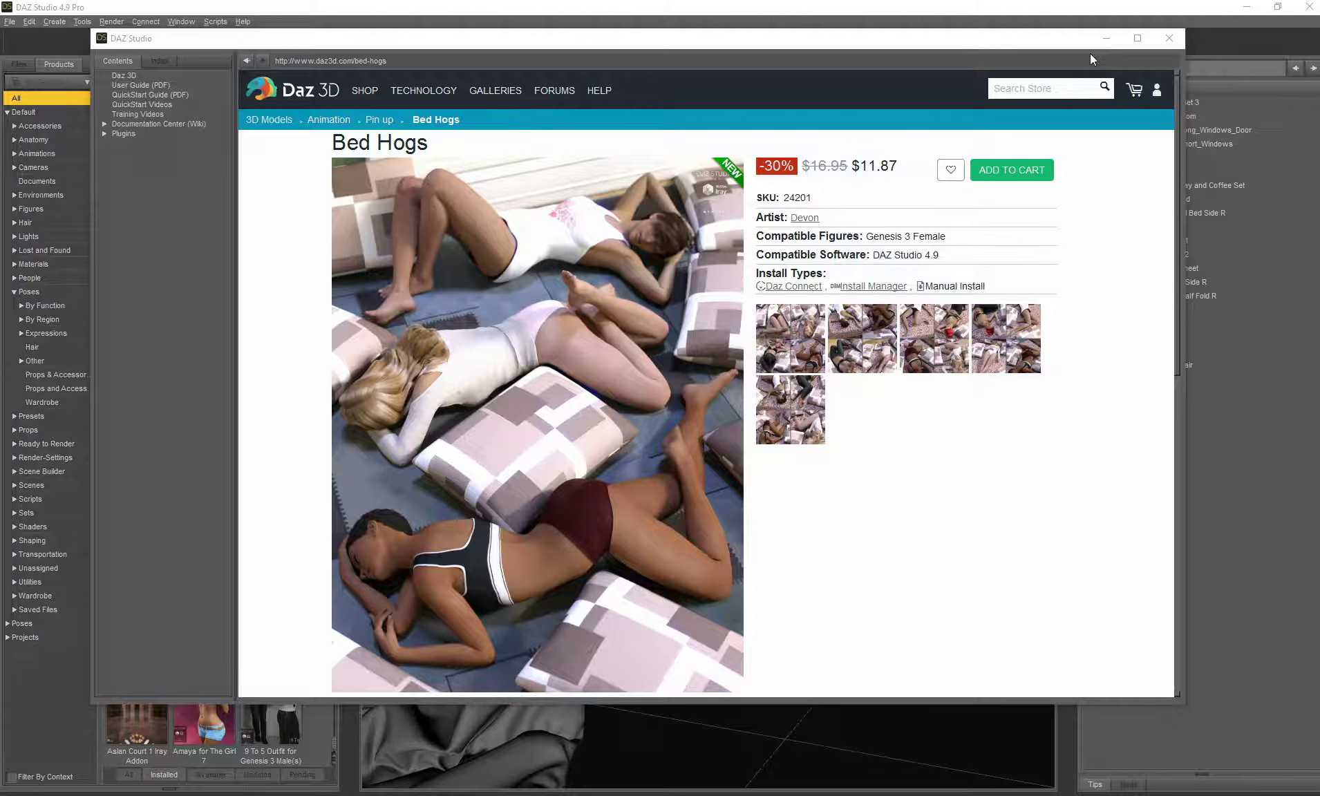
{"action": "left_click", "coordinate": [1106, 40]}
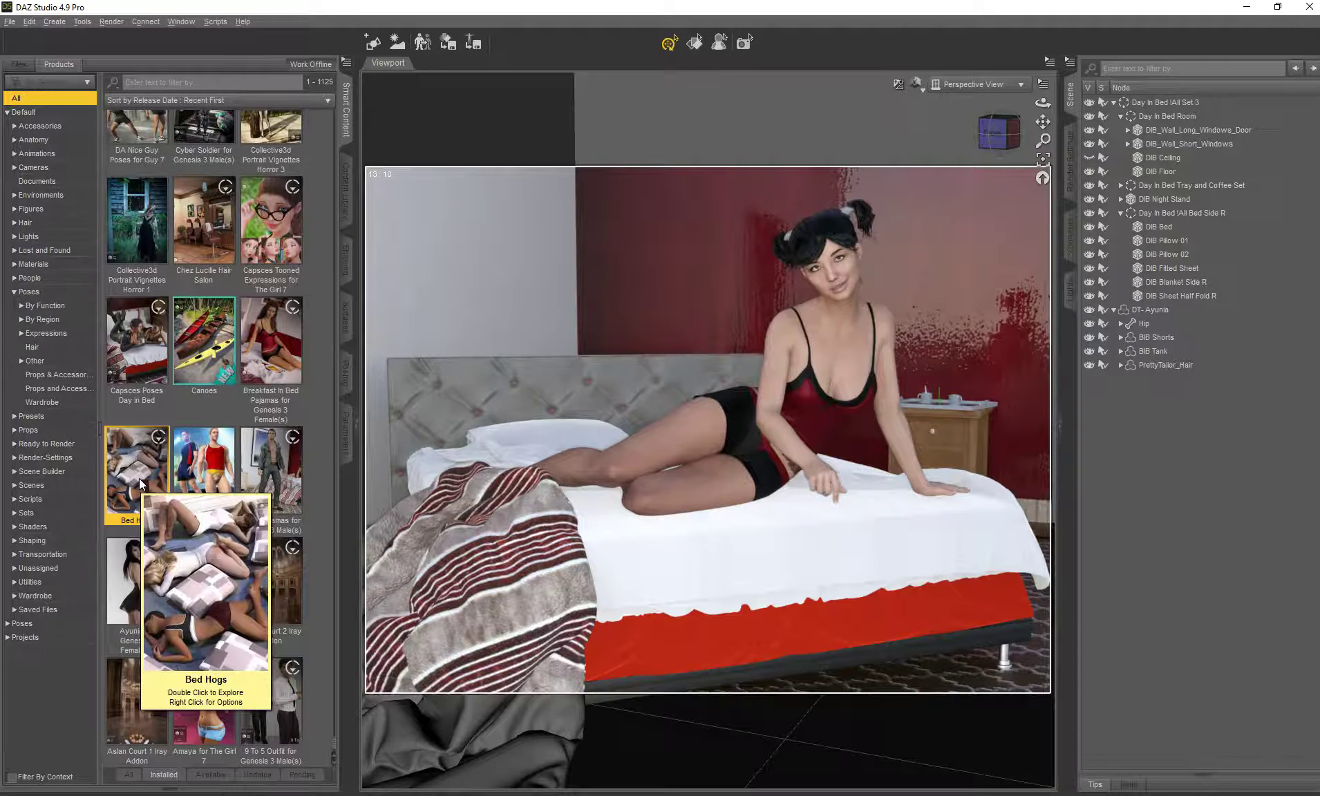
{"action": "left_click_drag", "start_coordinate": [138, 478], "coordinate": [1140, 634]}
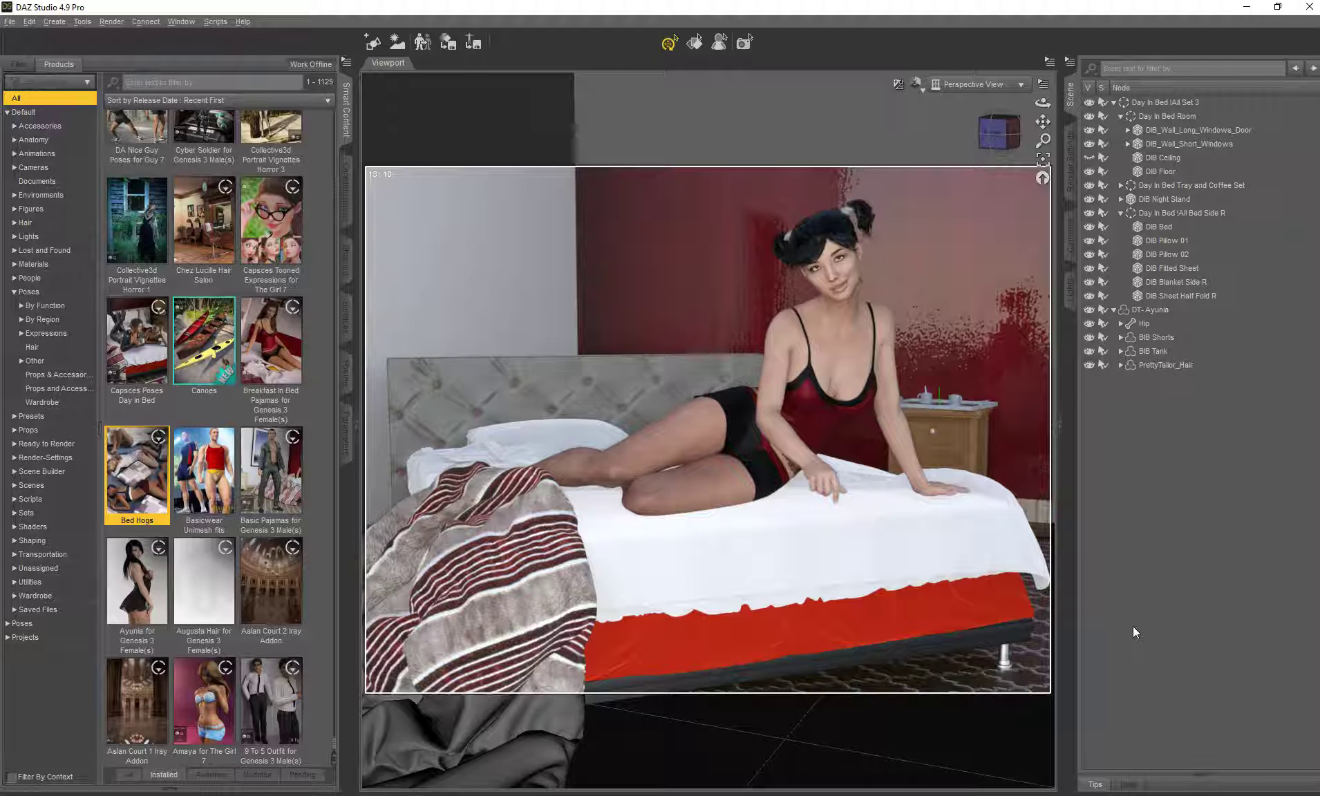
- Open the Bed Hogs product from Smart Content and scroll through its sleeping-pose thumbnails
{"action": "double_click", "coordinate": [125, 477]}
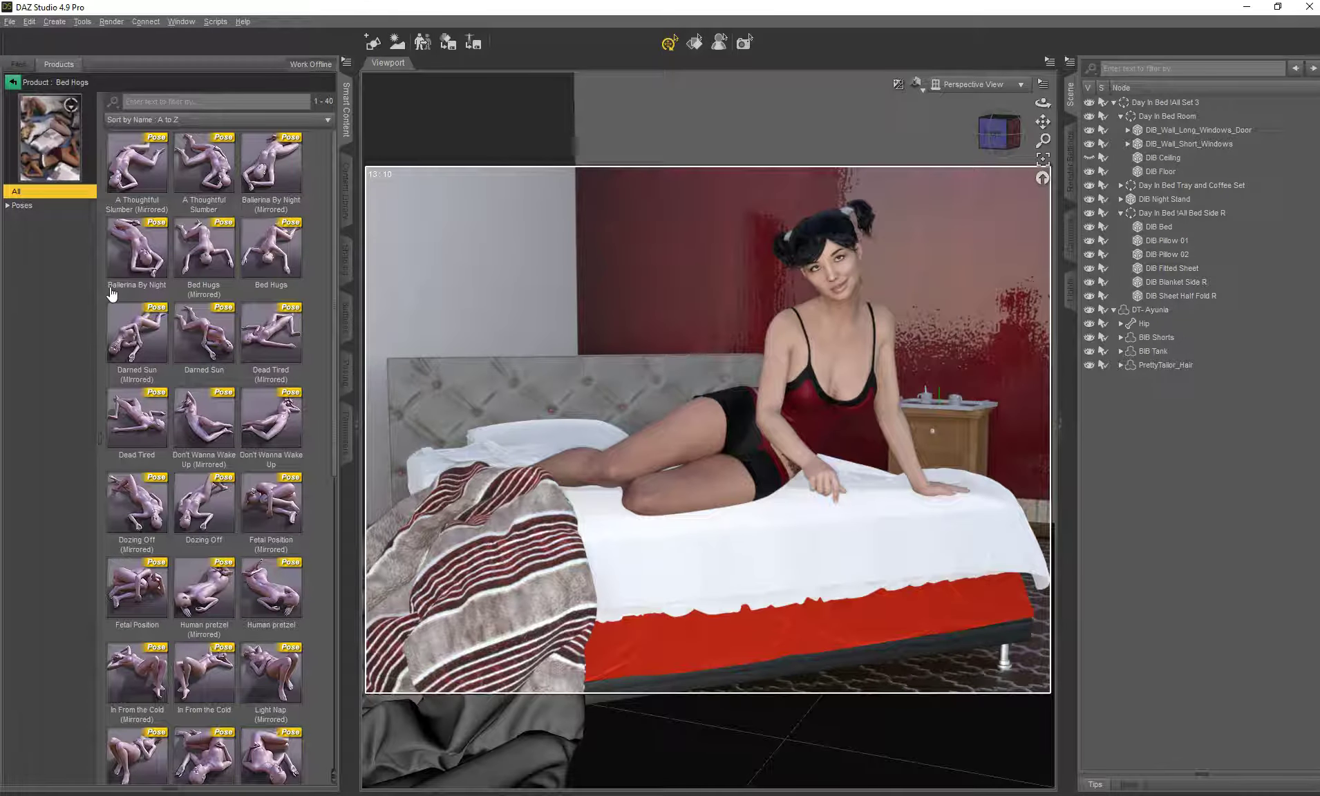
{"action": "mouse_move", "coordinate": [325, 168]}
{"action": "scroll", "coordinate": [337, 323], "scroll_direction": "down", "scroll_amount": 1}
{"action": "left_click_drag", "start_coordinate": [336, 323], "coordinate": [332, 613]}
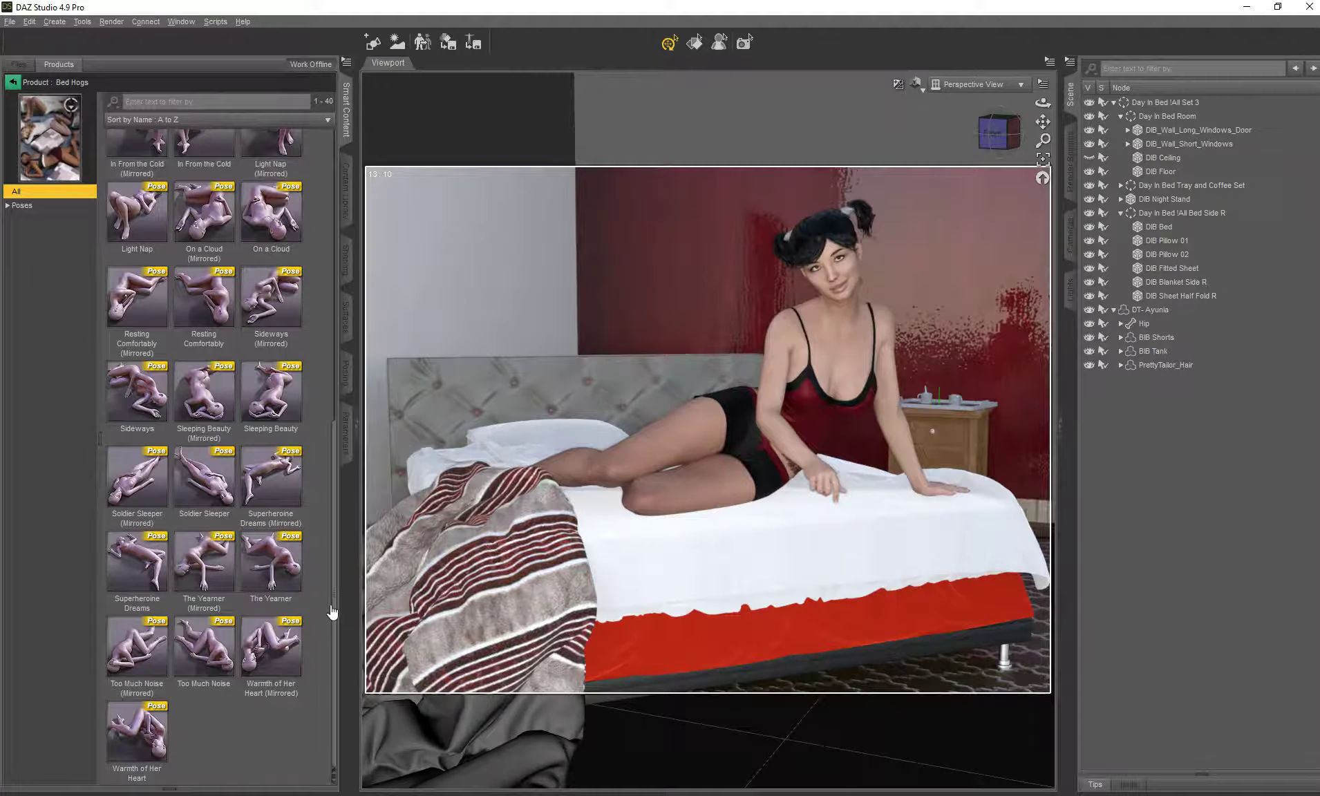
{"action": "left_click_drag", "start_coordinate": [333, 612], "coordinate": [366, 226]}
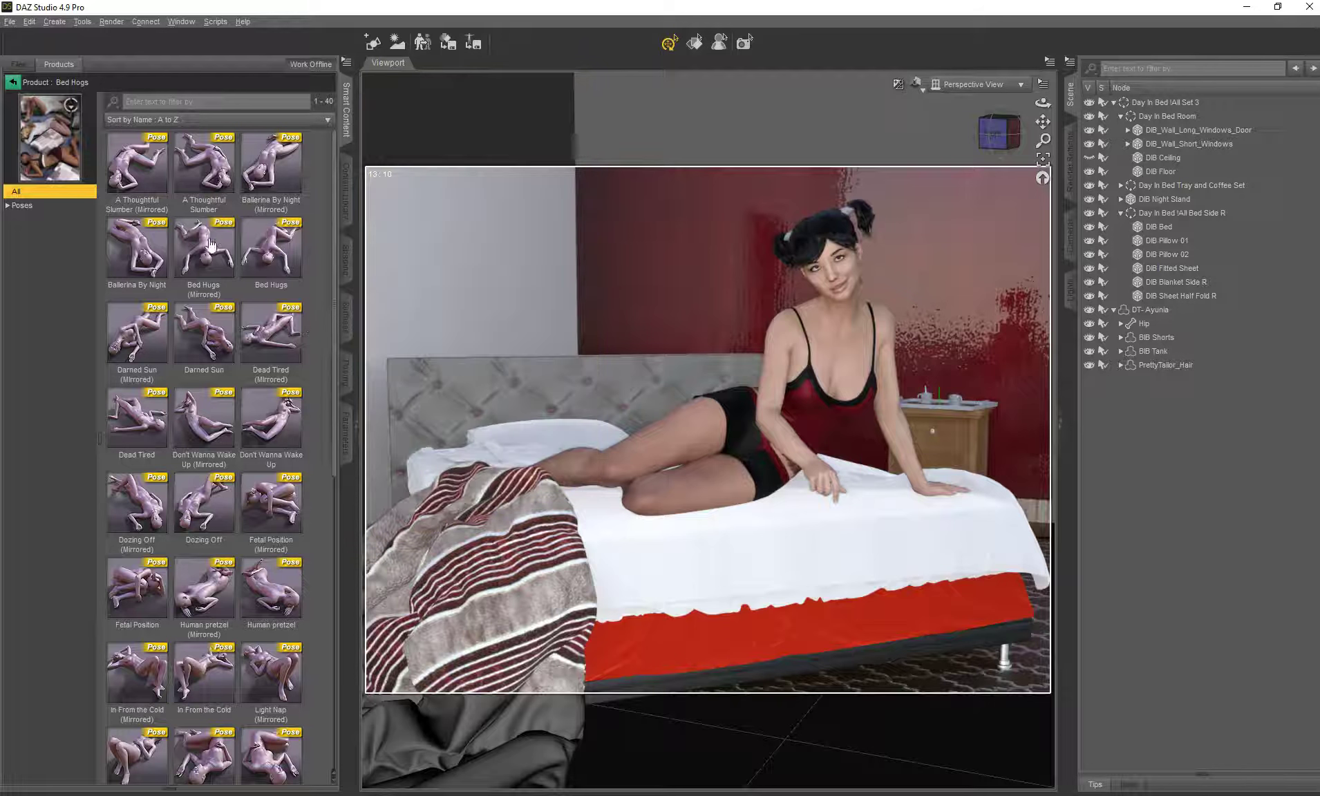
{"action": "mouse_move", "coordinate": [139, 171]}
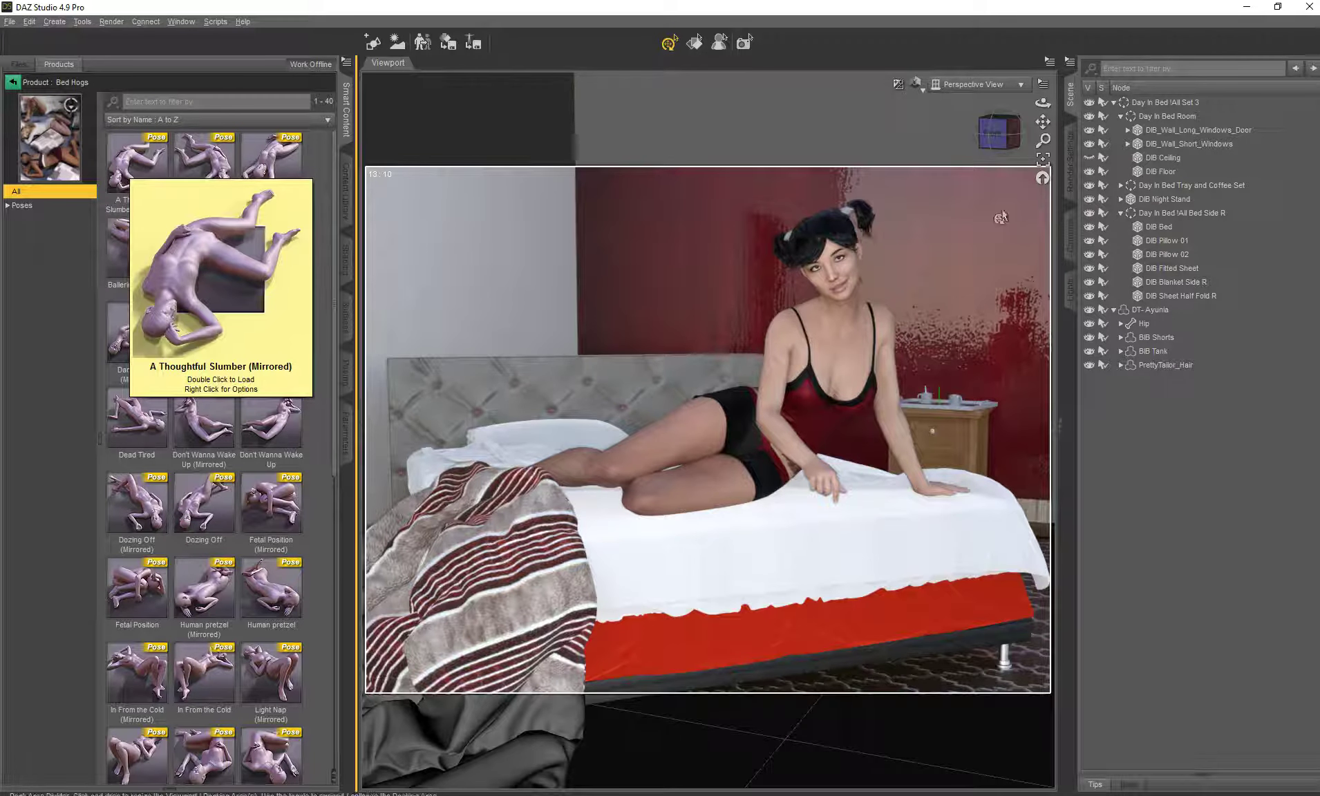
- Collapse the bedroom set, select DT-Ayunia, and apply the A Thoughtful Slumber pose
{"action": "left_click", "coordinate": [1115, 103]}
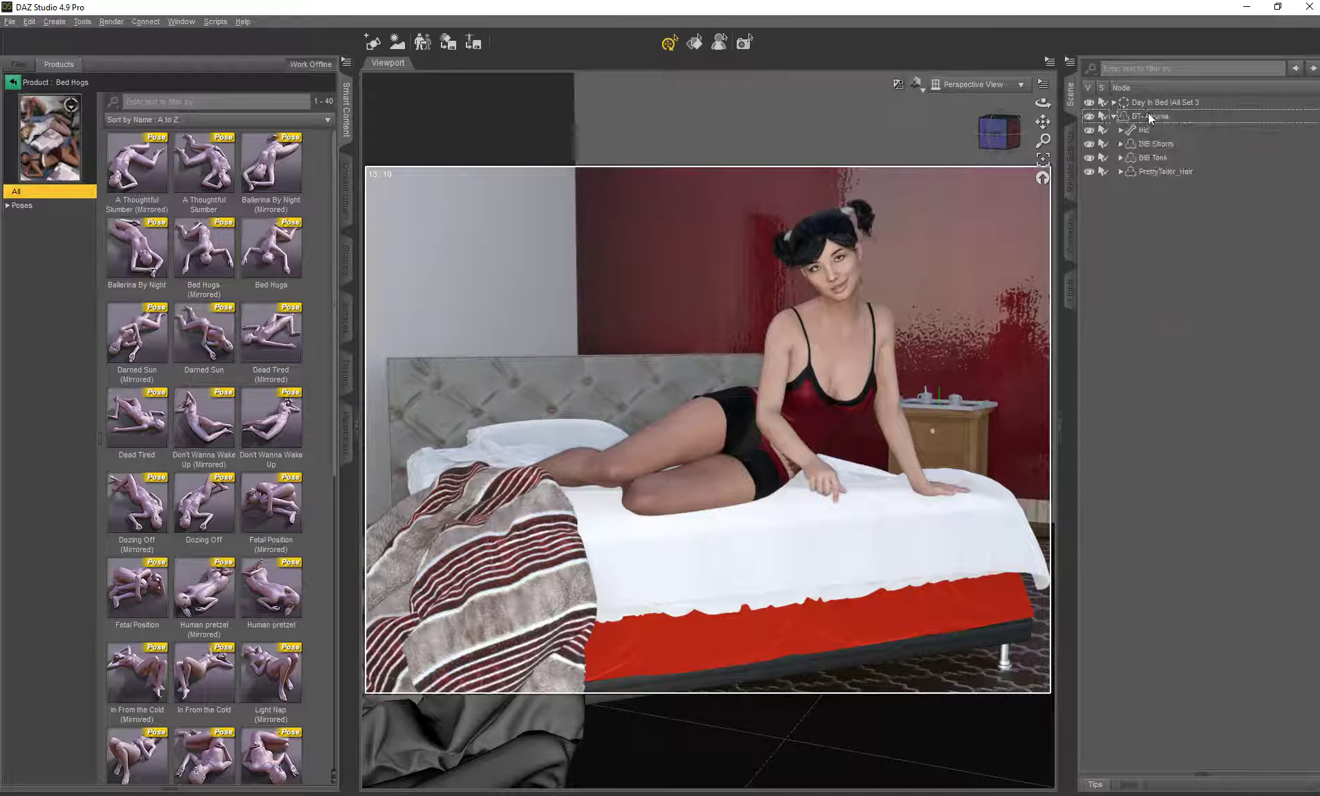
{"action": "left_click", "coordinate": [1150, 117]}
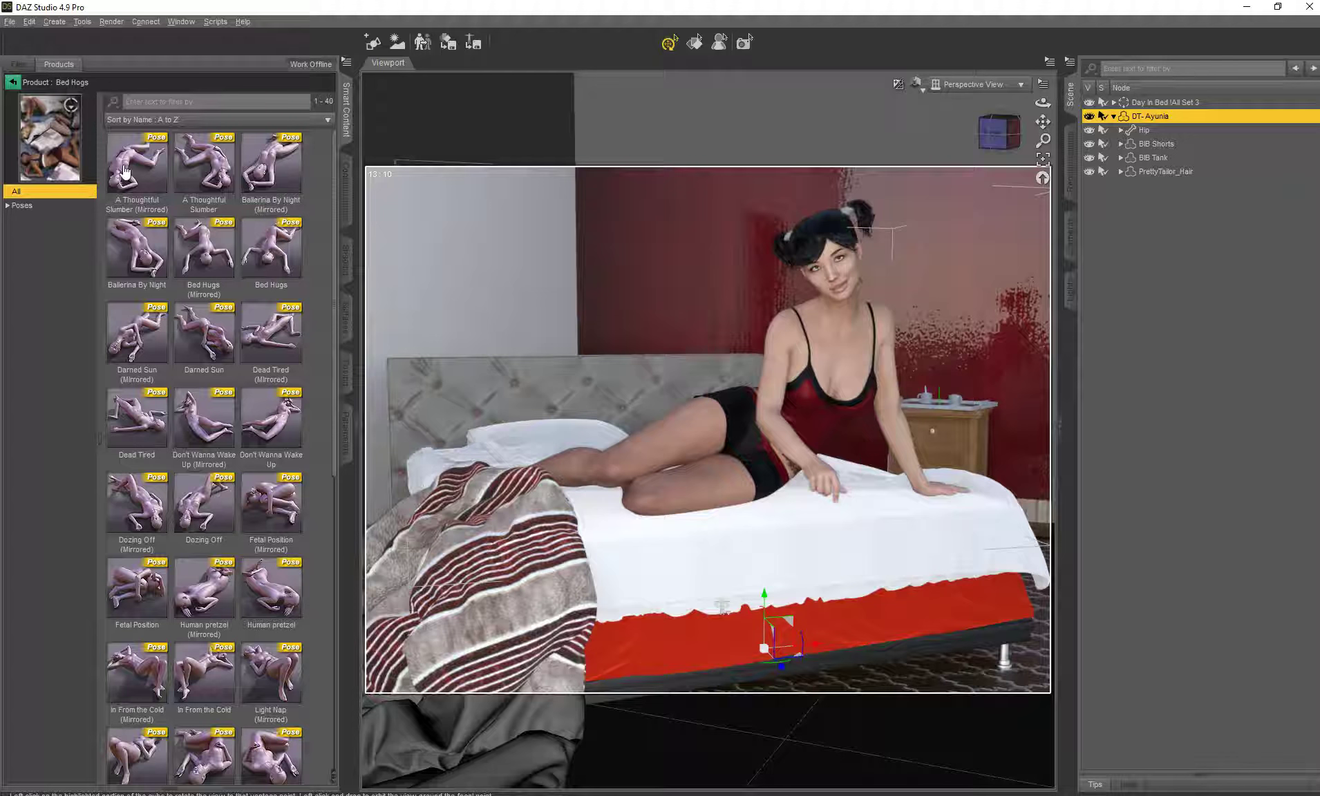
{"action": "double_click", "coordinate": [198, 167]}
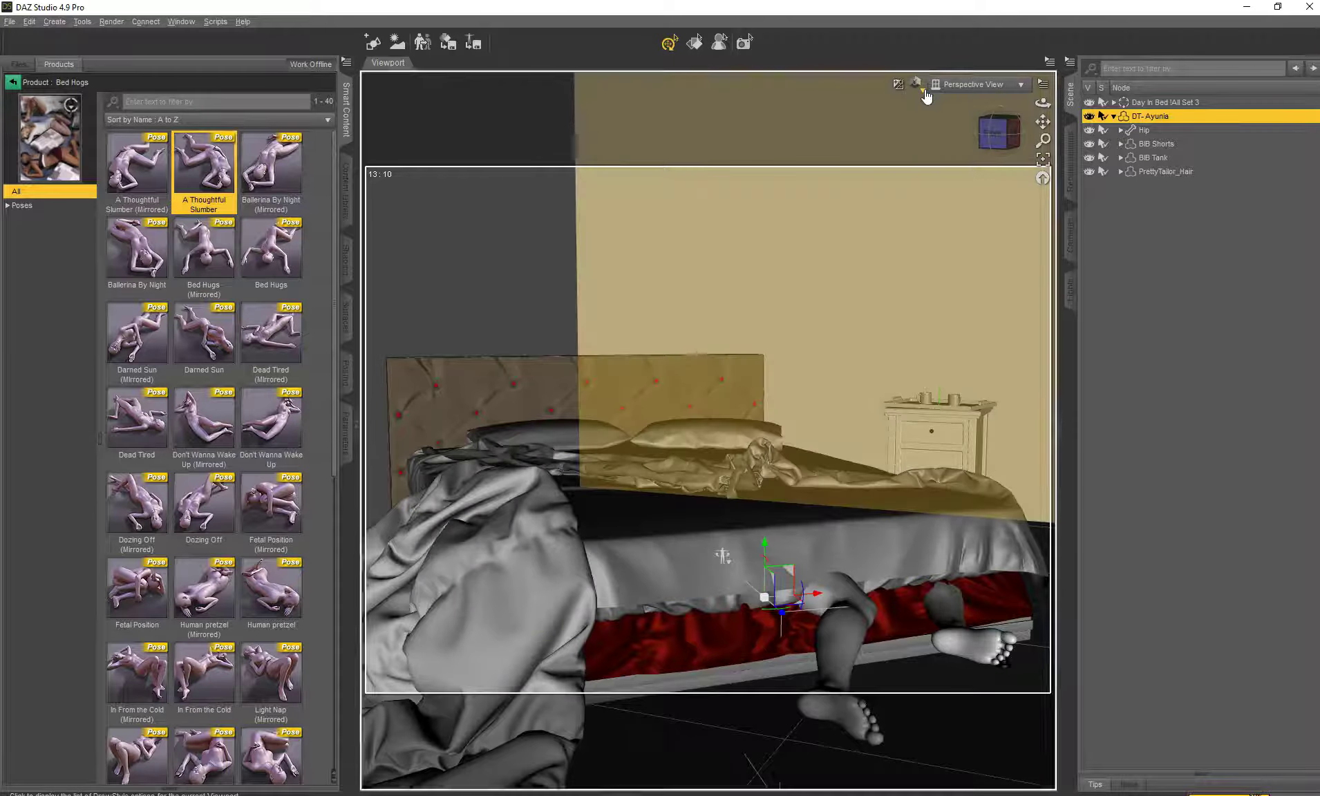
- Preview in NVIDIA Iray, return to Texture Shaded, and lift the figure onto the mattress
{"action": "left_click", "coordinate": [921, 89]}
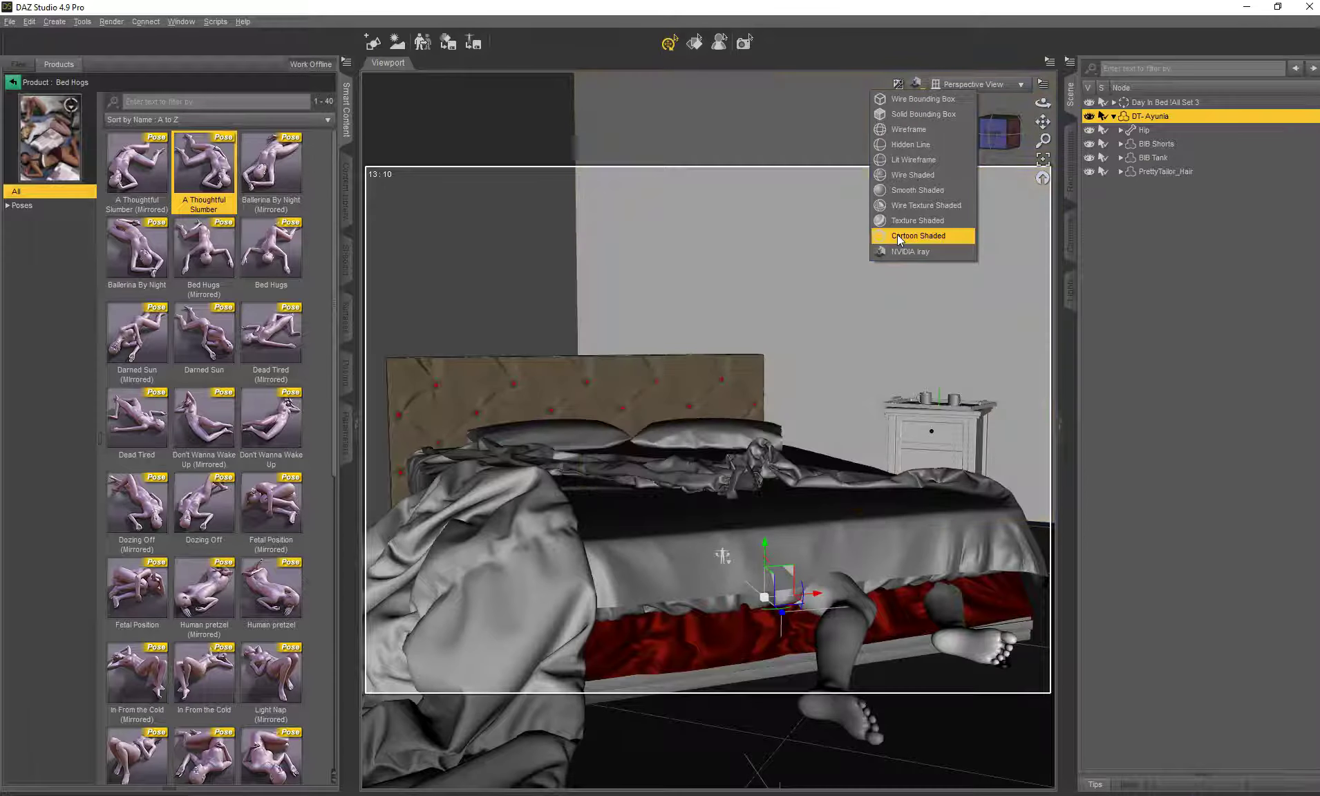
{"action": "left_click", "coordinate": [905, 253]}
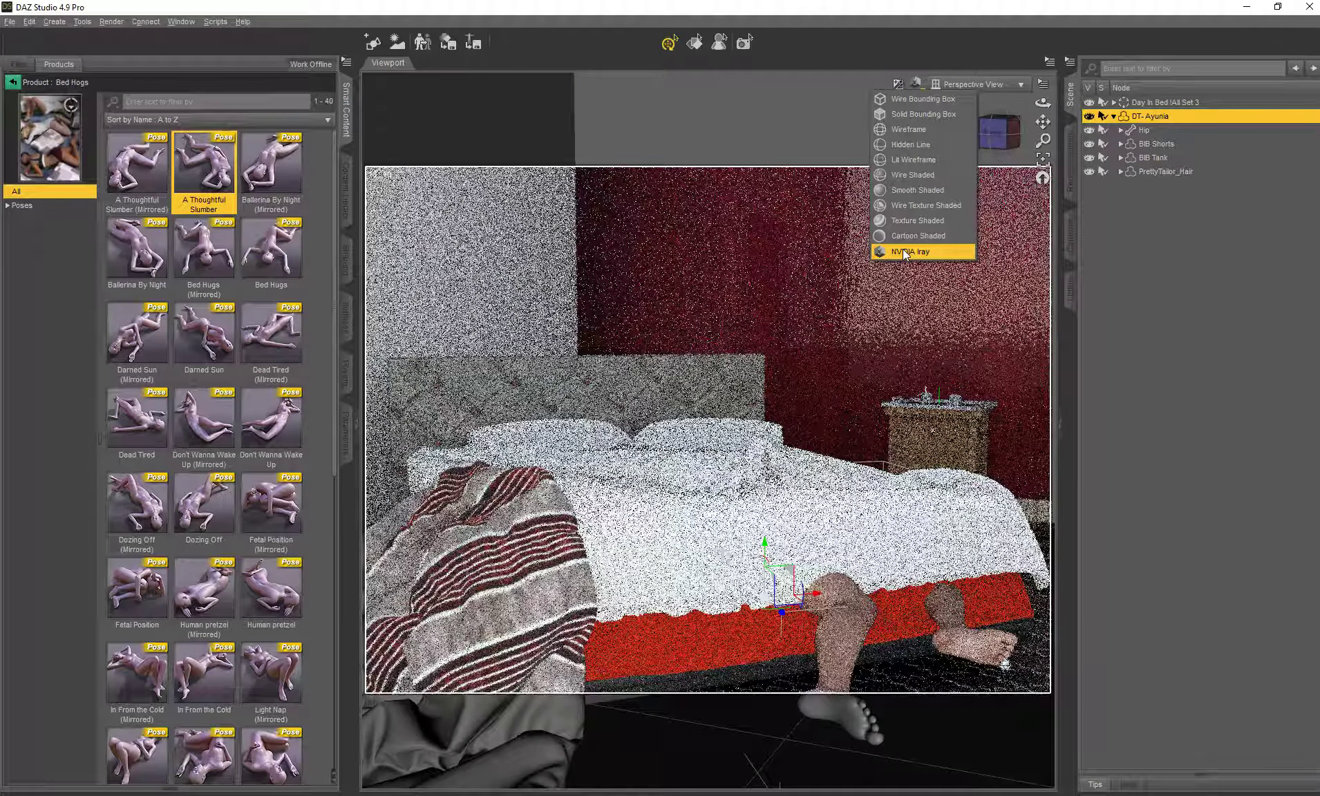
{"action": "left_click", "coordinate": [910, 221]}
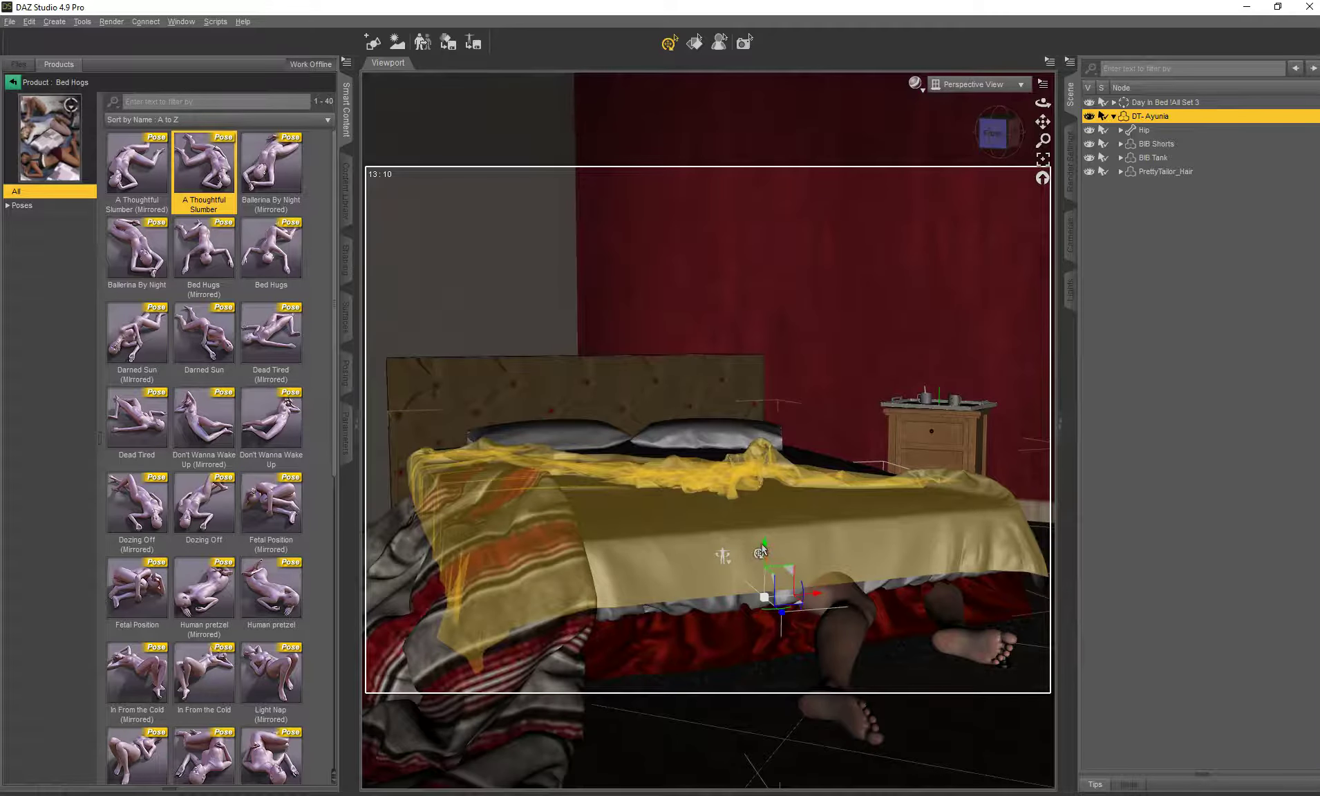
{"action": "left_click_drag", "start_coordinate": [765, 548], "coordinate": [773, 448]}
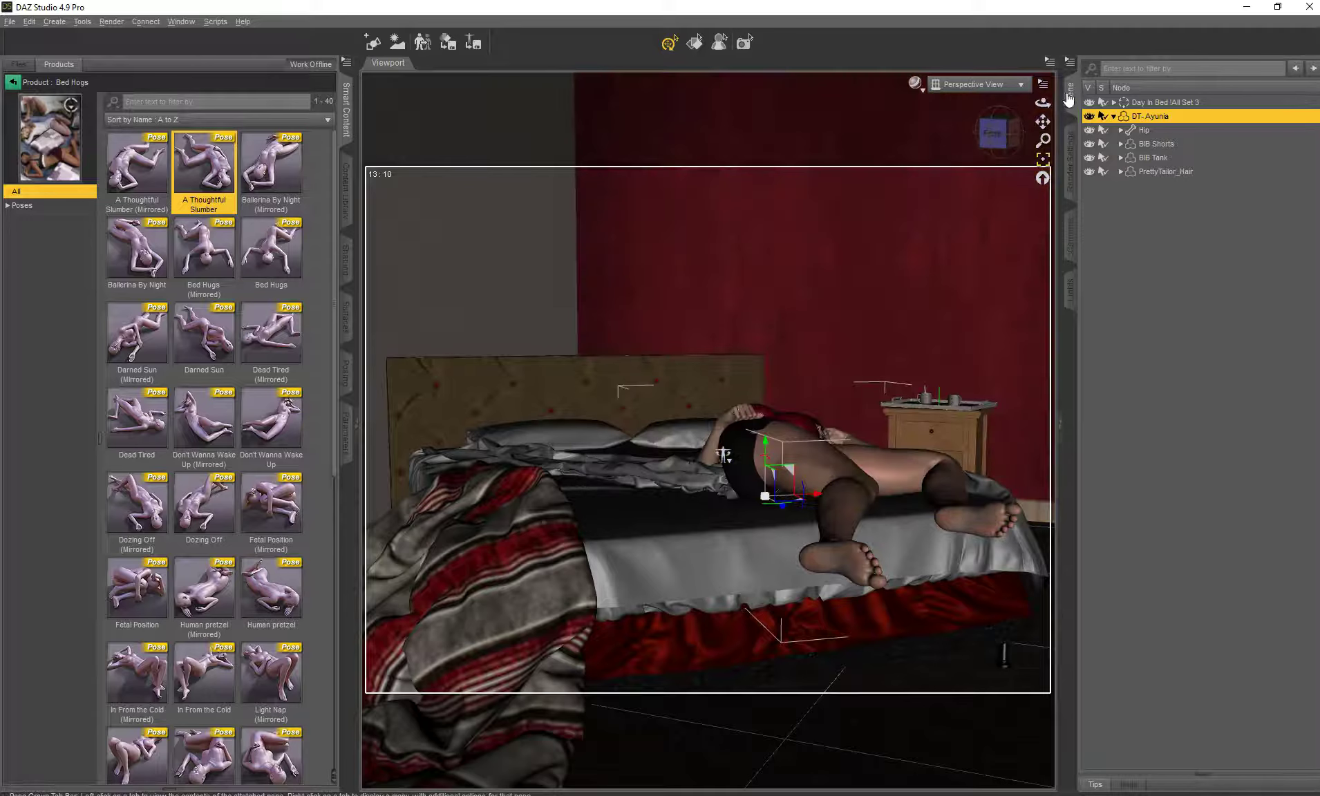
- Switch the viewport to Top View and pan to frame the figure on the bed
{"action": "left_click", "coordinate": [1008, 85]}
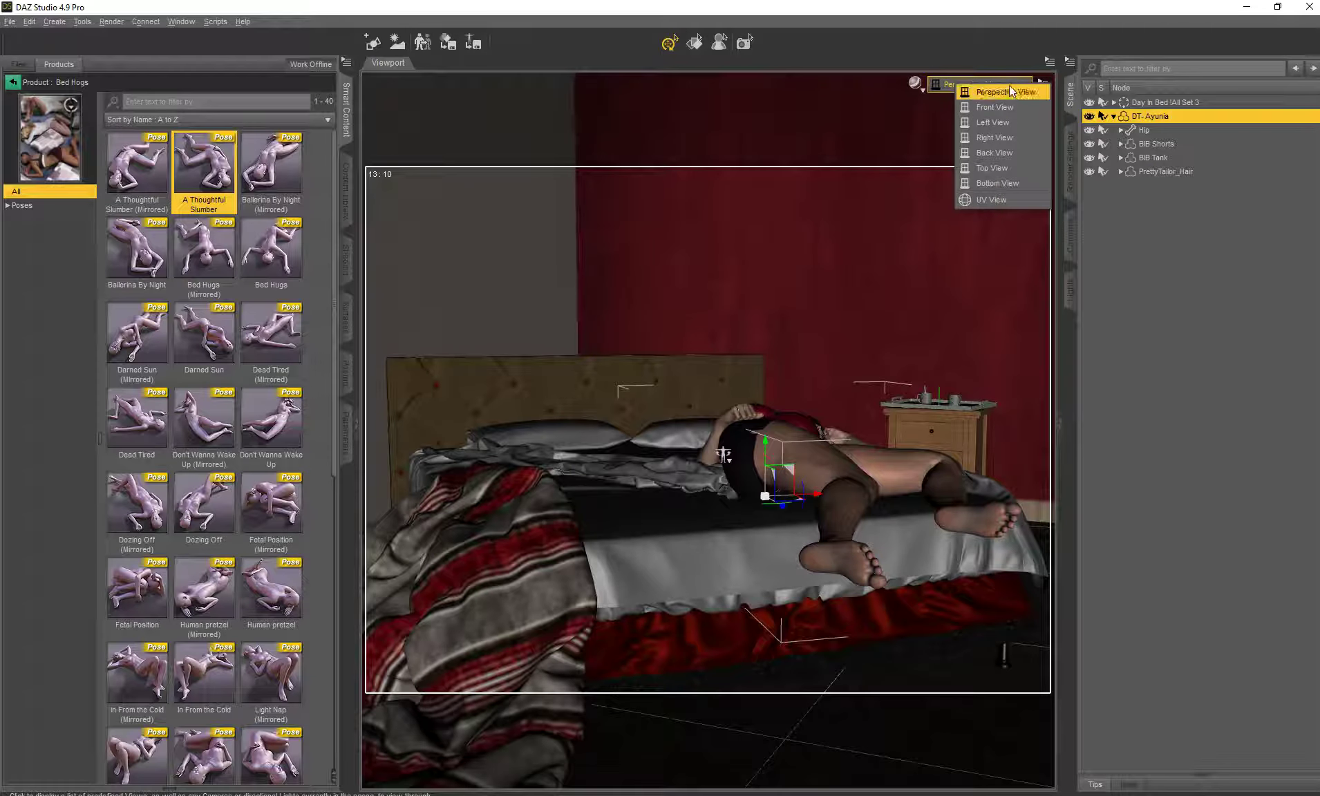
{"action": "left_click", "coordinate": [988, 169]}
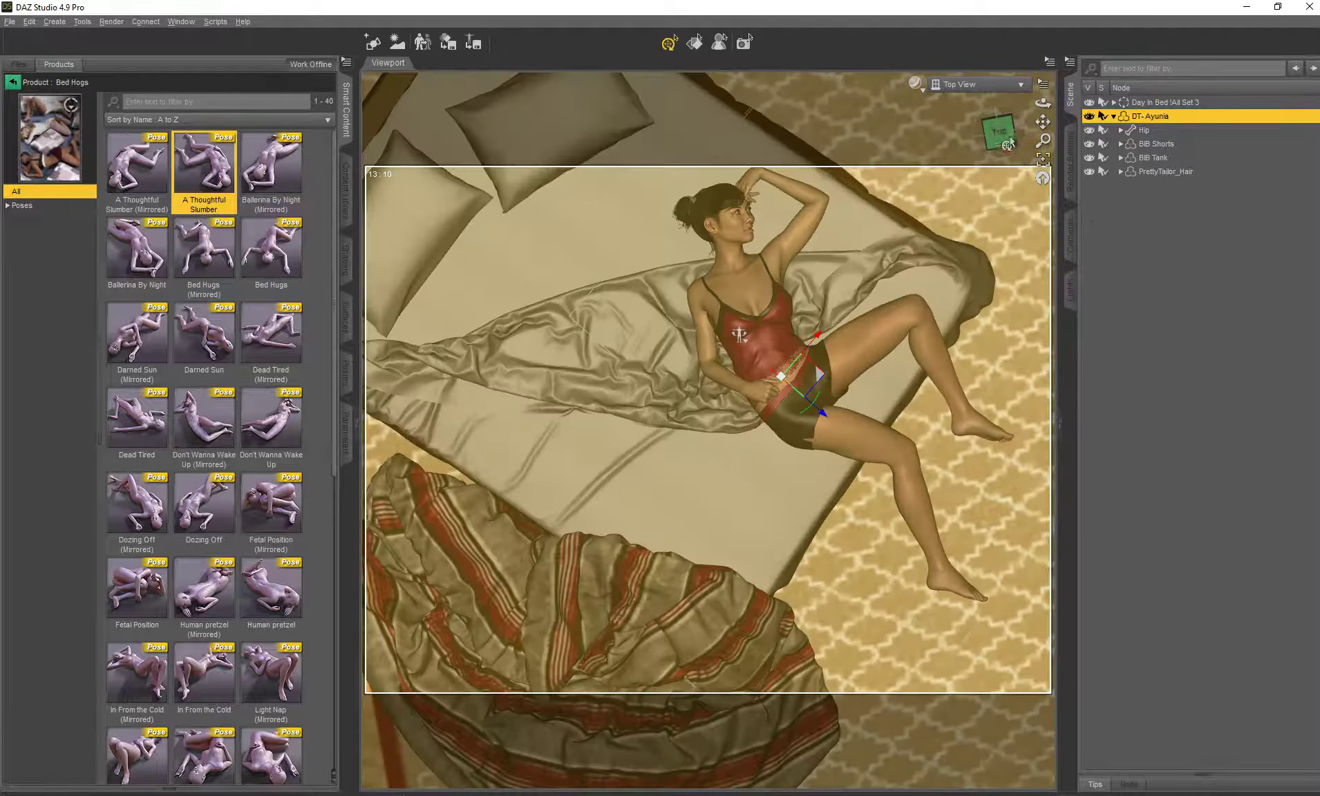
{"action": "left_click_drag", "start_coordinate": [1043, 122], "coordinate": [1000, 179]}
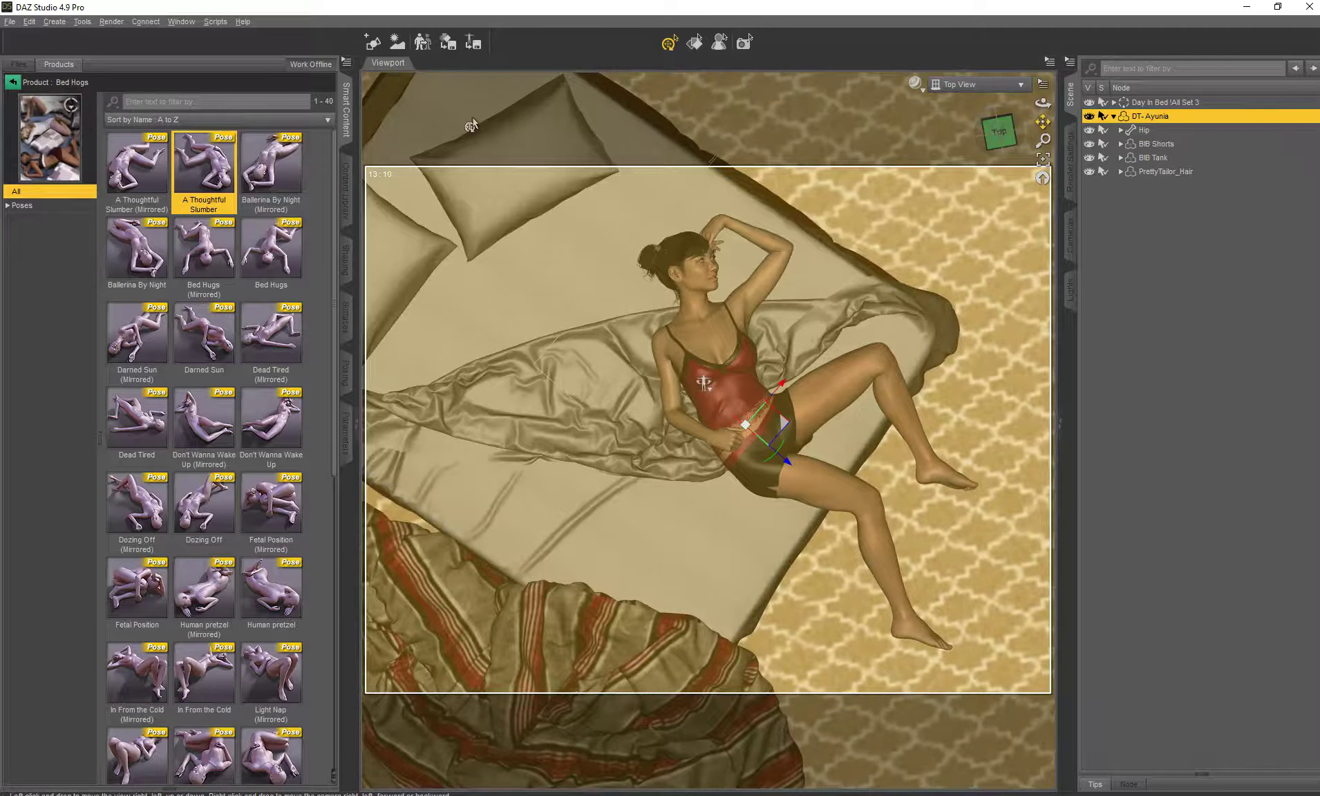
- Search the library files for "sleep" and select the QT sleep pose
{"action": "left_click", "coordinate": [19, 65]}
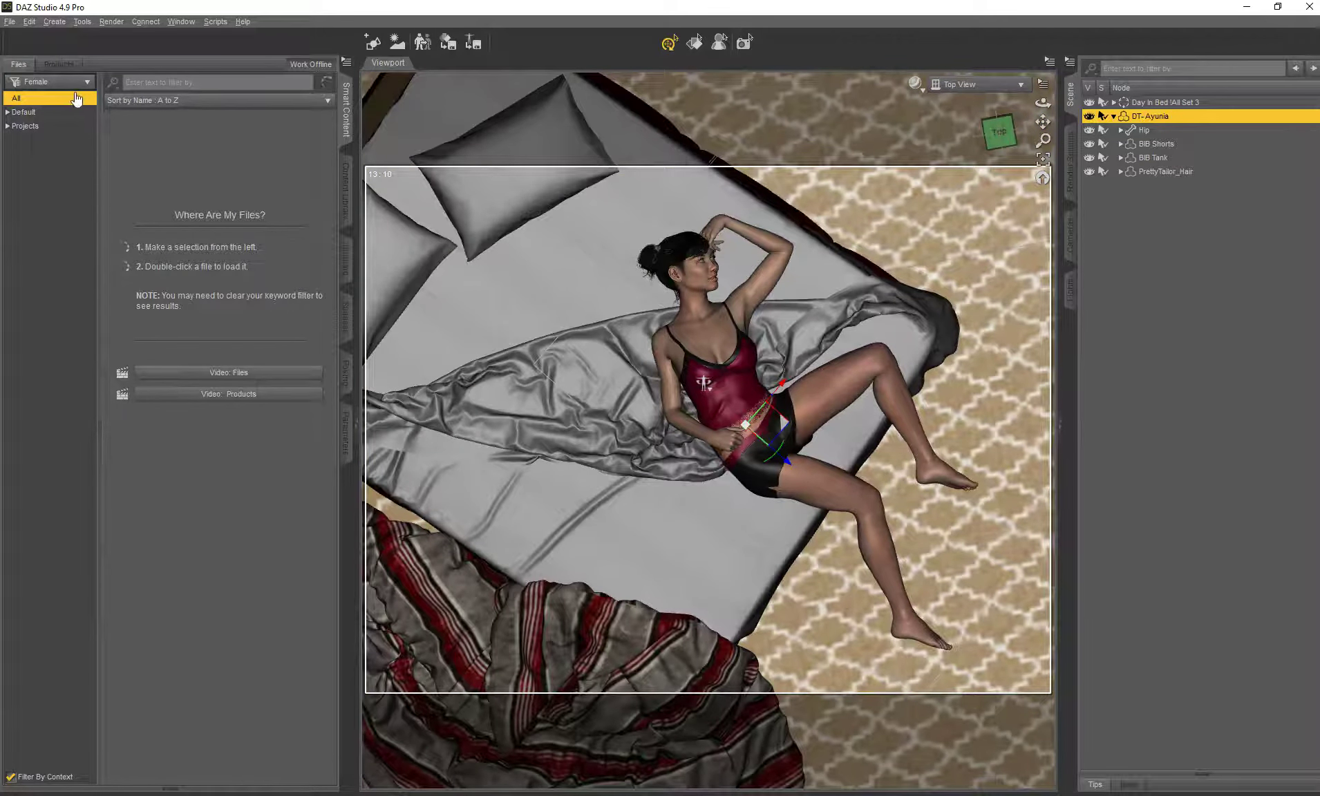
{"action": "left_click", "coordinate": [8, 112]}
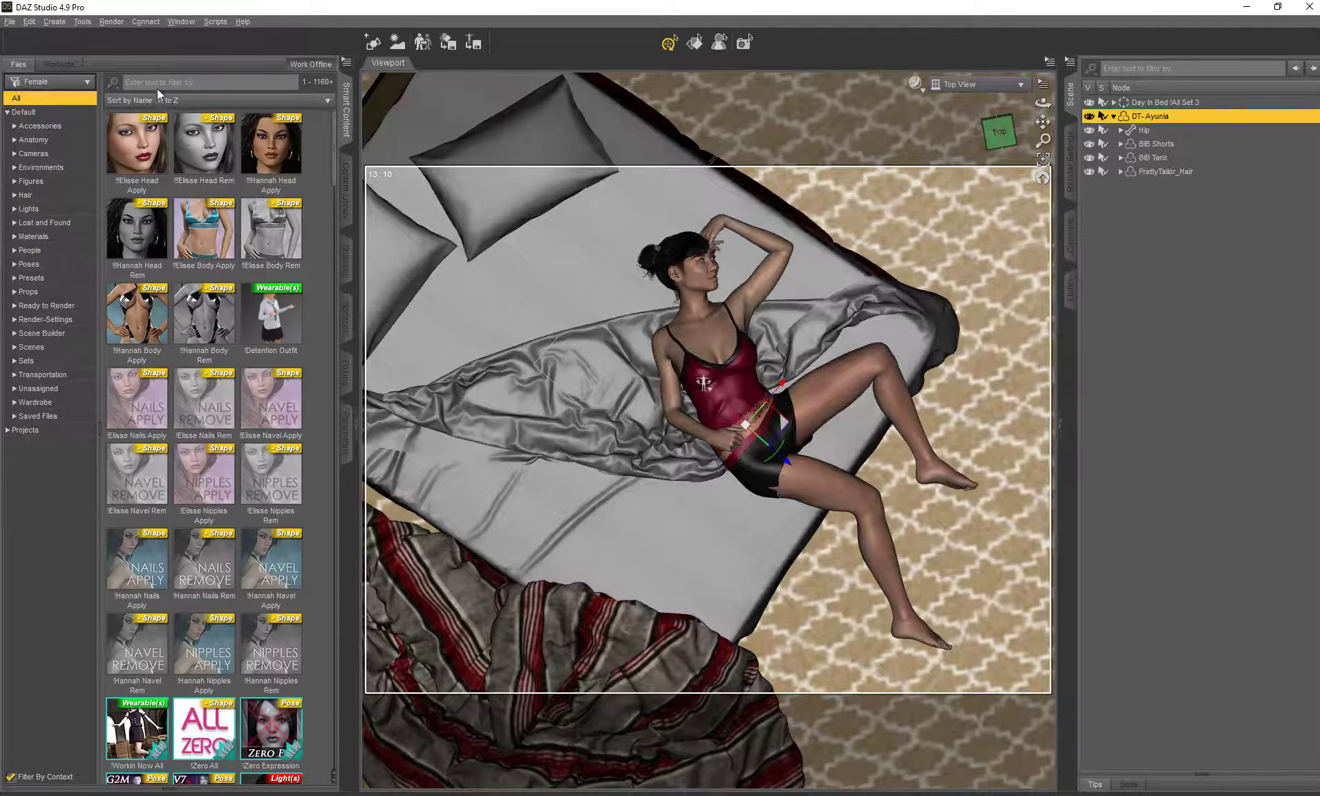
{"action": "type", "text": "sleep"}
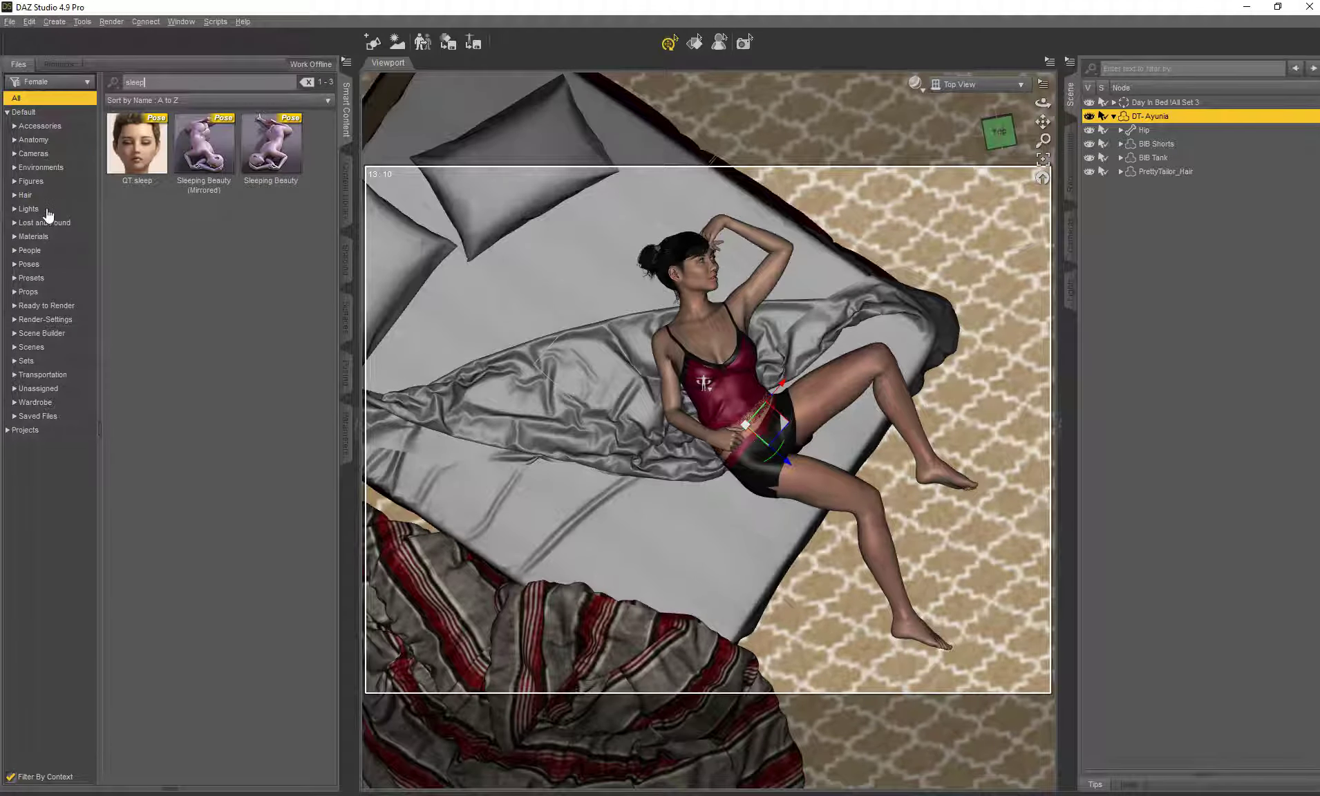
{"action": "left_click", "coordinate": [148, 157]}
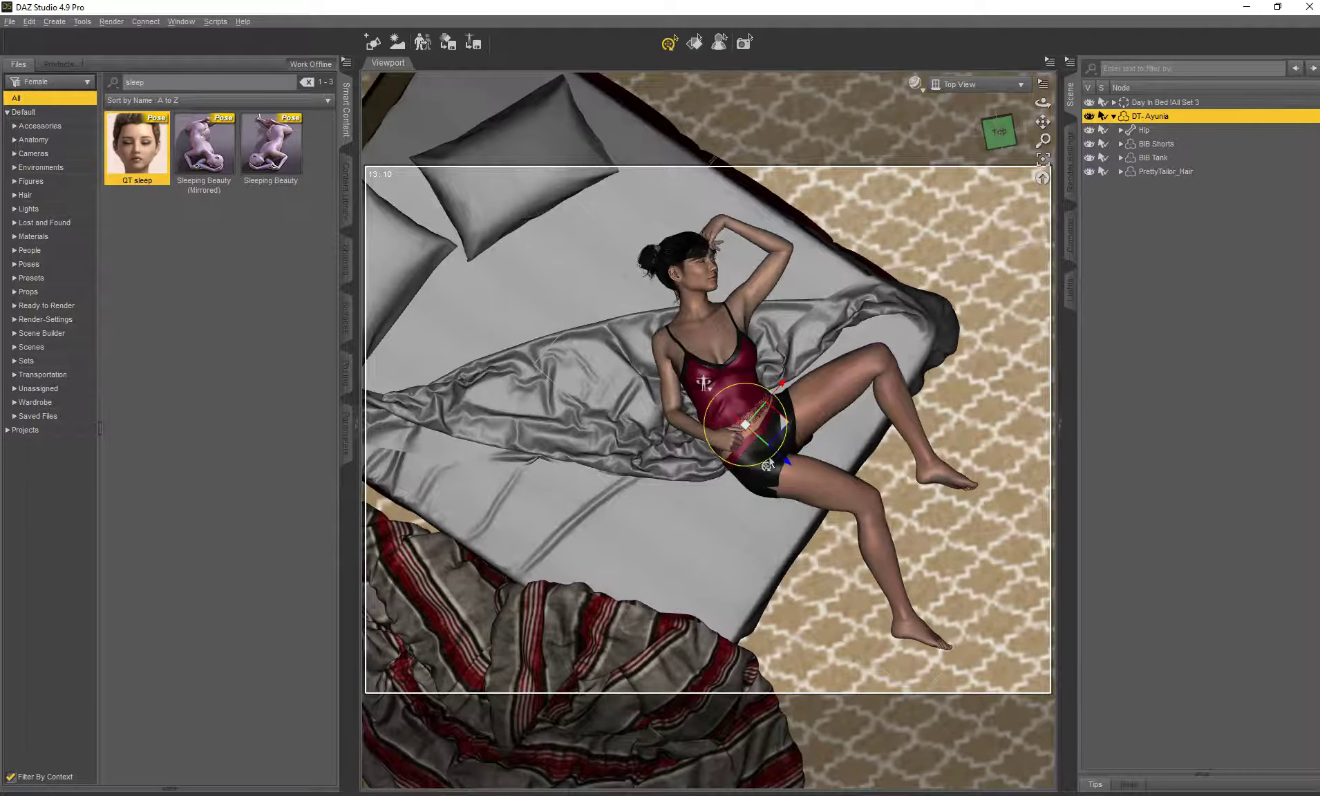
- Rotate the figure about 180° at the hip and move her up-left onto the mattress
{"action": "left_click_drag", "start_coordinate": [767, 466], "coordinate": [764, 544]}
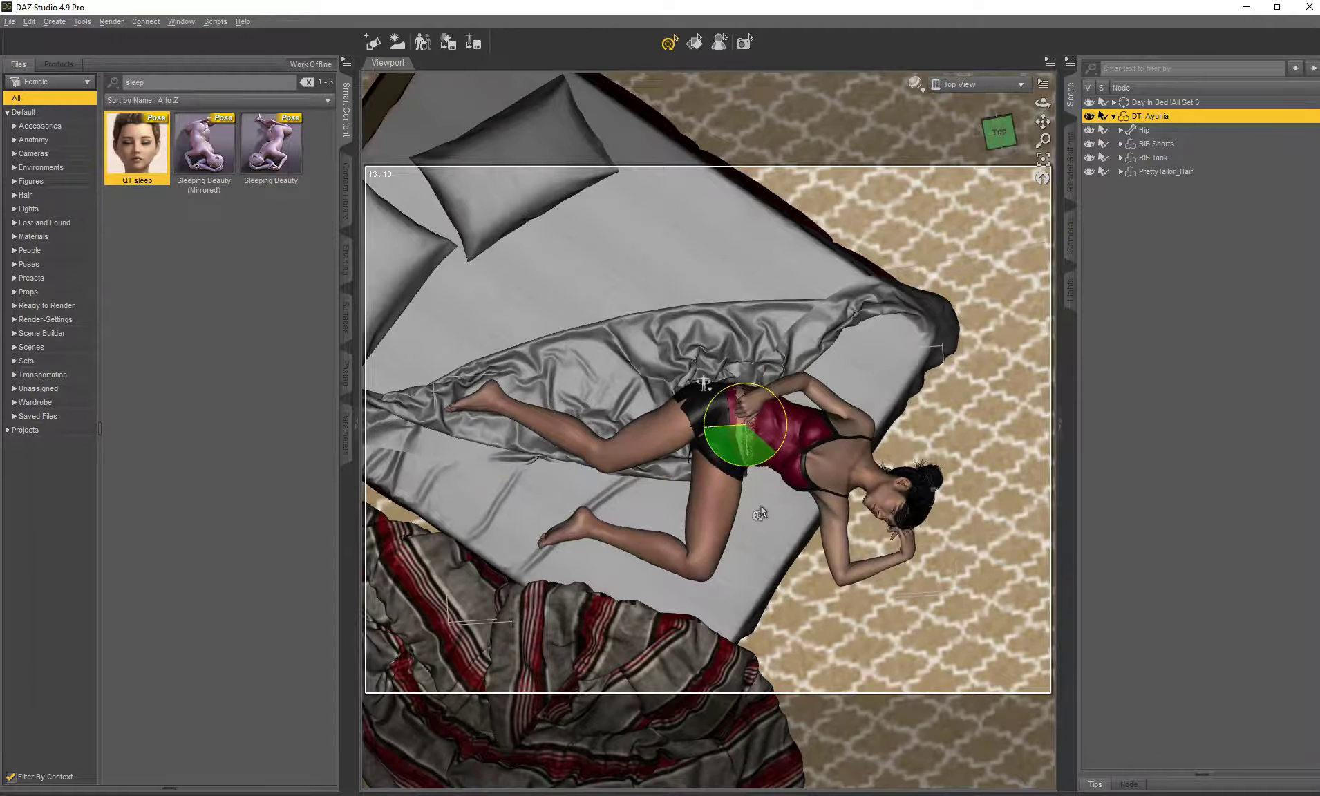
{"action": "left_click_drag", "start_coordinate": [759, 514], "coordinate": [759, 514]}
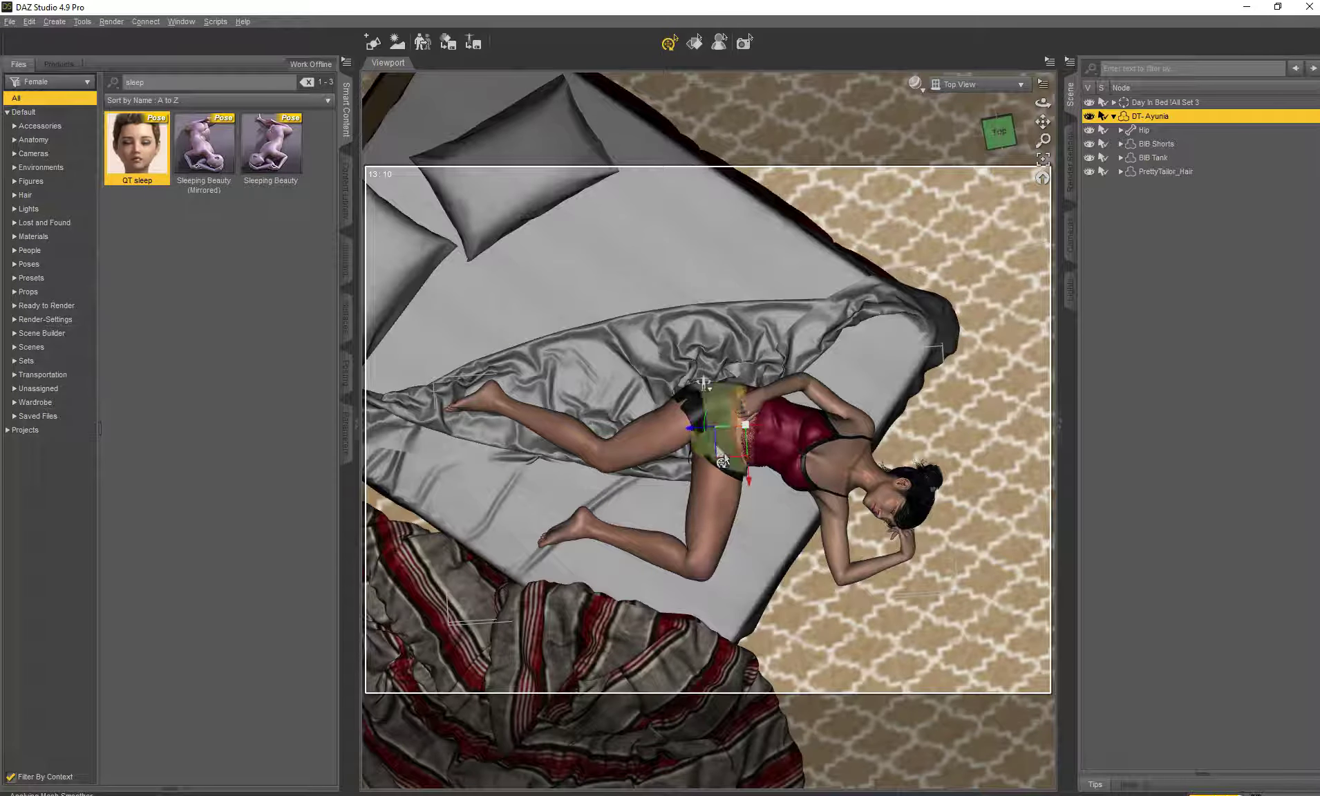
{"action": "left_click_drag", "start_coordinate": [722, 461], "coordinate": [687, 342]}
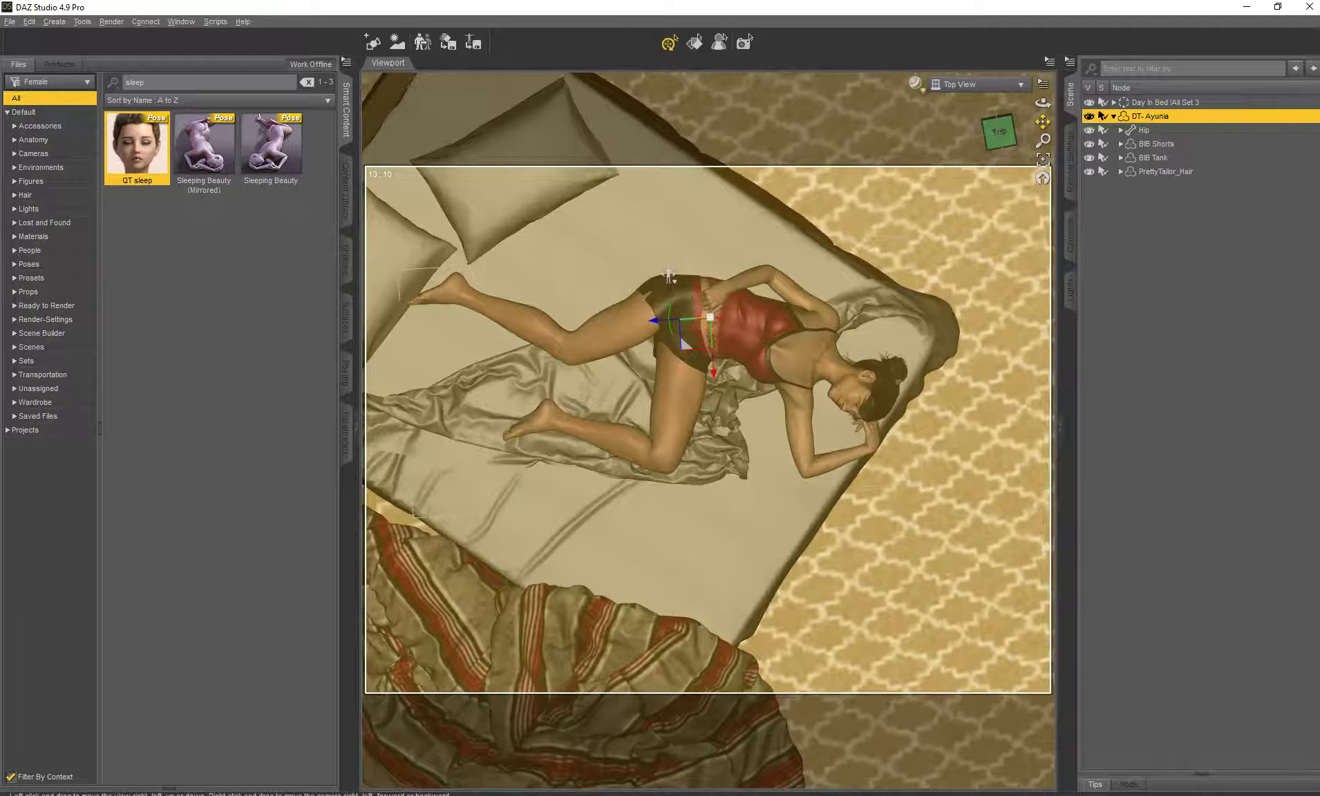
{"action": "left_click_drag", "start_coordinate": [1042, 121], "coordinate": [1045, 117]}
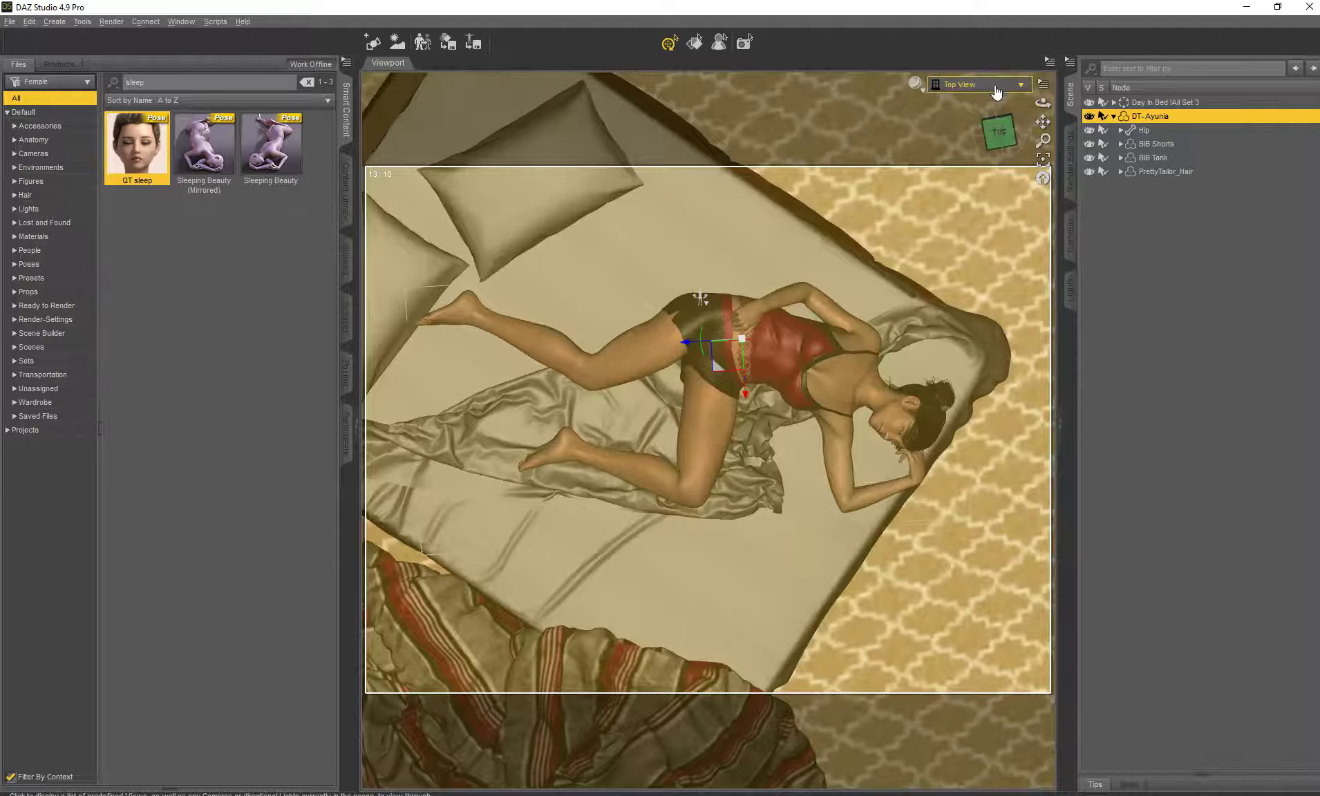
{"action": "left_click", "coordinate": [994, 84]}
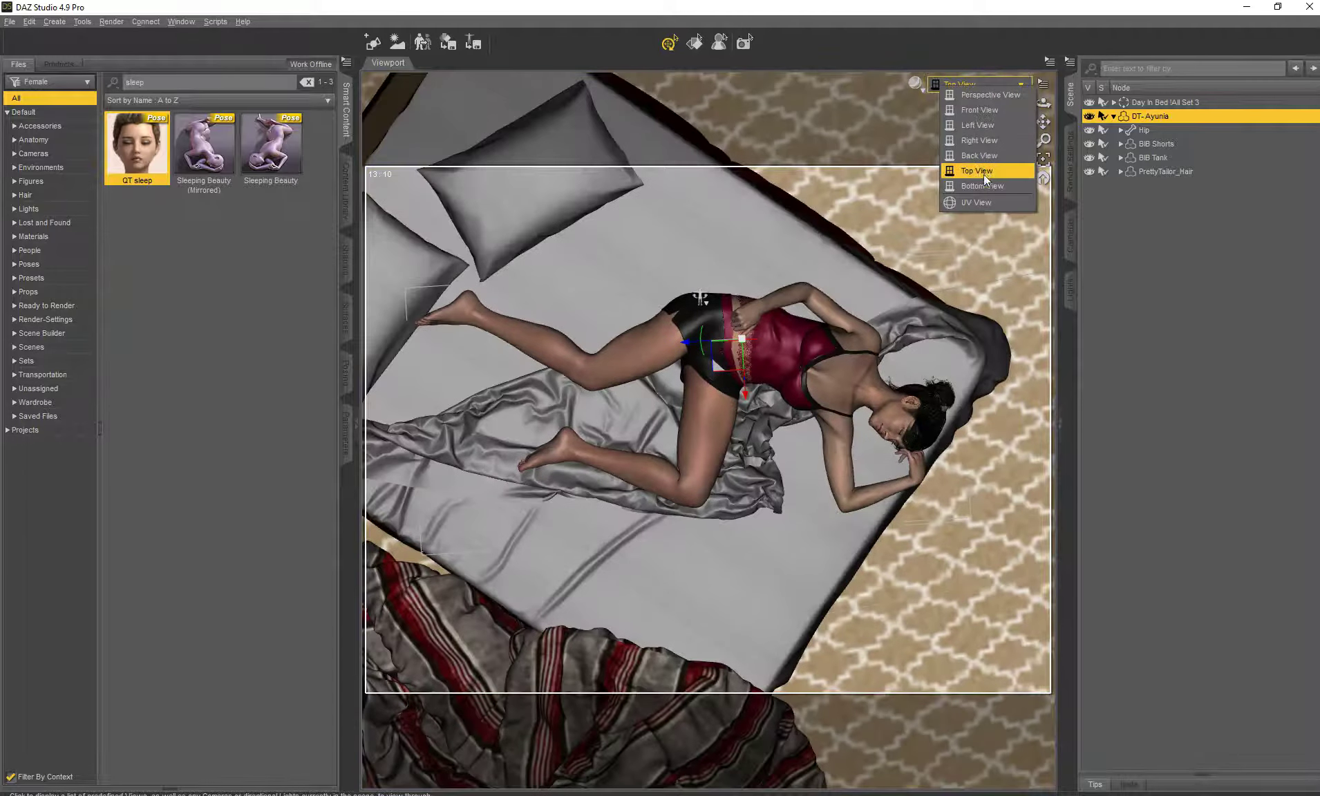
{"action": "left_click", "coordinate": [980, 101]}
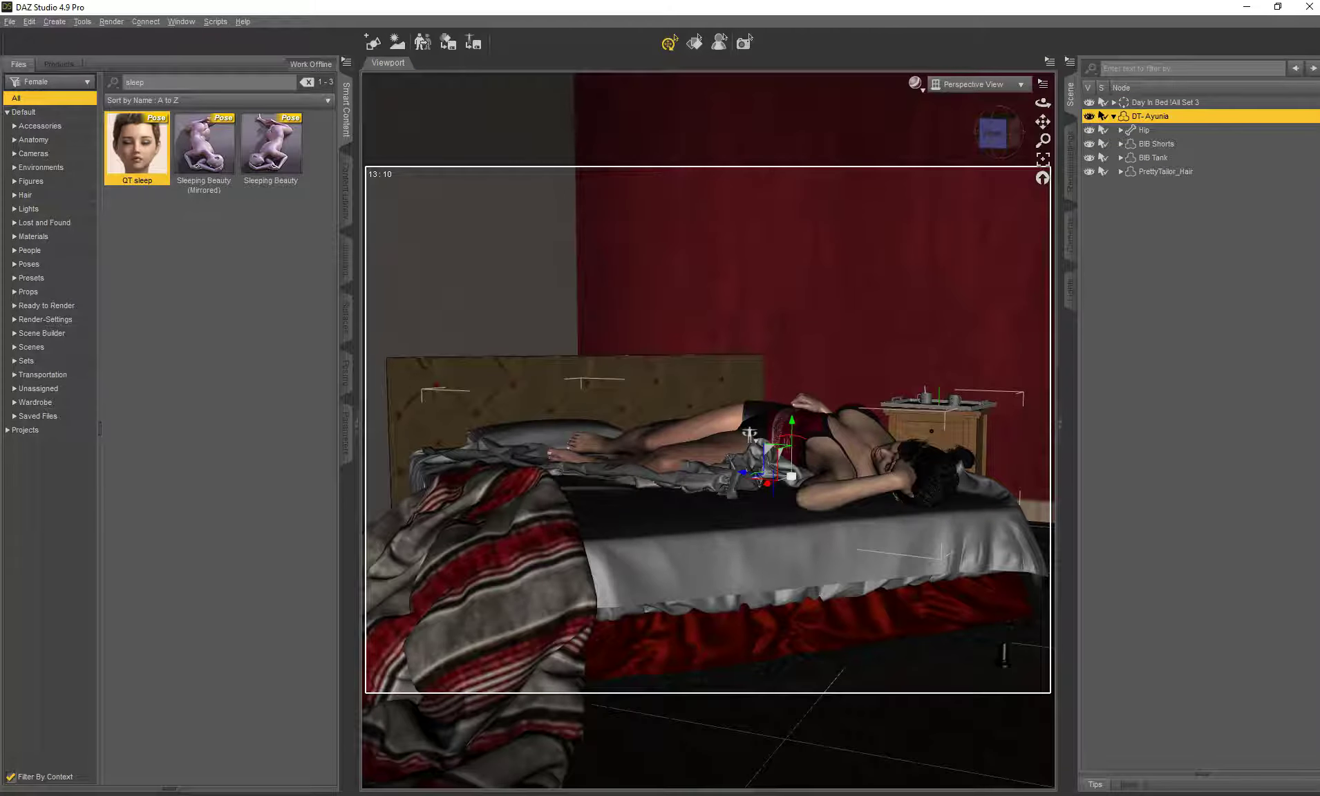
{"action": "left_click_drag", "start_coordinate": [1043, 103], "coordinate": [1016, 197]}
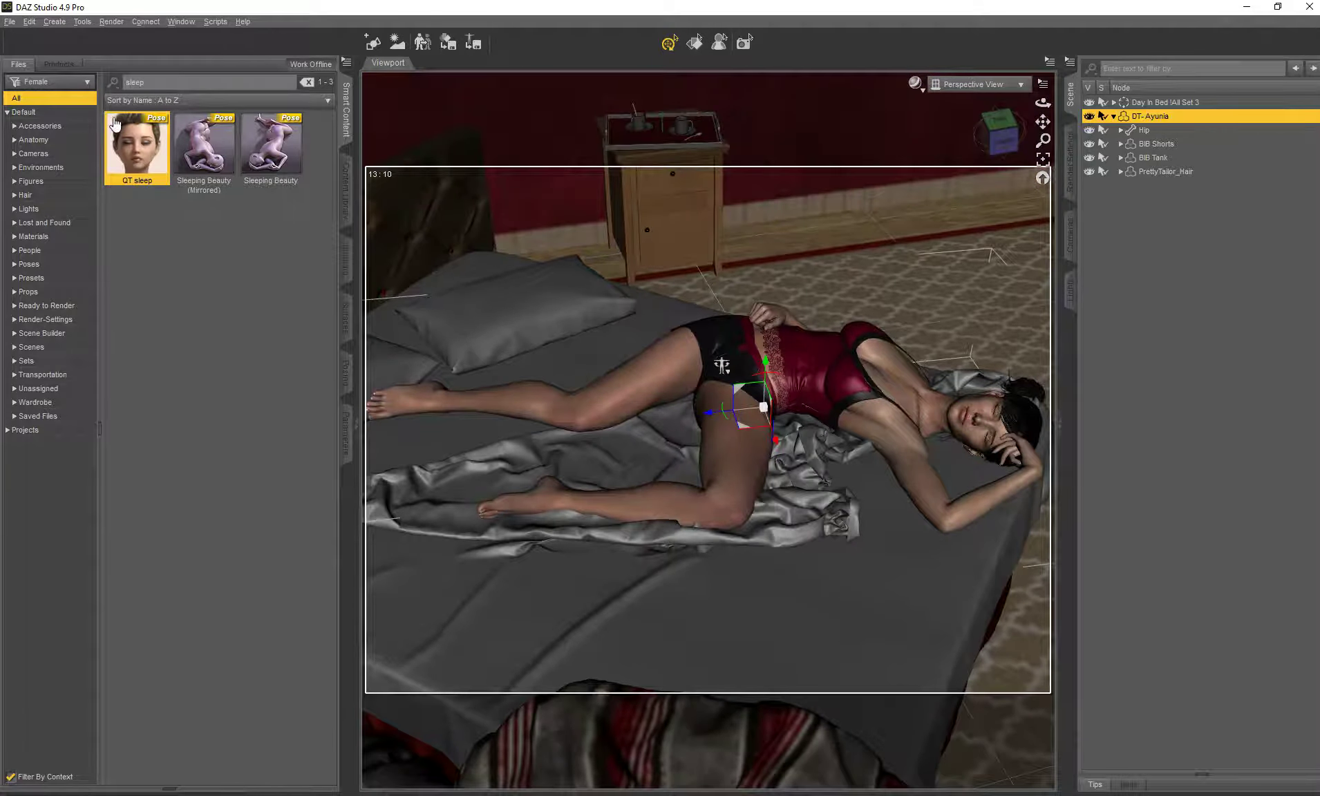
- Show the Bed Hogs collection in the Products tab and apply the Ballerina By Night pose
{"action": "left_click", "coordinate": [59, 63]}
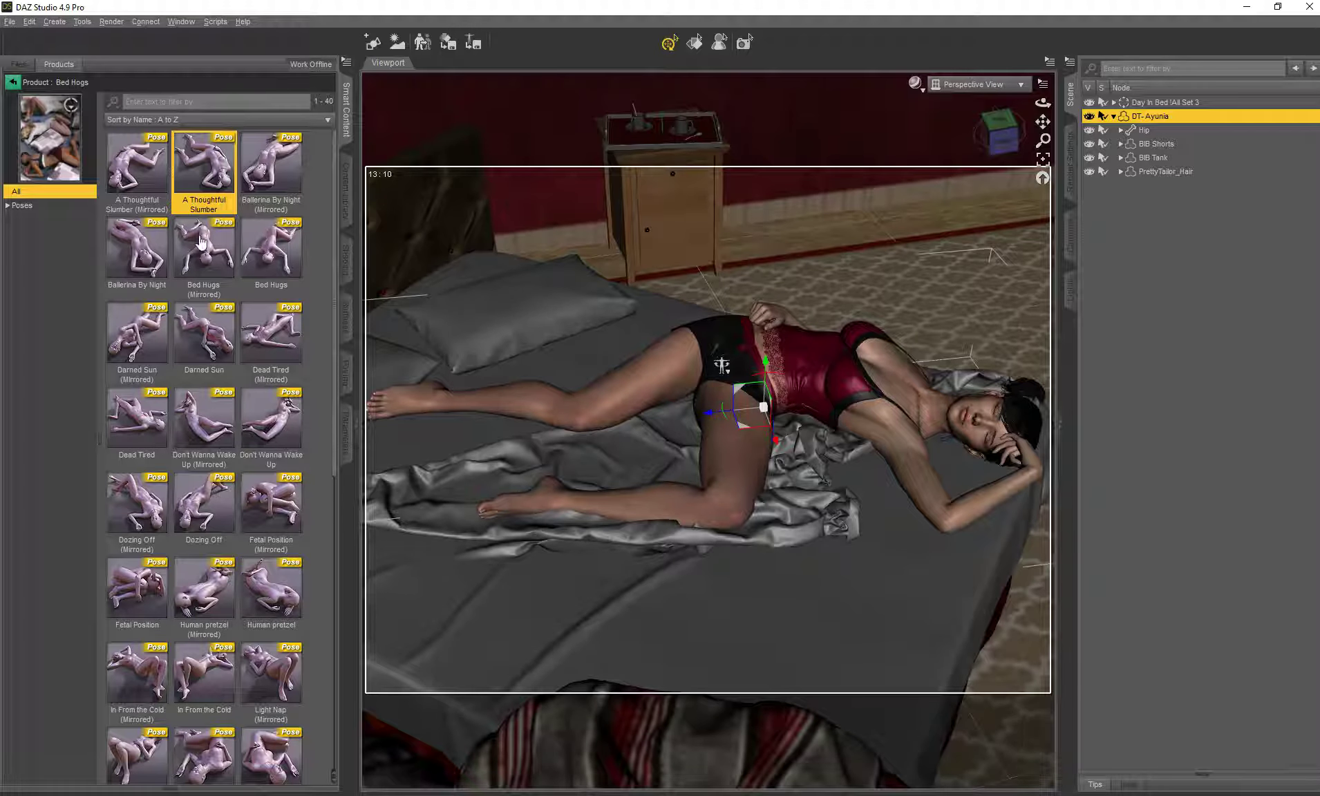
{"action": "double_click", "coordinate": [138, 250]}
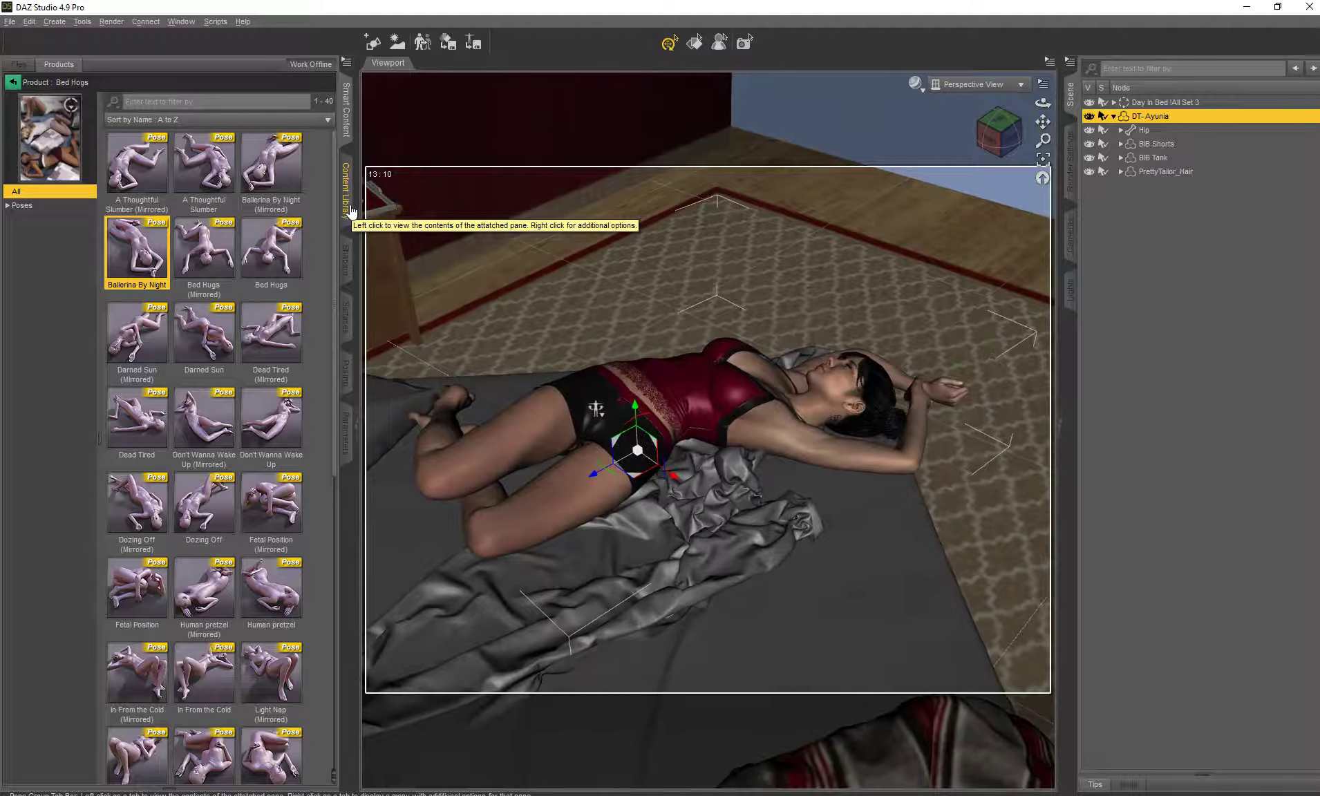
{"action": "left_click", "coordinate": [977, 85]}
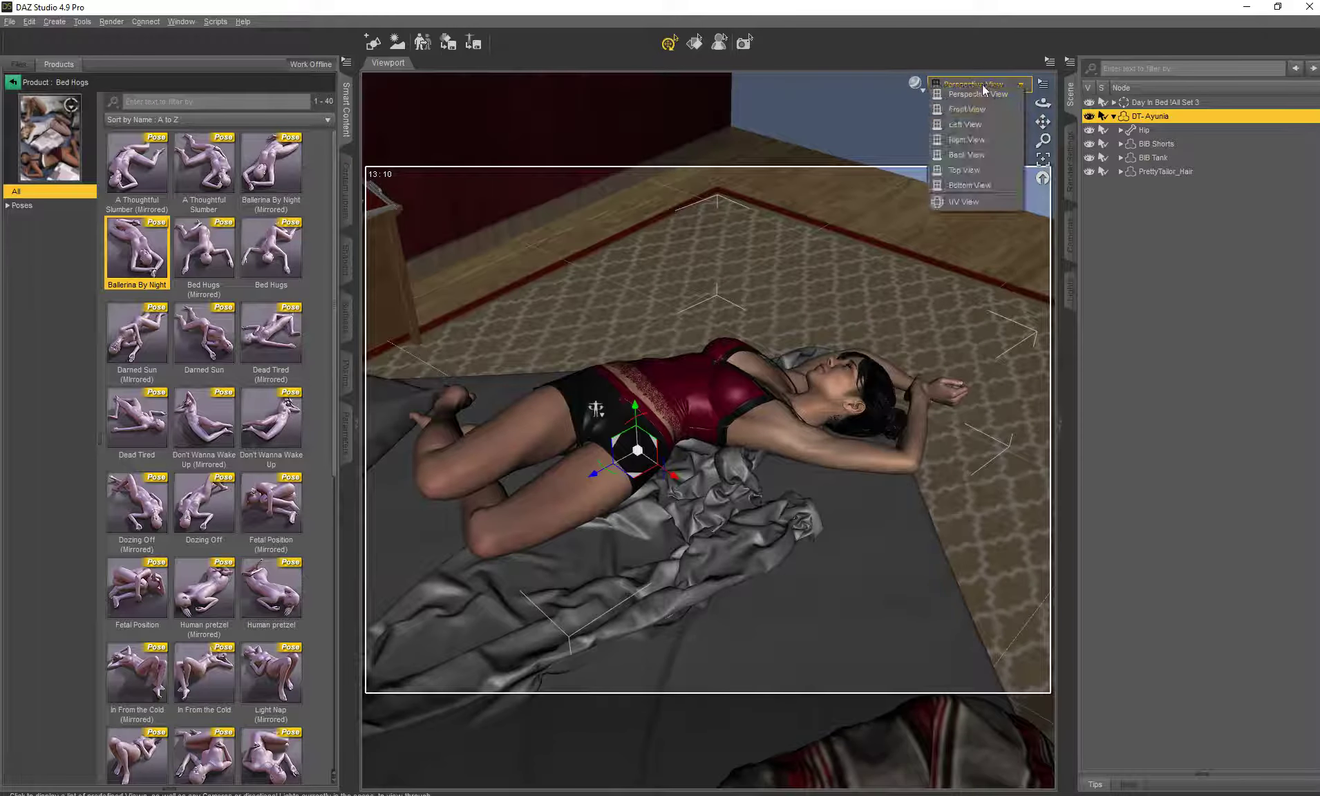
- In Top View, apply the Bed Hugs pose, then rotate and slide the figure up-left
{"action": "left_click", "coordinate": [973, 170]}
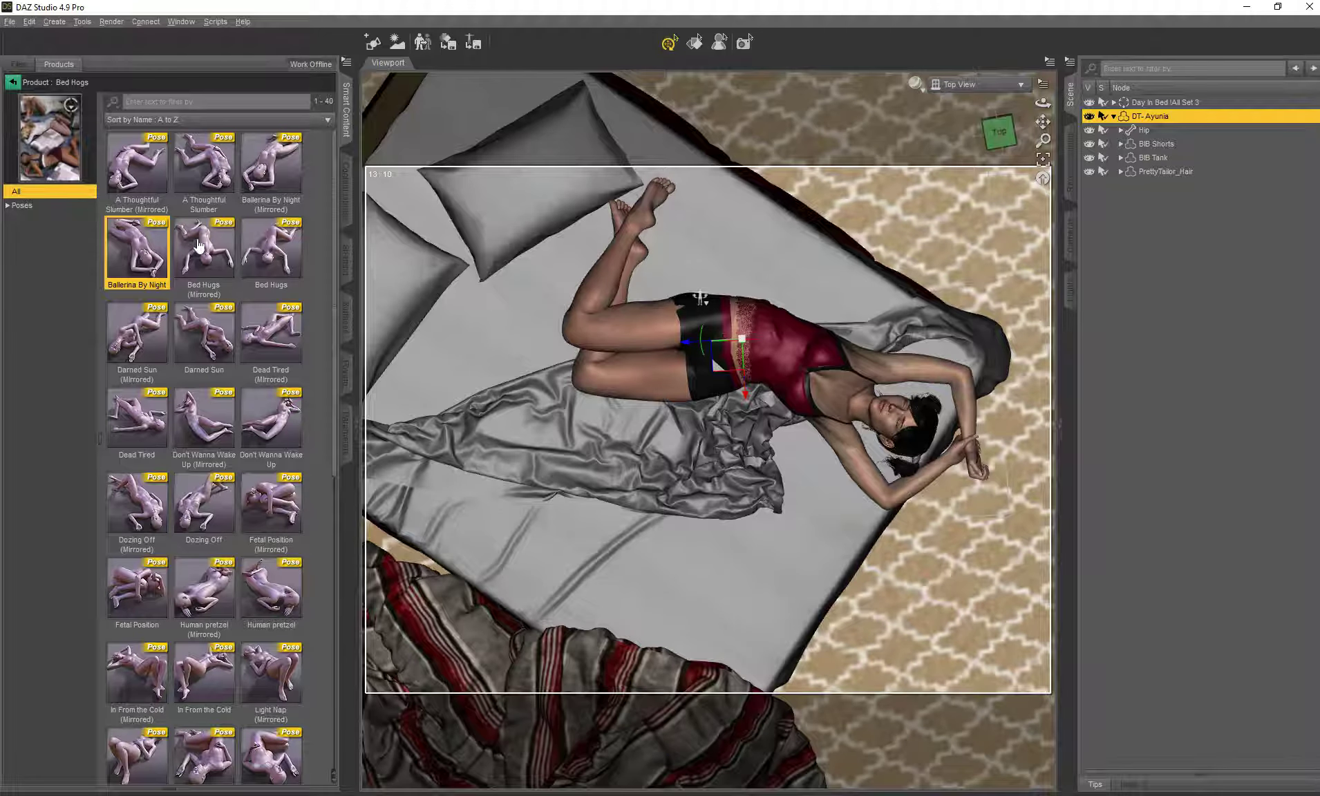
{"action": "double_click", "coordinate": [271, 250]}
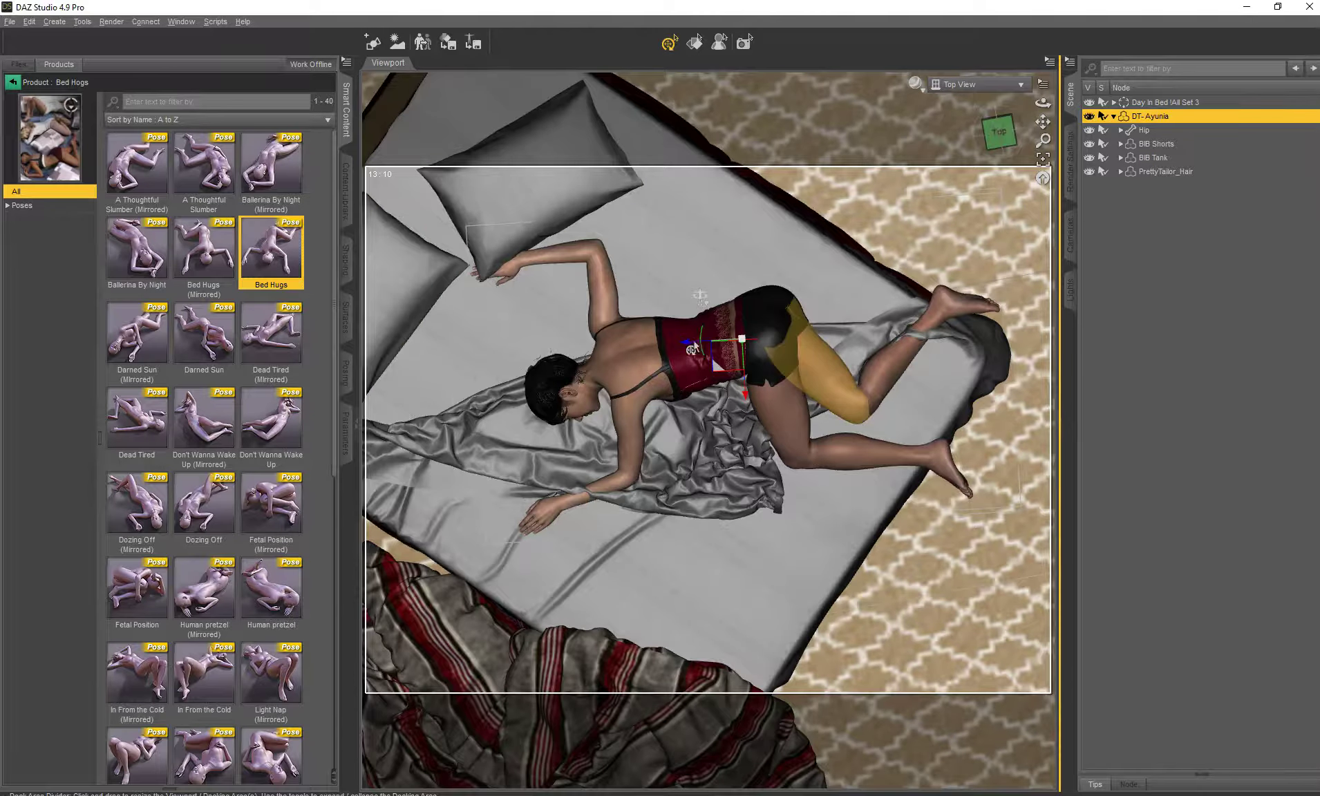
{"action": "left_click_drag", "start_coordinate": [701, 359], "coordinate": [706, 365]}
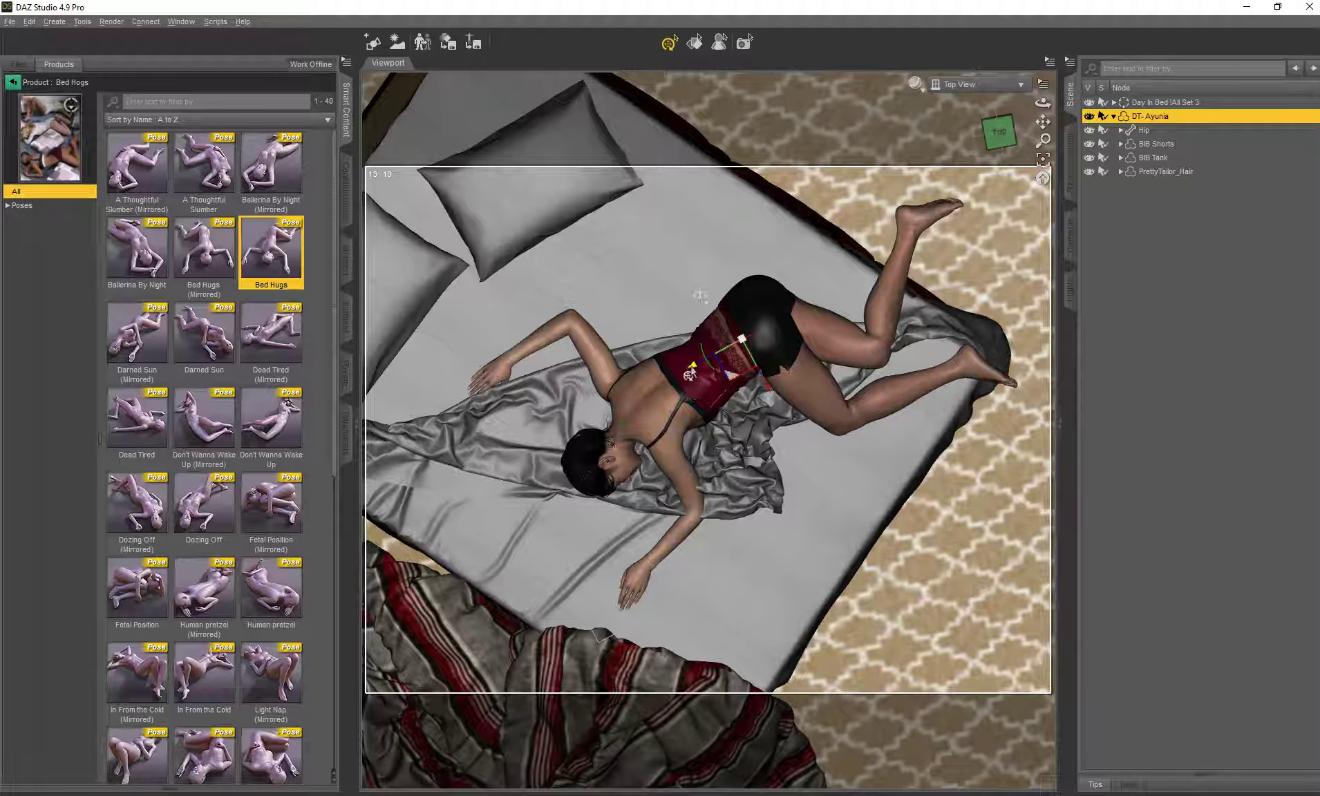
{"action": "left_click_drag", "start_coordinate": [700, 296], "coordinate": [683, 307]}
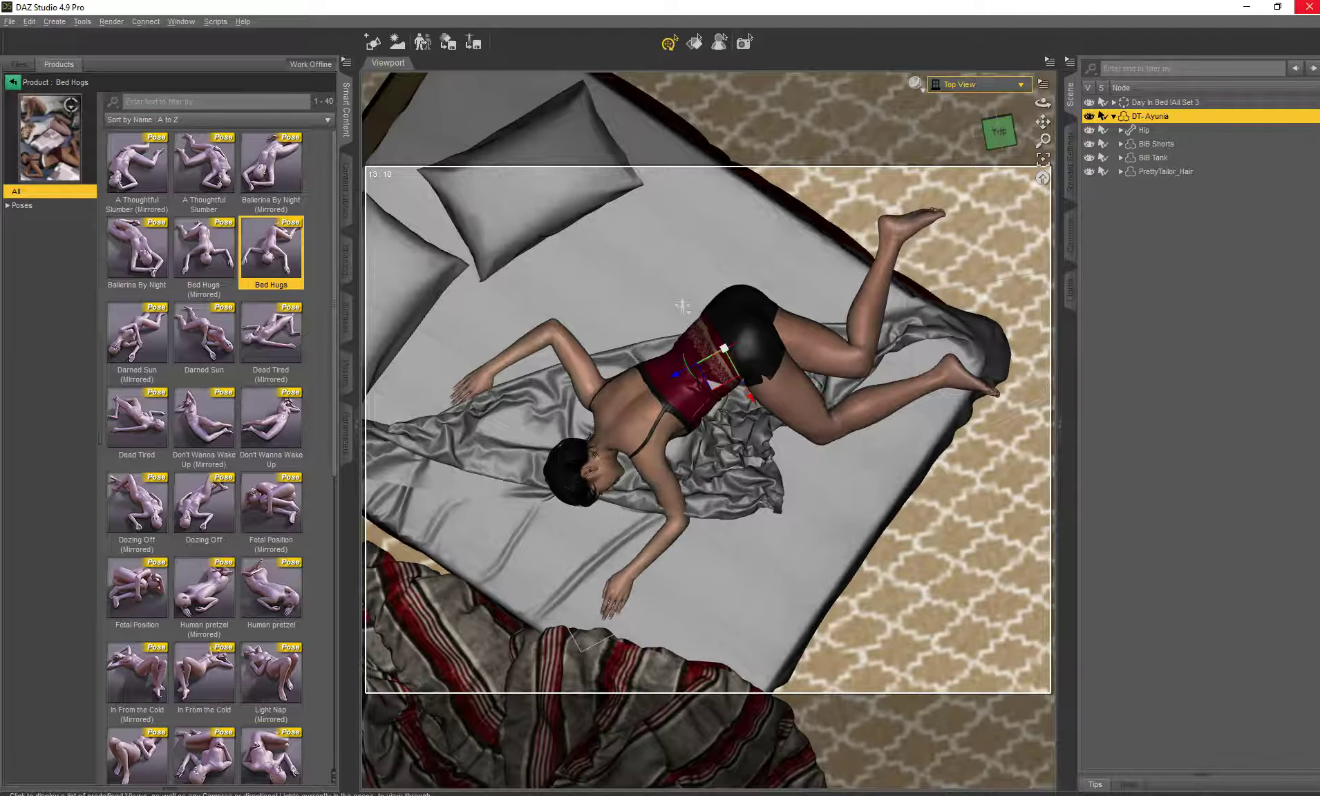
- Return to Perspective View and rotate and slide the figure right across the bed
{"action": "left_click", "coordinate": [981, 84]}
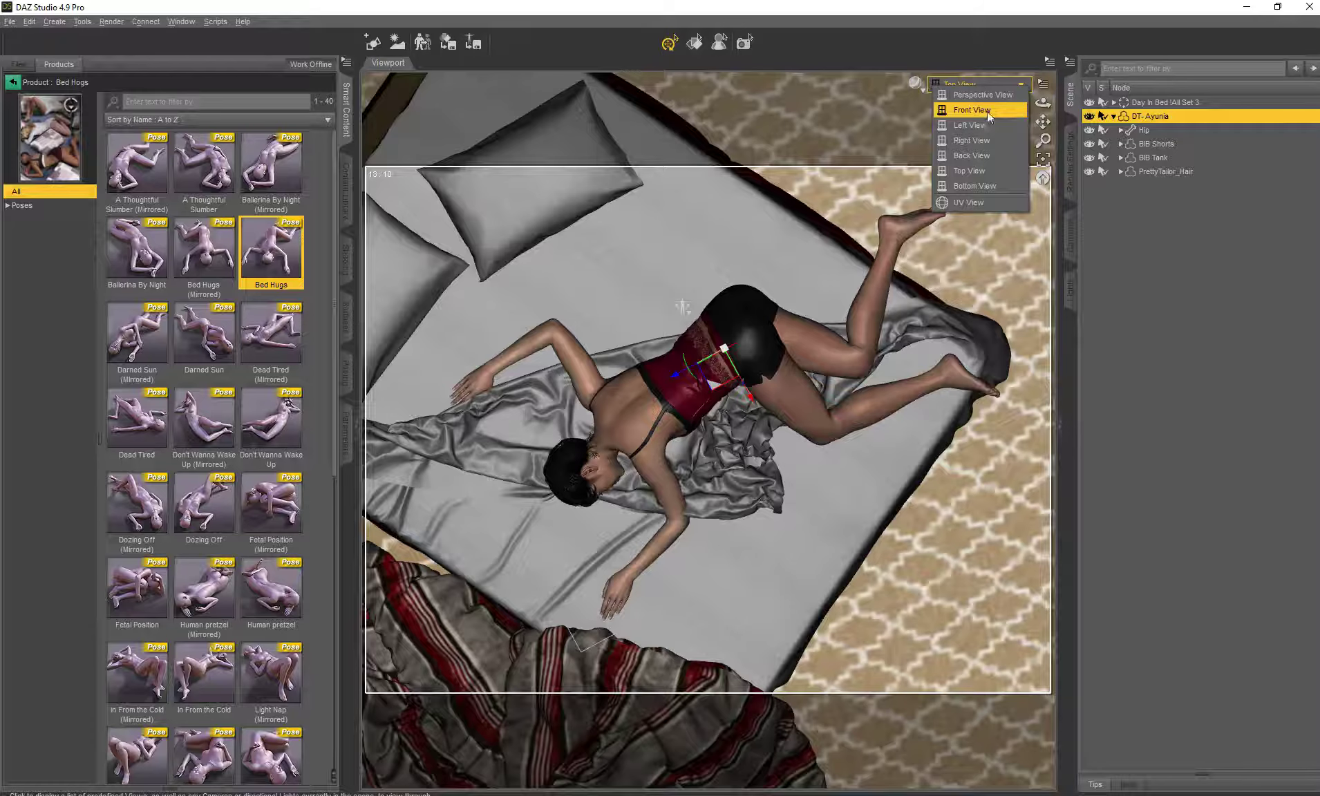
{"action": "left_click", "coordinate": [980, 94]}
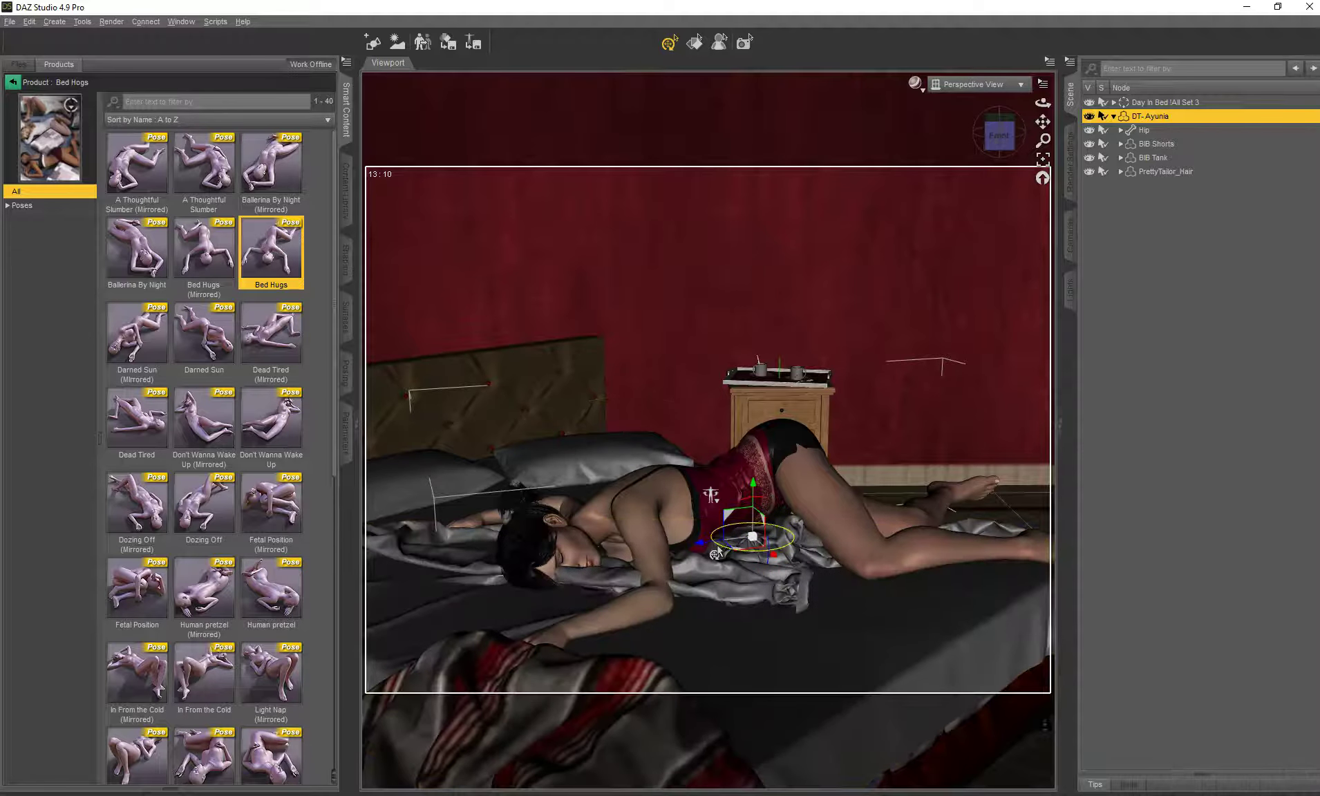
{"action": "left_click_drag", "start_coordinate": [716, 553], "coordinate": [708, 552]}
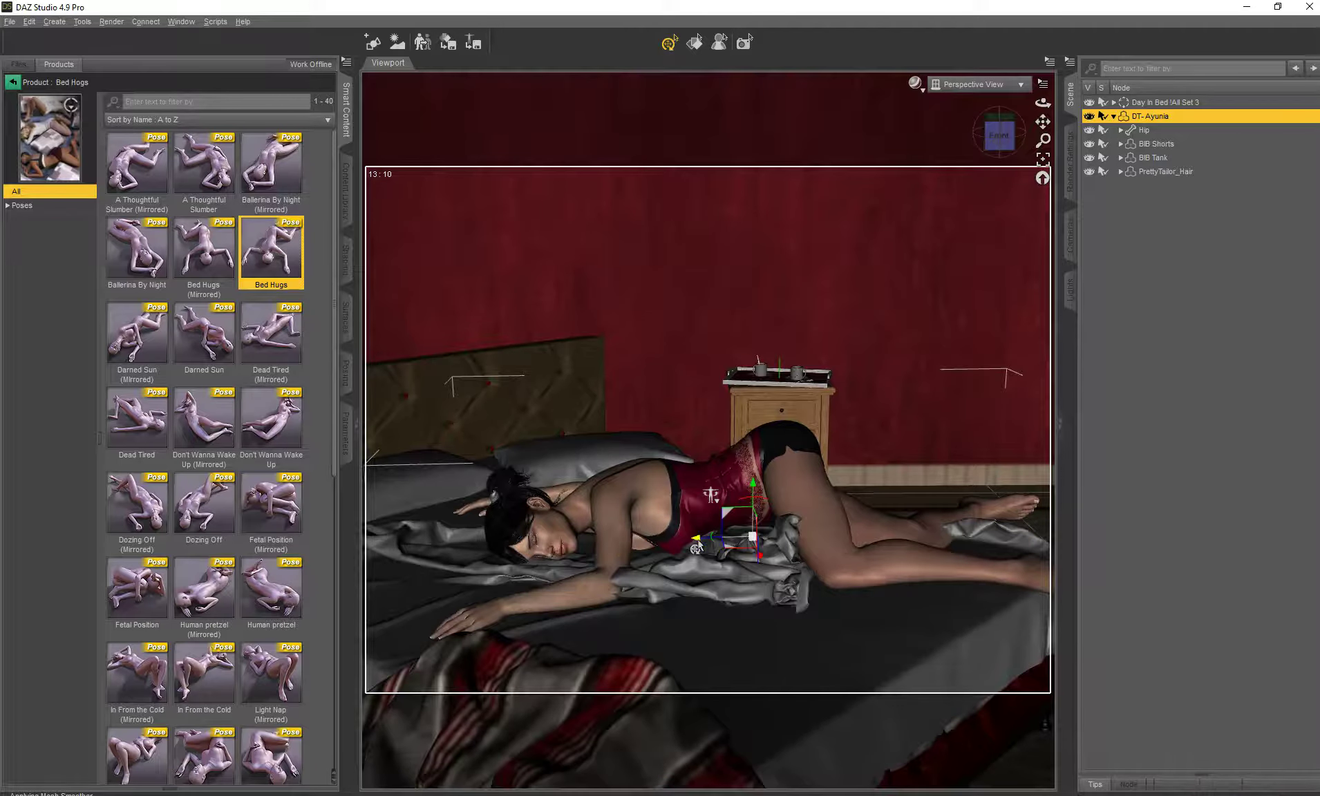
{"action": "left_click_drag", "start_coordinate": [697, 546], "coordinate": [711, 546]}
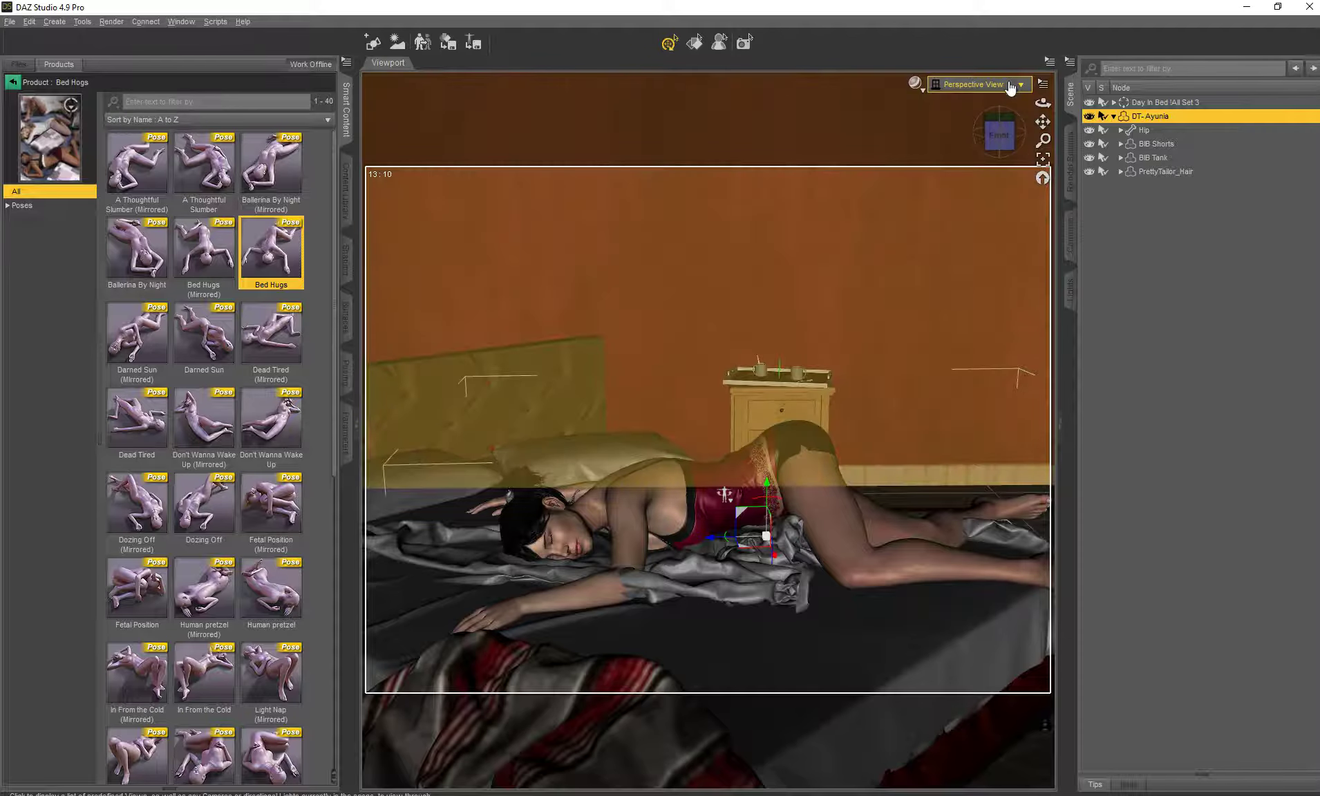
{"action": "left_click", "coordinate": [1009, 84]}
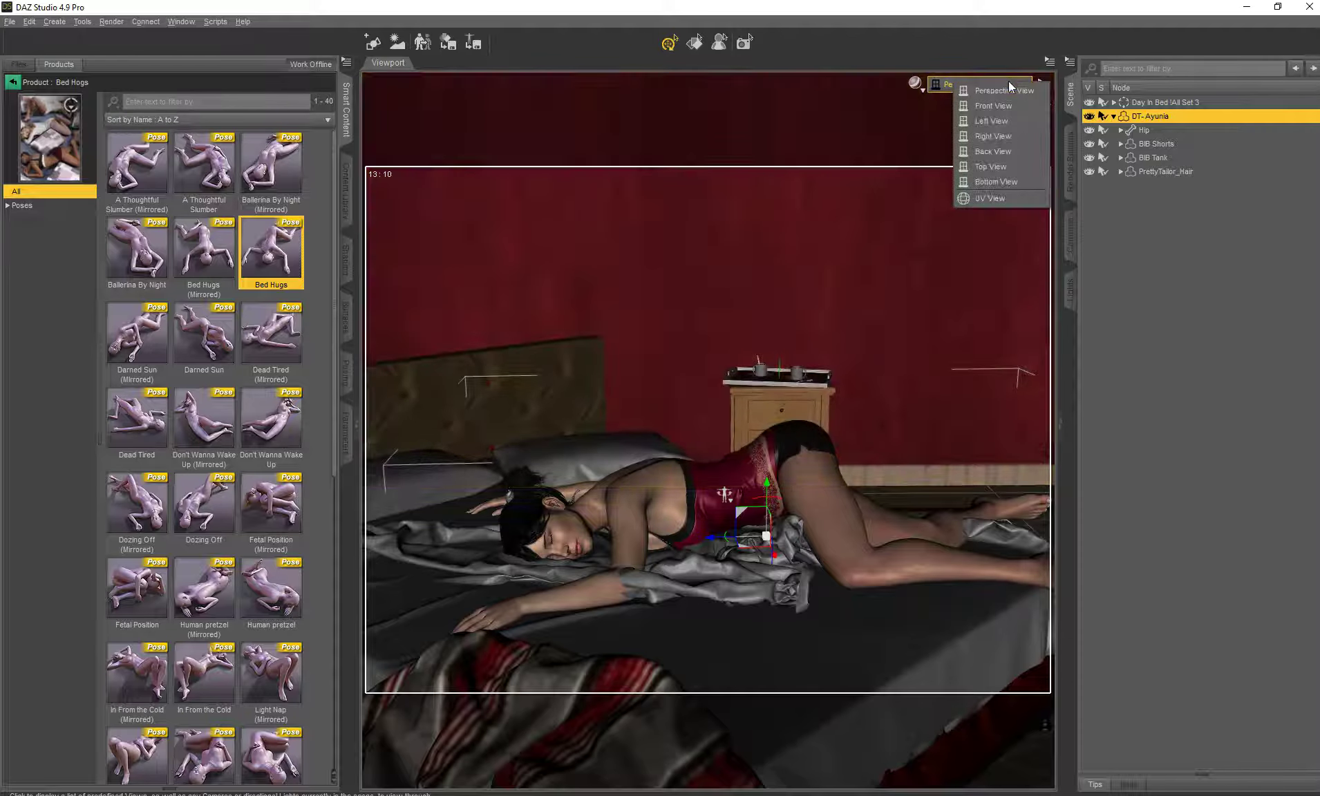
- In Top View, apply Darned Sun, rotate the figure about 80°, and slide her left-down
{"action": "left_click", "coordinate": [996, 168]}
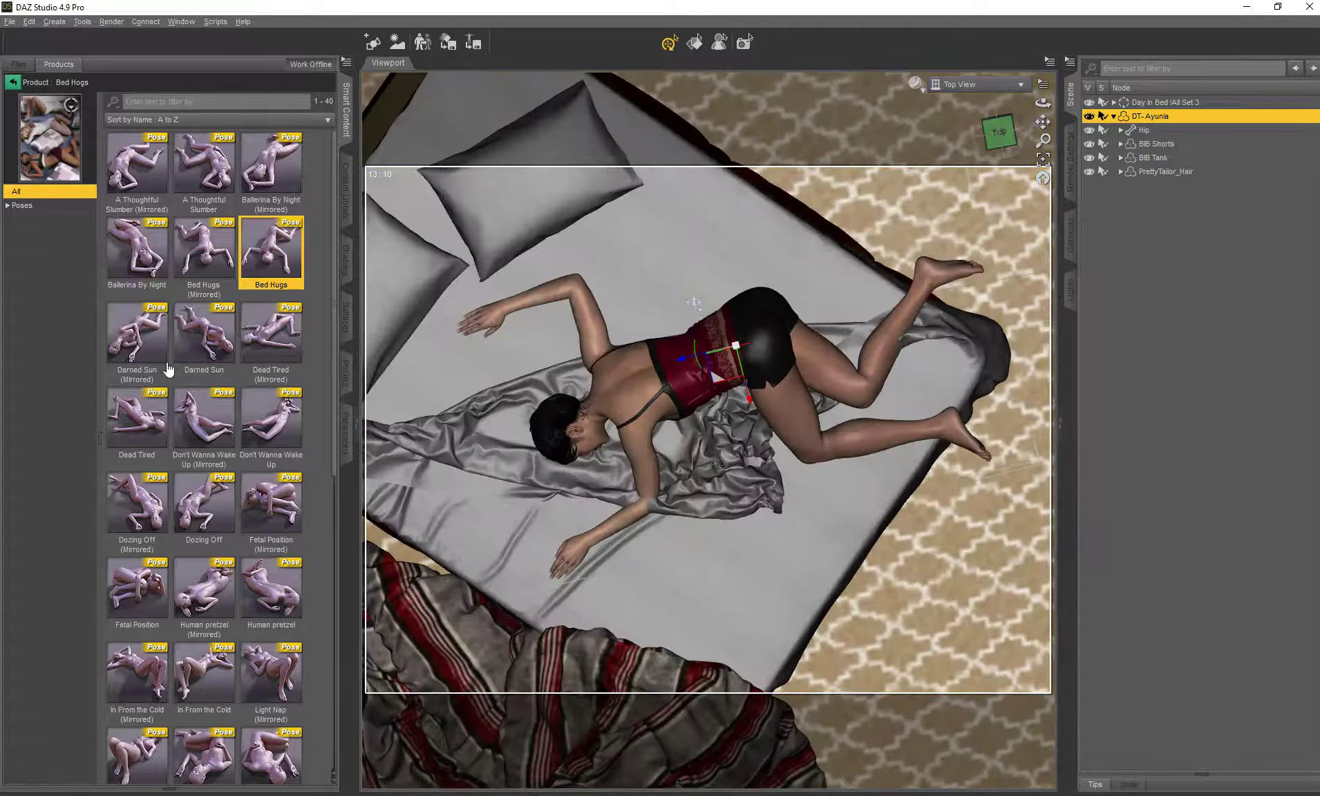
{"action": "double_click", "coordinate": [206, 335]}
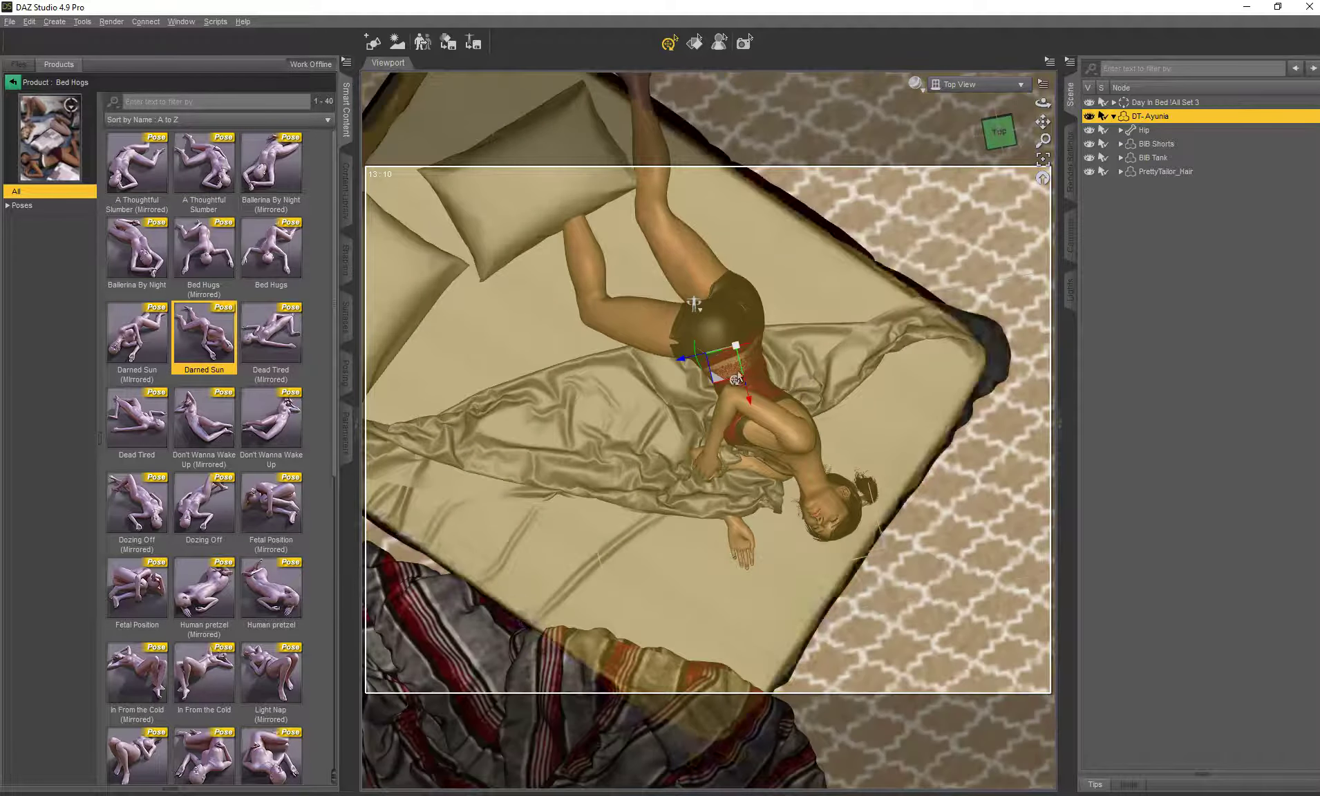
{"action": "left_click_drag", "start_coordinate": [694, 372], "coordinate": [695, 312]}
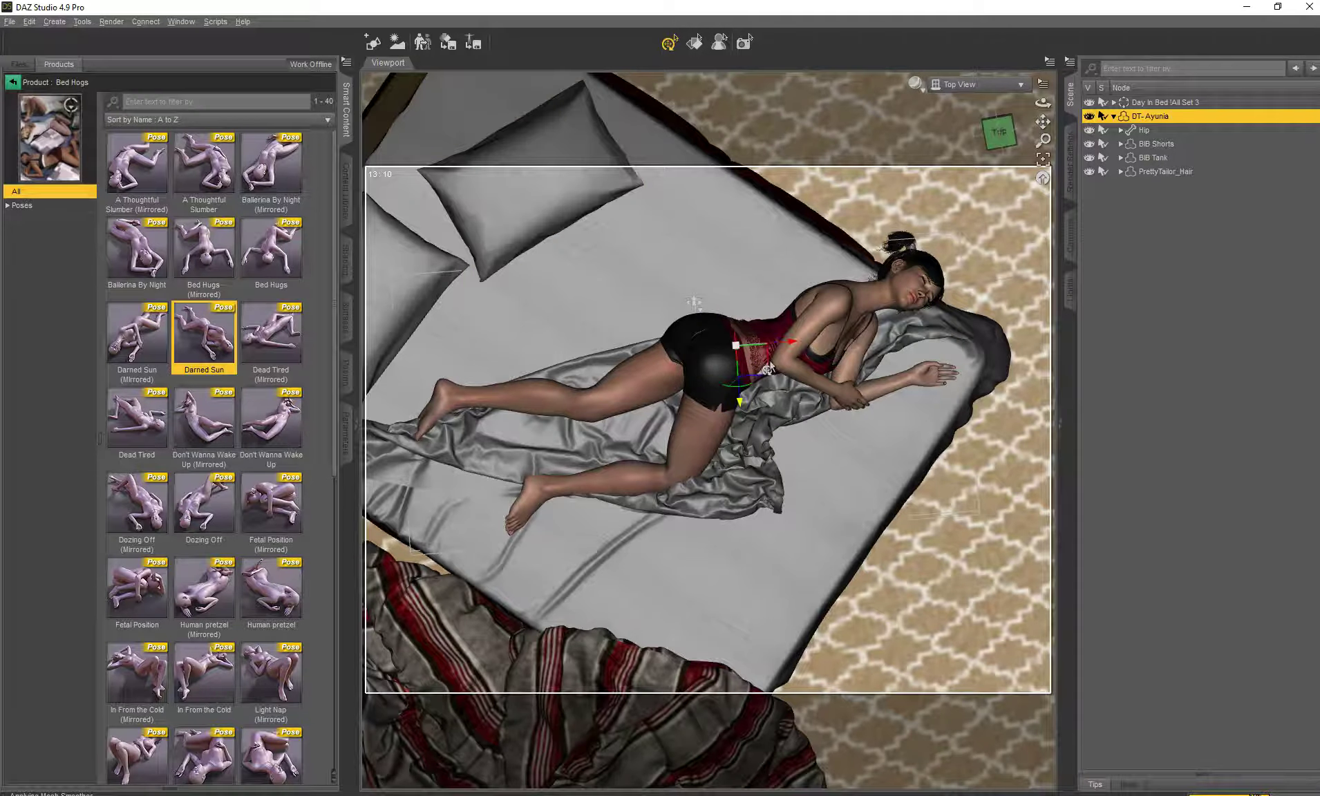
{"action": "left_click_drag", "start_coordinate": [768, 367], "coordinate": [712, 375]}
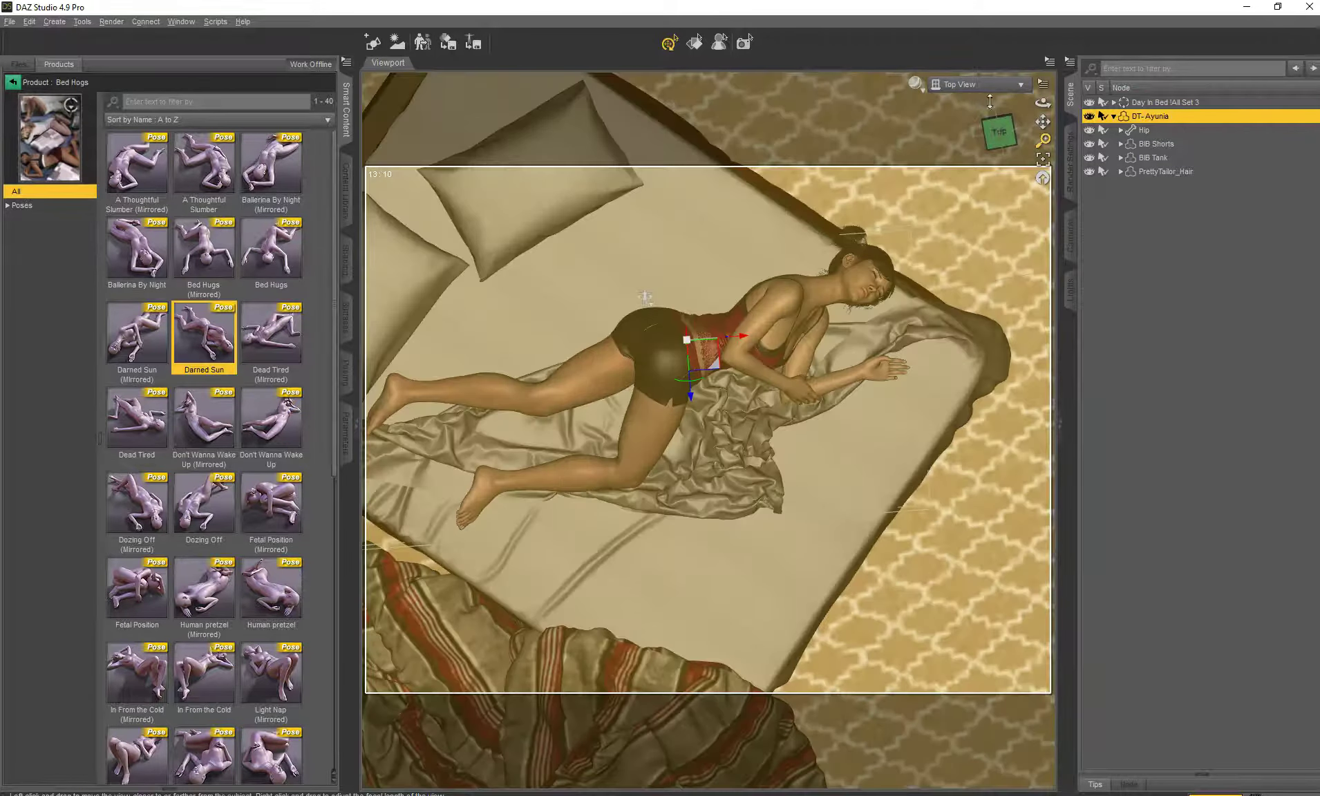
- Return to Perspective View and orbit slightly around the bed
{"action": "left_click", "coordinate": [982, 86]}
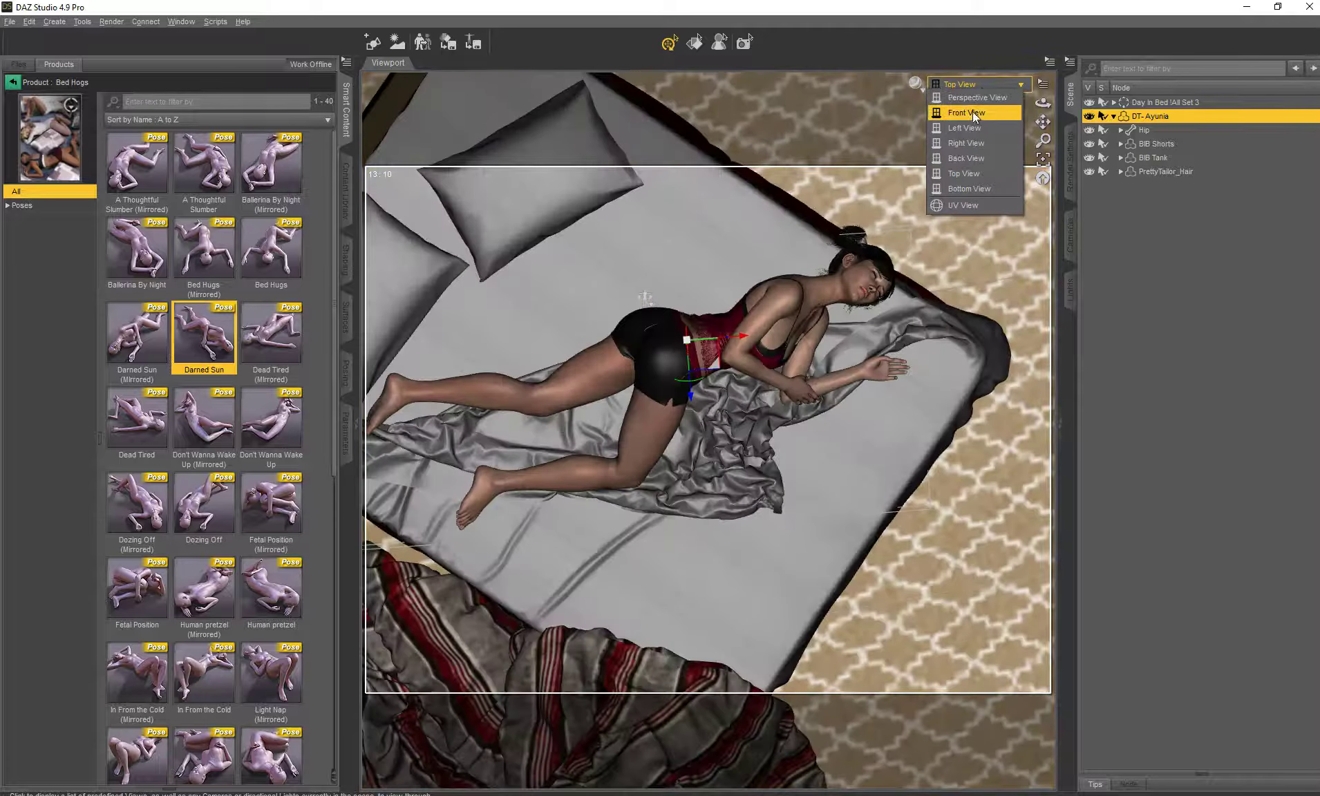
{"action": "left_click", "coordinate": [976, 99]}
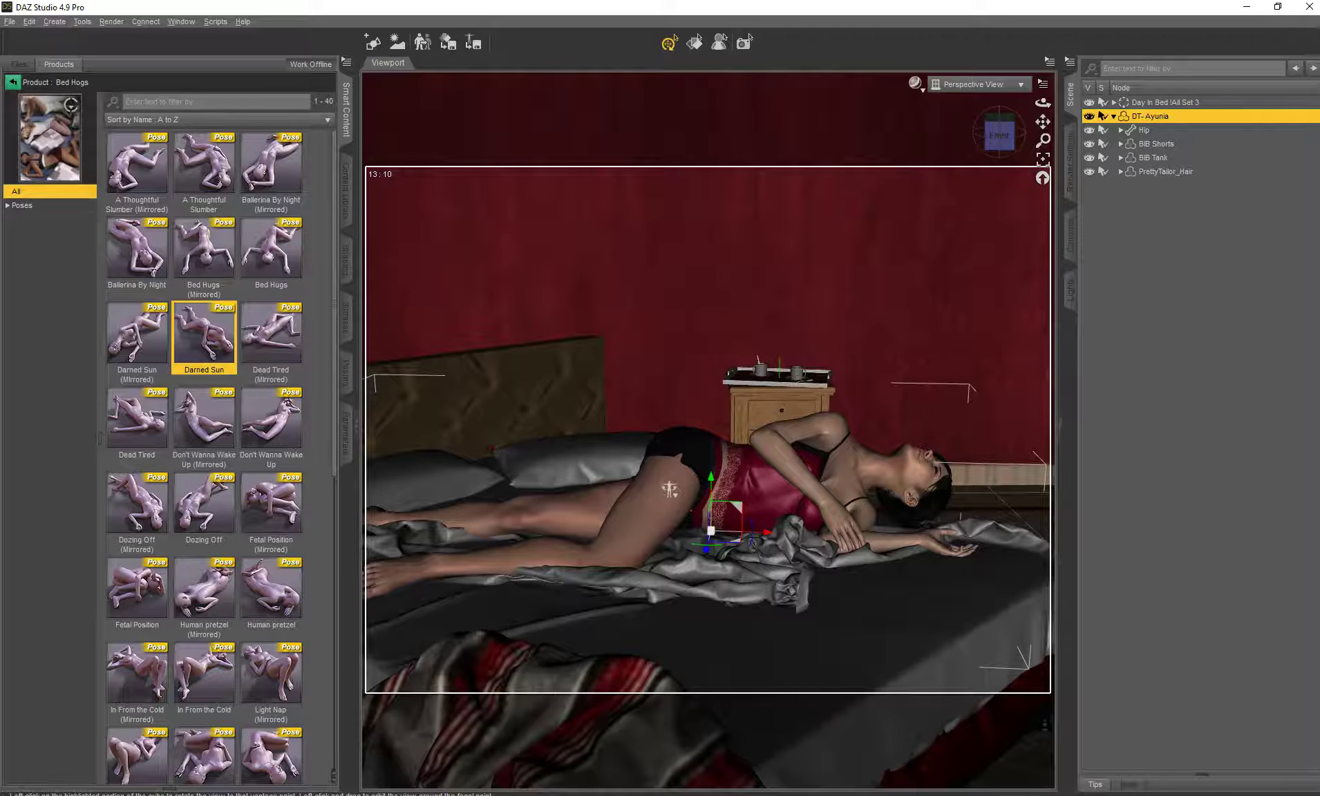
{"action": "left_click_drag", "start_coordinate": [999, 134], "coordinate": [1006, 133]}
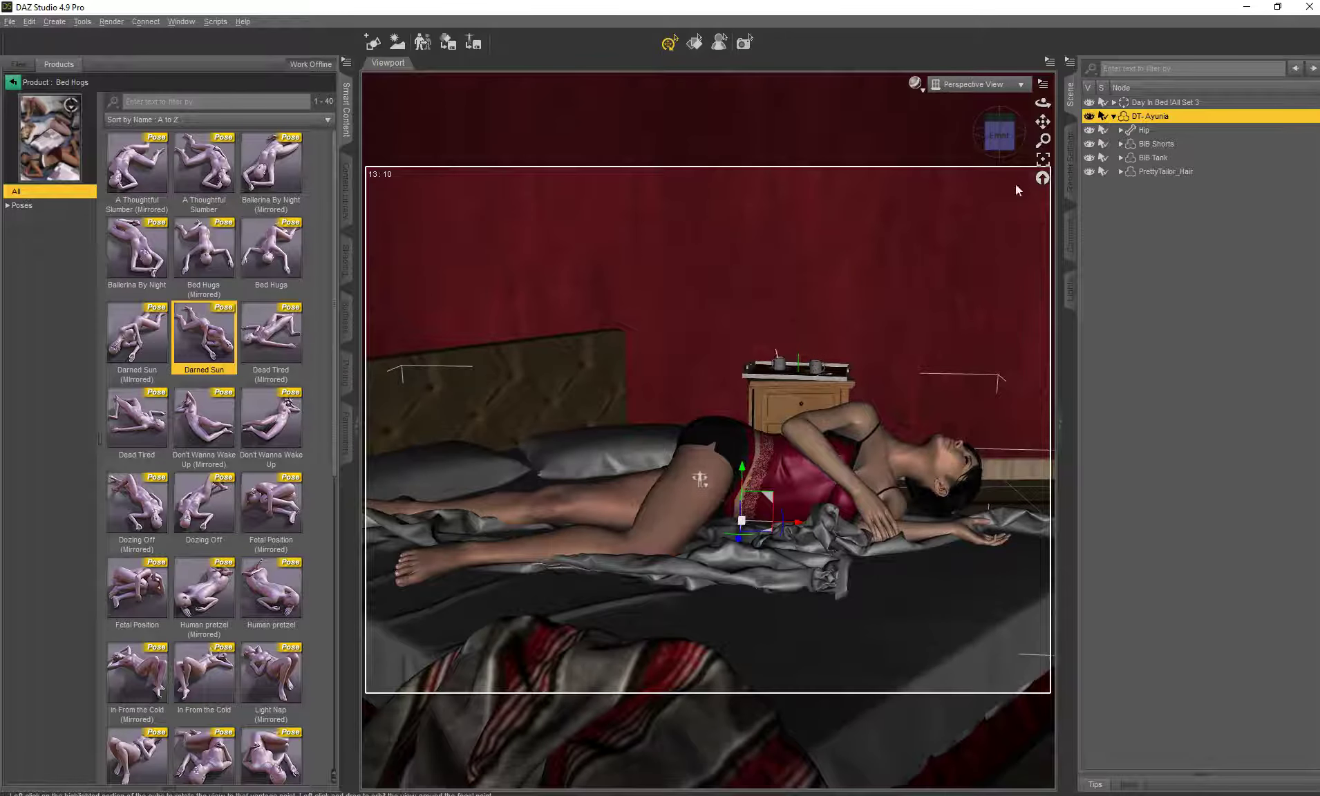
- Apply the Dead Tired pose and frame the whole figure from Top View
{"action": "double_click", "coordinate": [150, 429]}
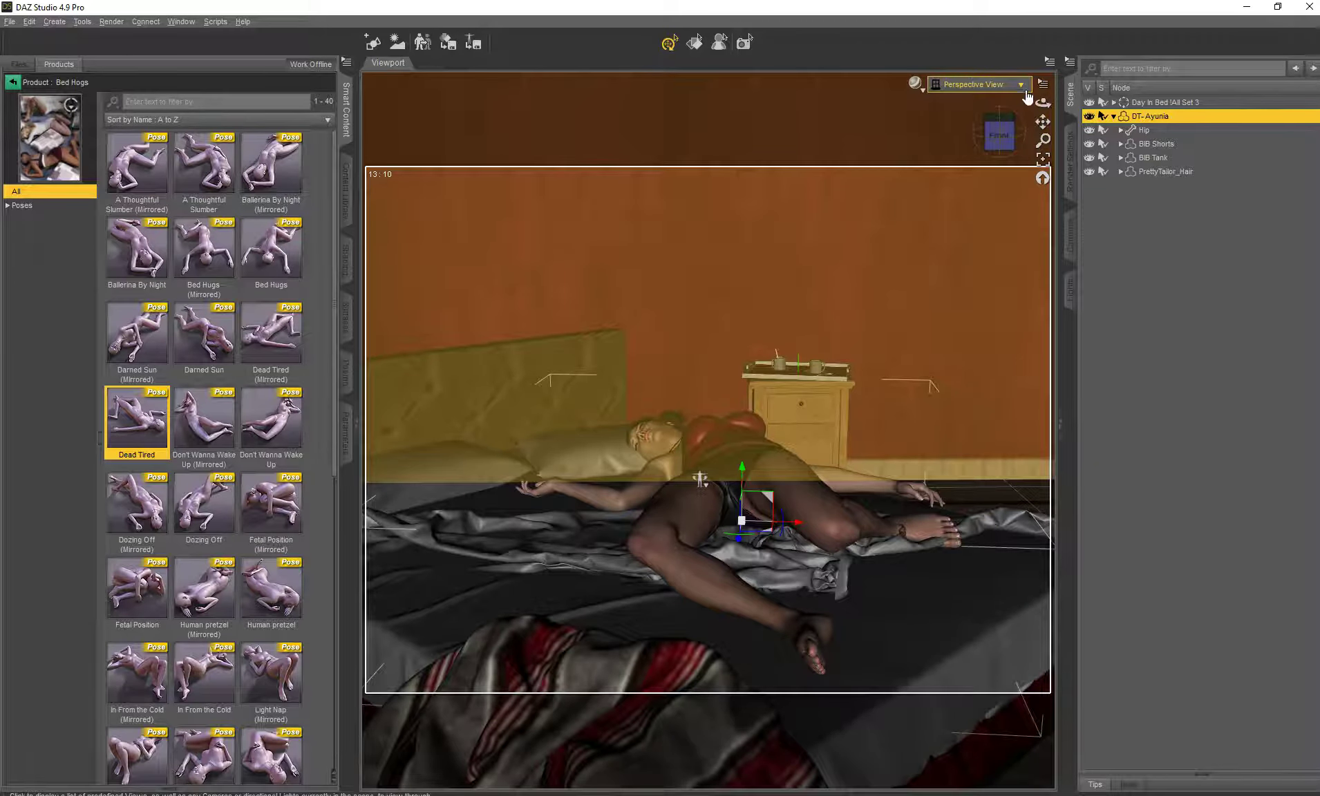
{"action": "left_click", "coordinate": [1023, 87]}
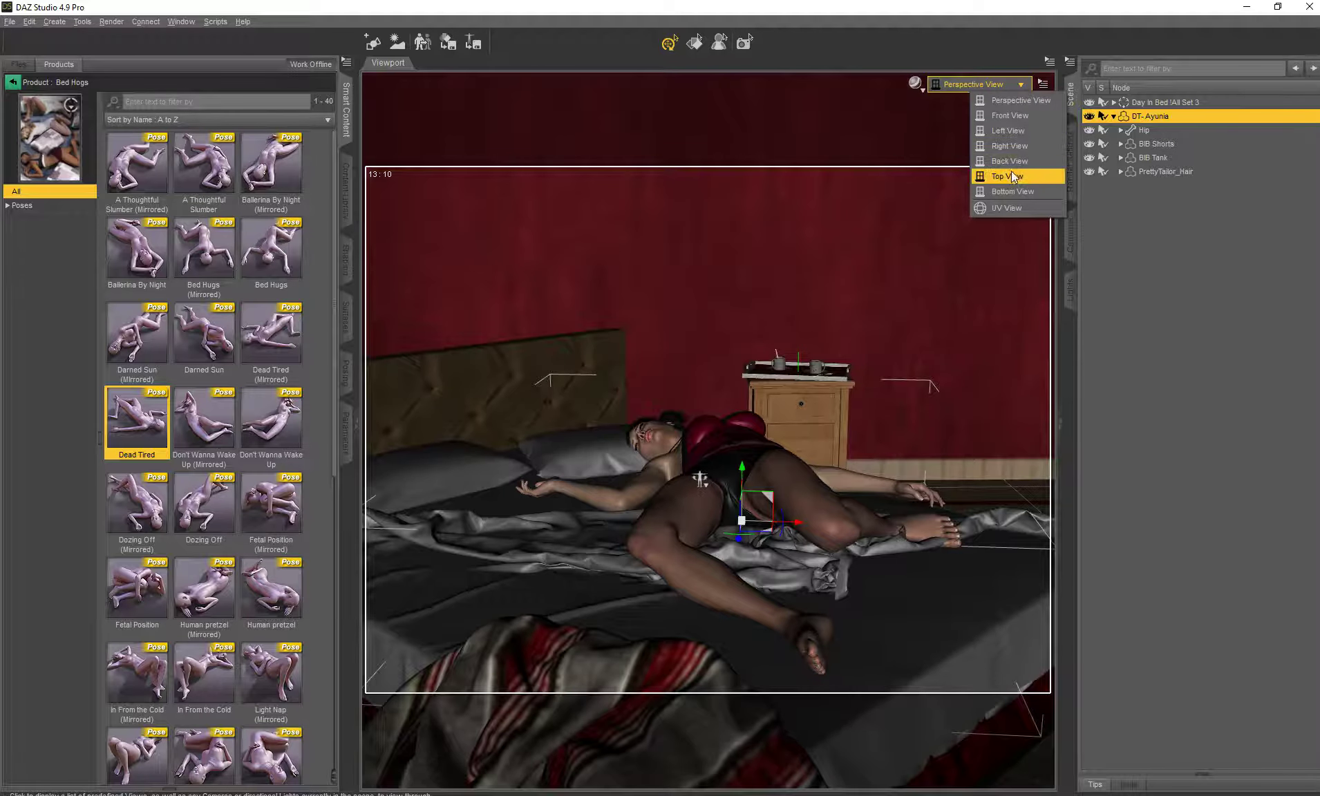
{"action": "left_click", "coordinate": [1010, 171]}
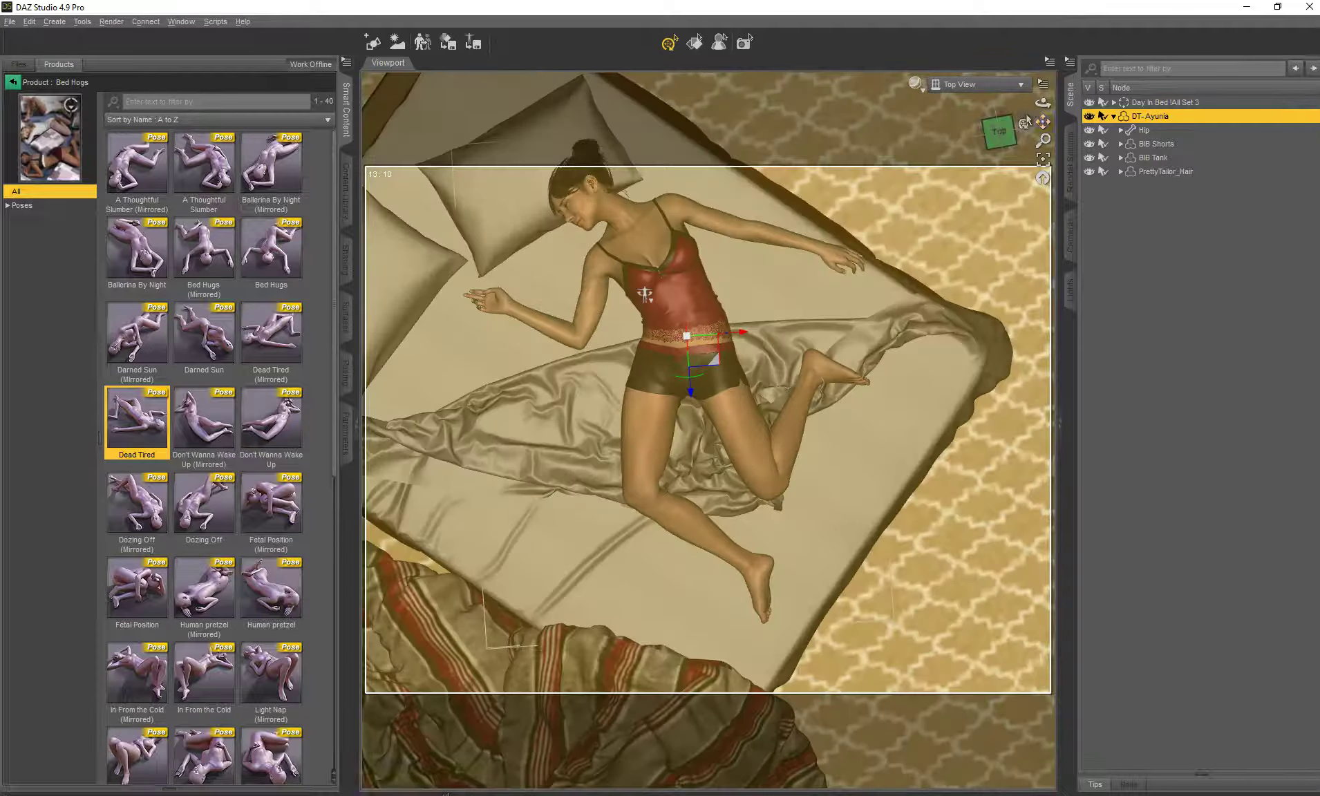
{"action": "left_click_drag", "start_coordinate": [1043, 122], "coordinate": [1043, 149]}
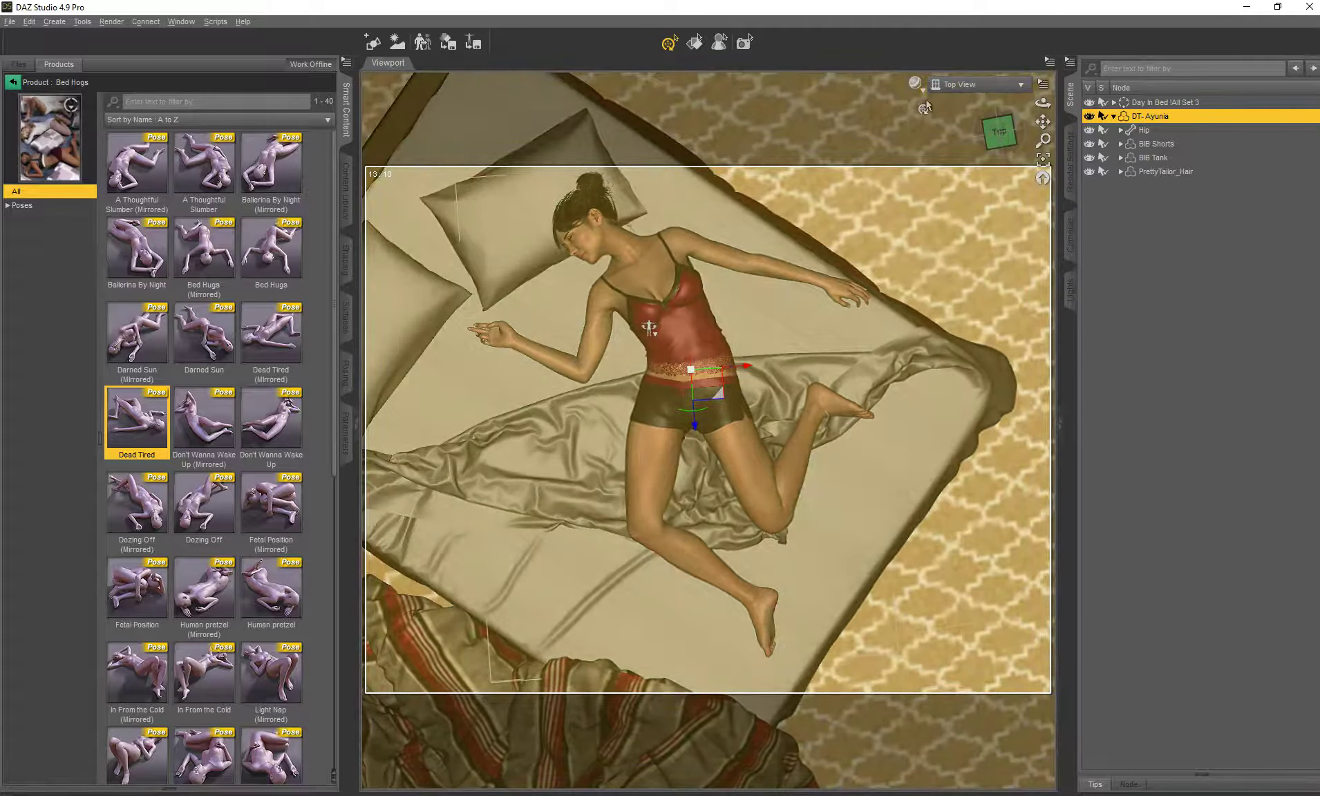
- Switch the viewport draw style to NVIDIA Iray and let the preview render
{"action": "left_click", "coordinate": [916, 83]}
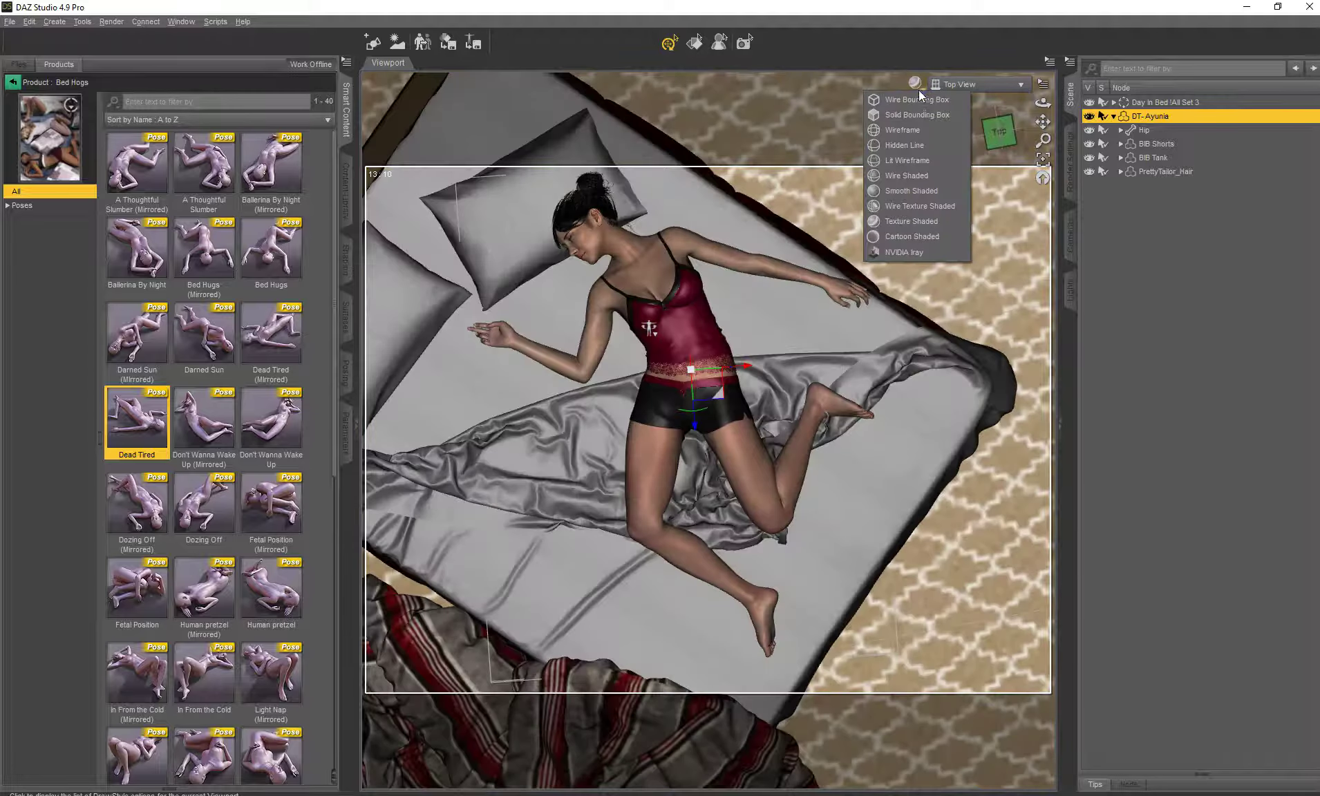
{"action": "left_click", "coordinate": [908, 252]}
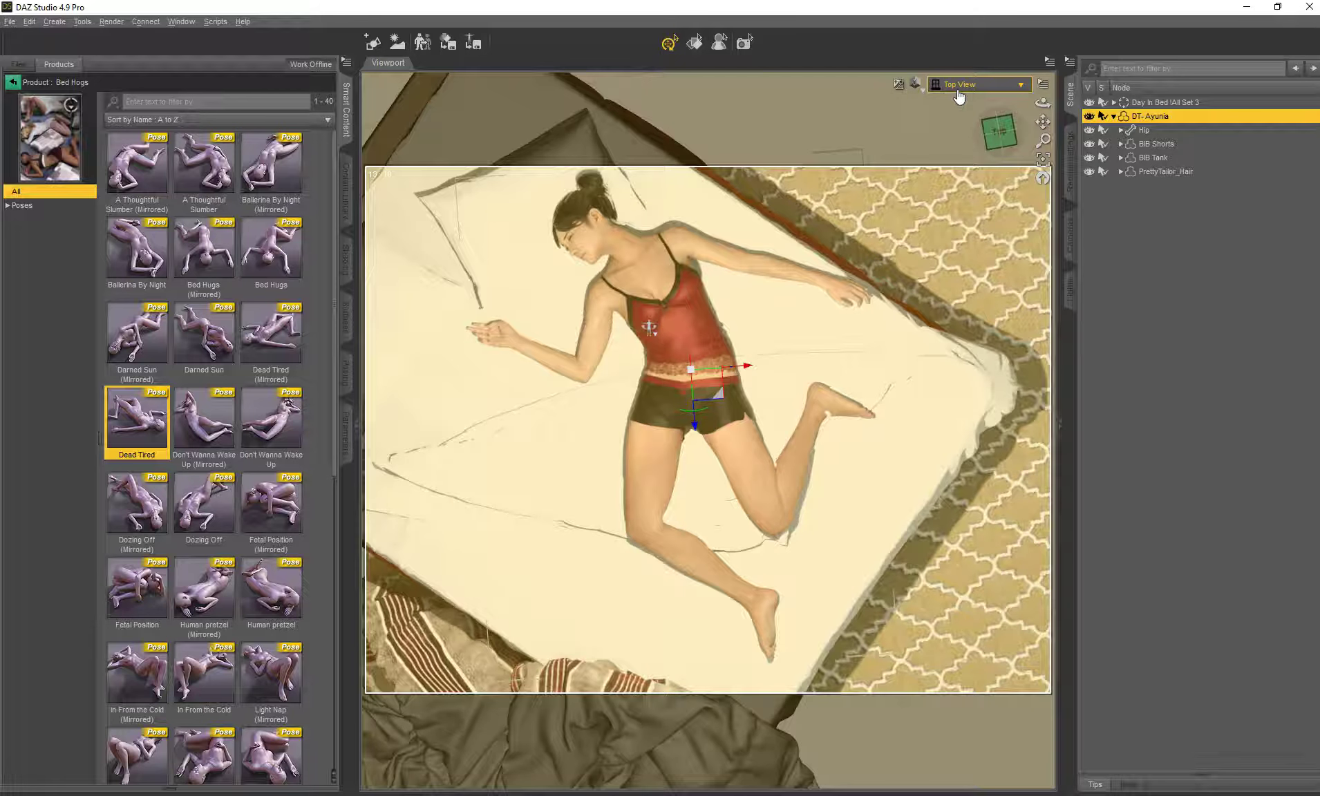
{"action": "left_click", "coordinate": [917, 84]}
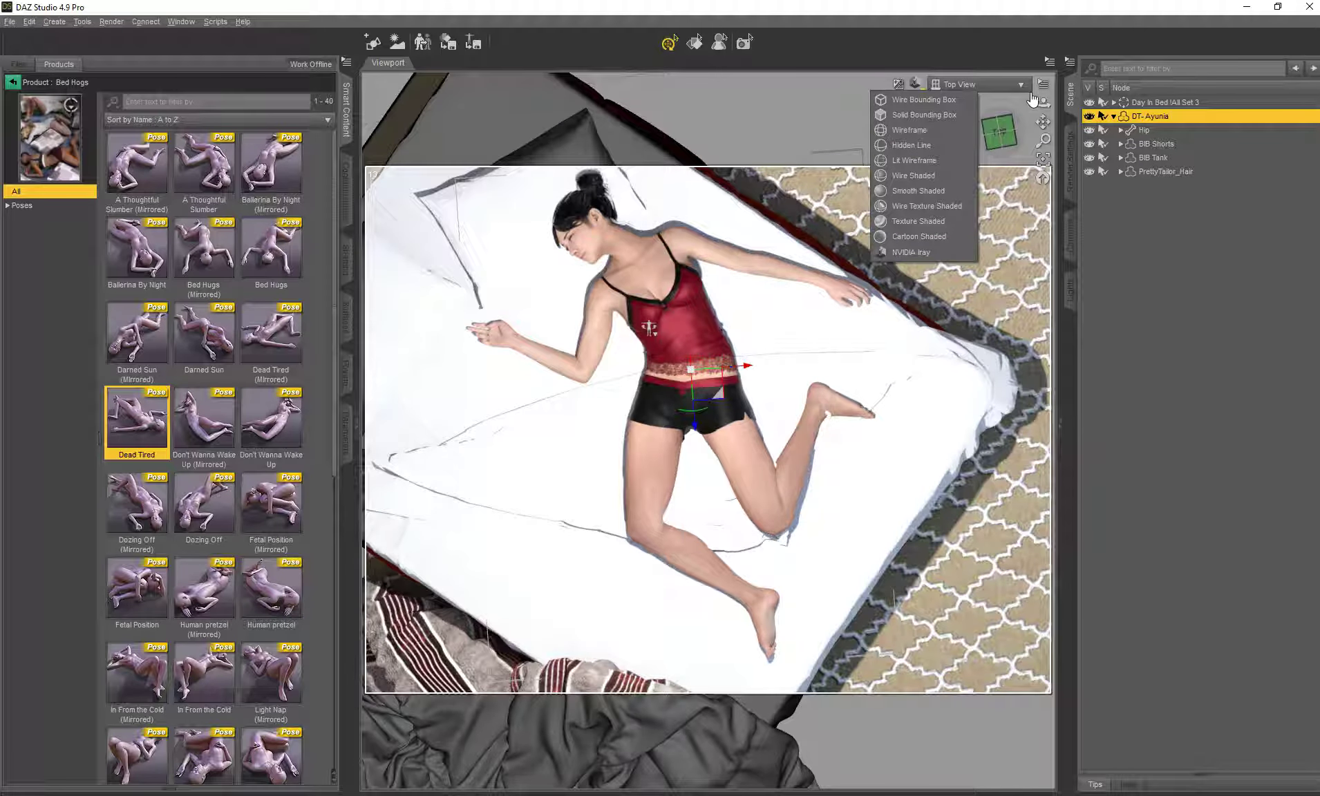
- Return to Texture Shaded, apply Don't Wanna Wake Up, and switch to Perspective View
{"action": "left_click", "coordinate": [921, 223]}
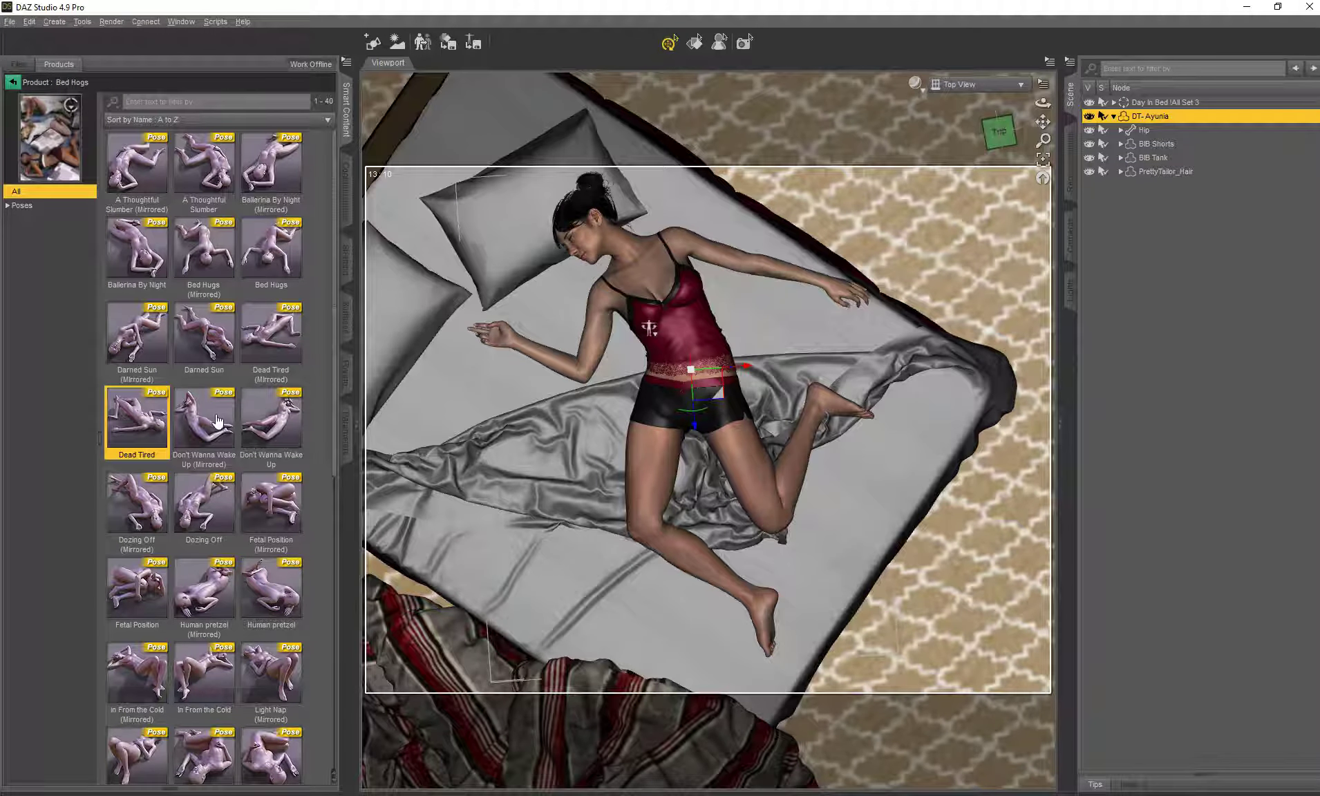
{"action": "double_click", "coordinate": [273, 420]}
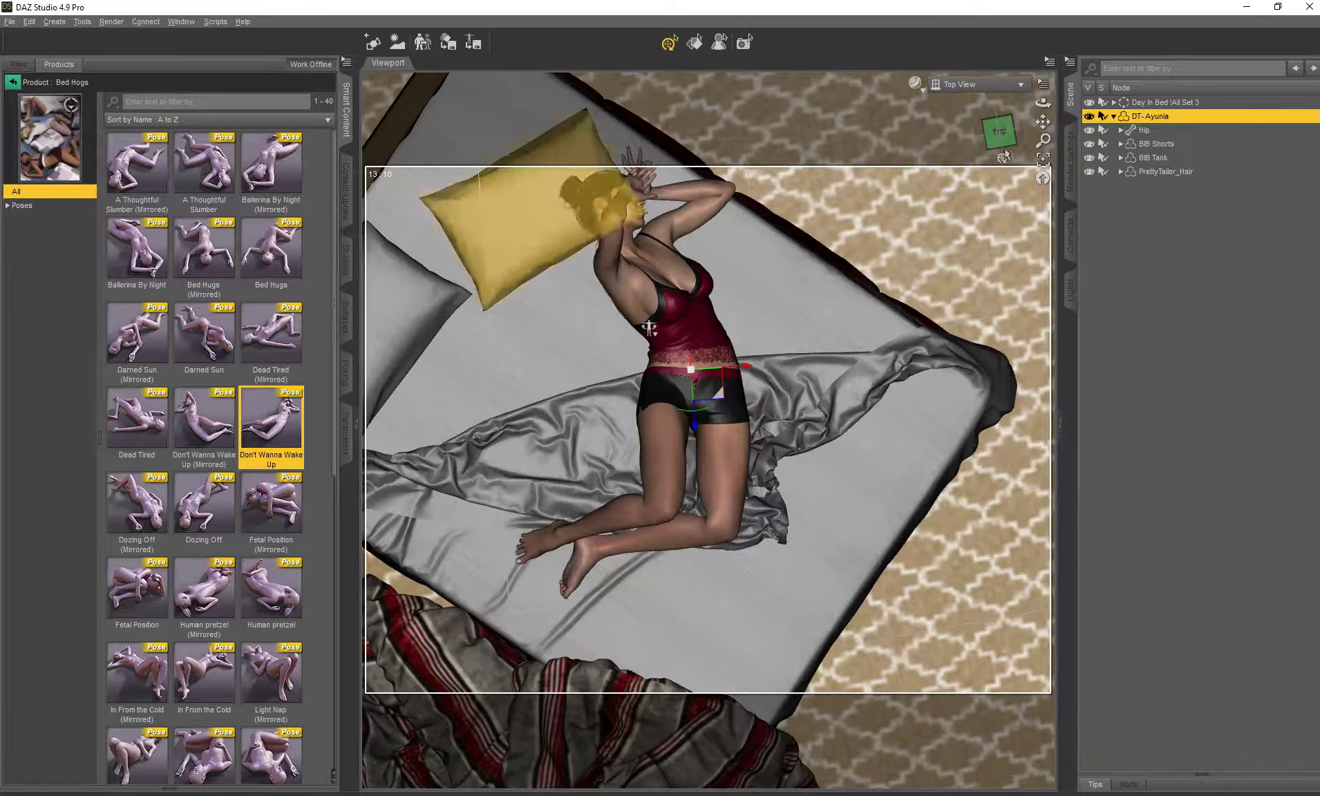
{"action": "left_click", "coordinate": [1009, 86]}
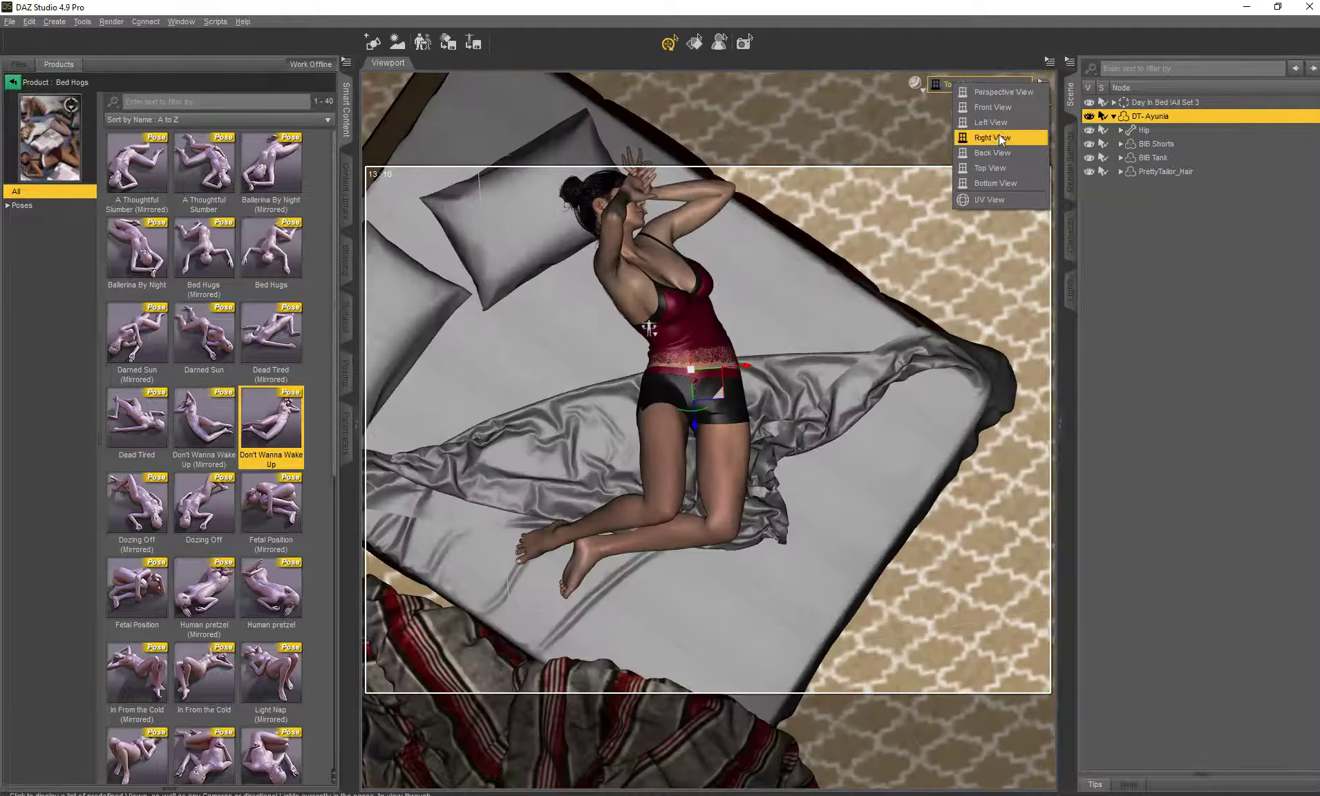
{"action": "left_click", "coordinate": [998, 97]}
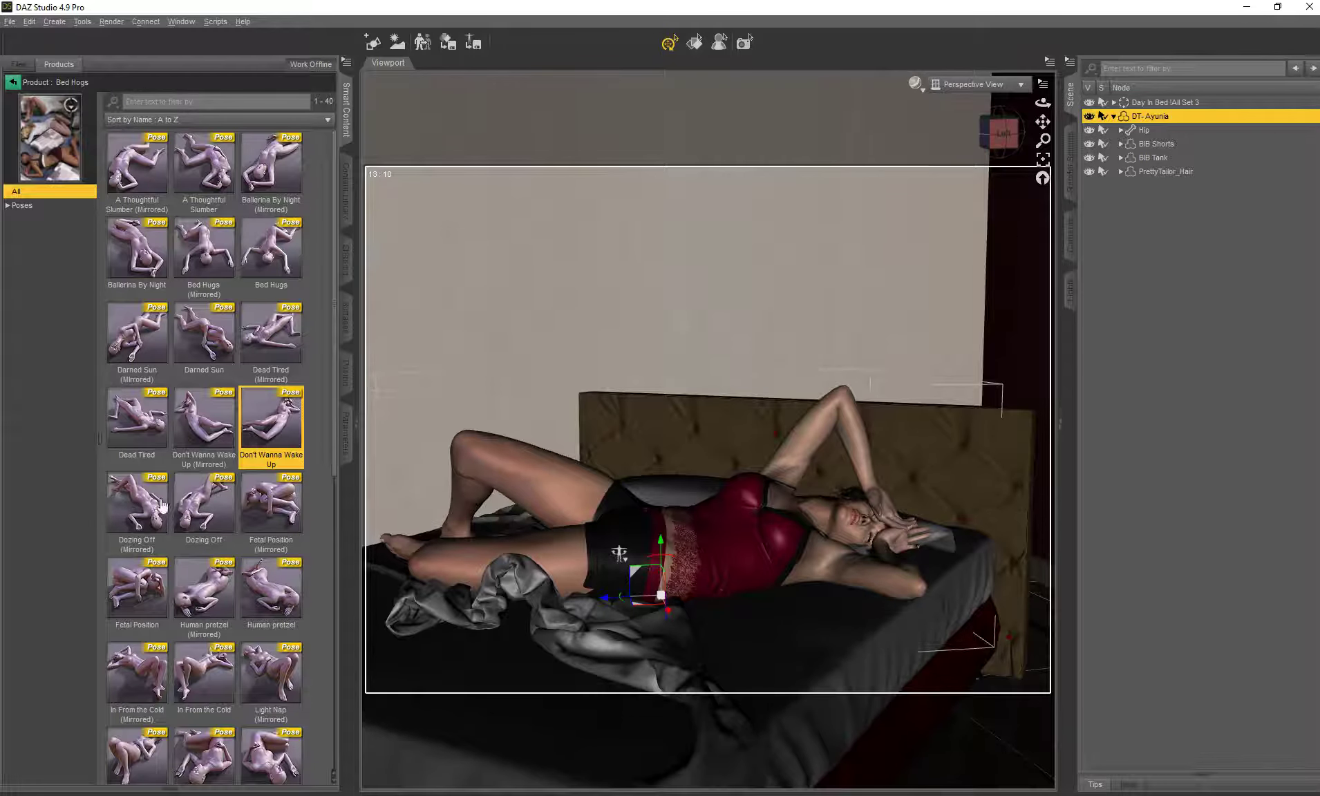
- Apply the Dozing Off pose, switch to Top View, and turn the figure about 32° at the hip
{"action": "double_click", "coordinate": [201, 517]}
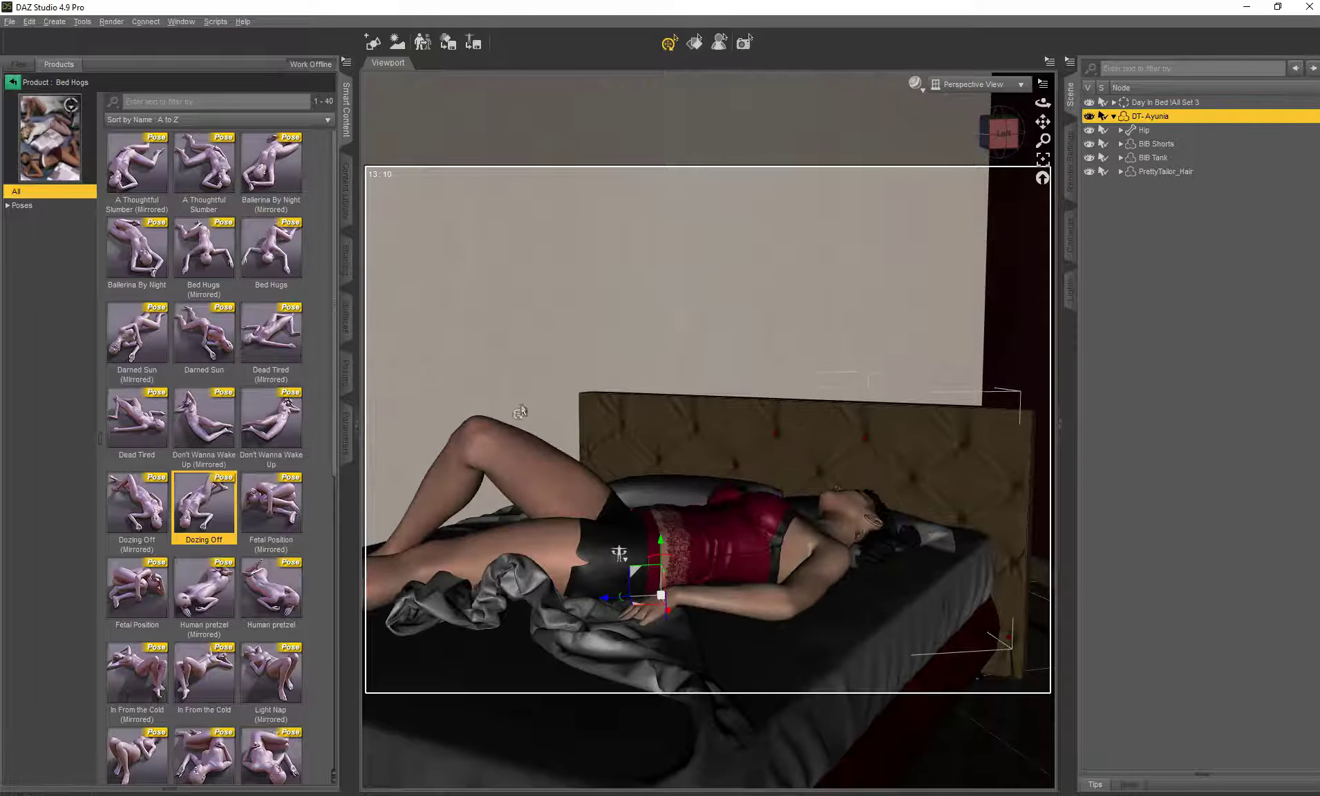
{"action": "left_click", "coordinate": [974, 84]}
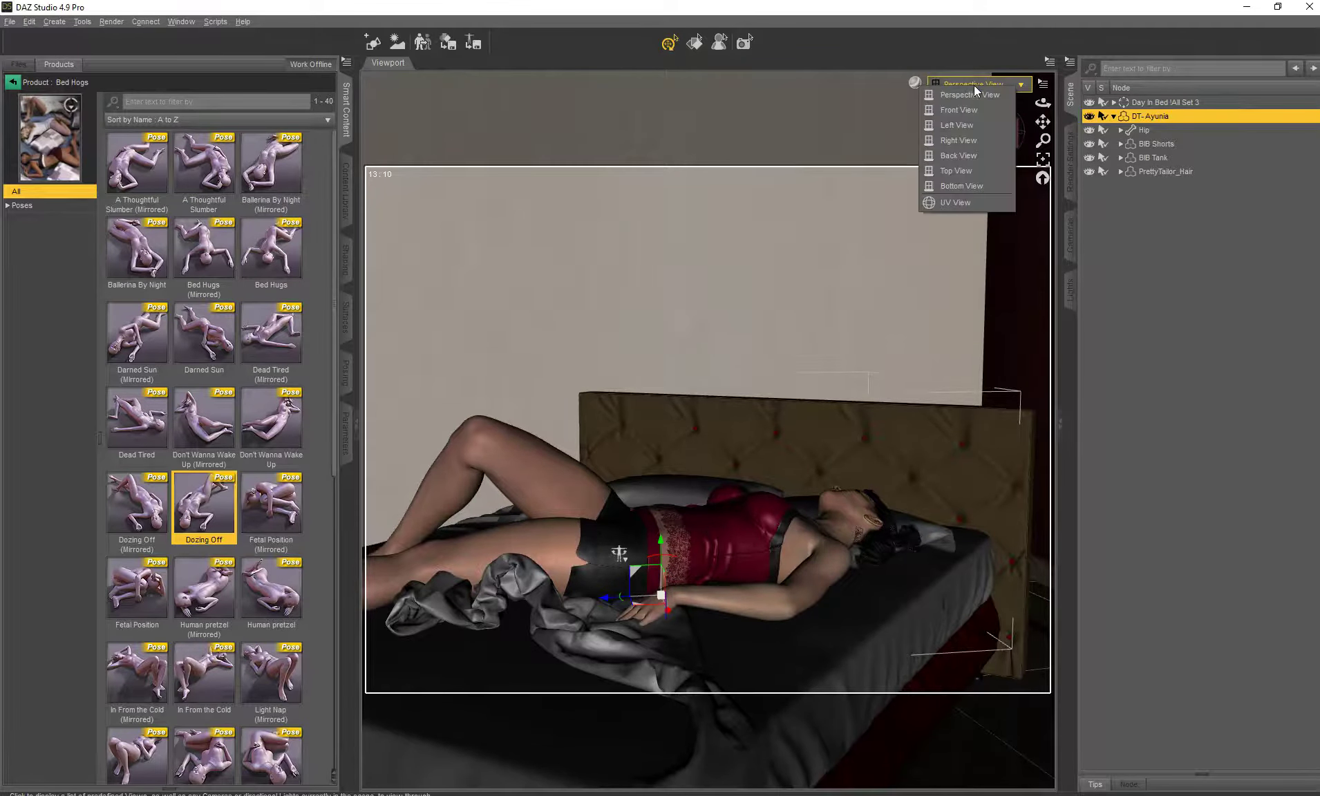
{"action": "left_click", "coordinate": [953, 170]}
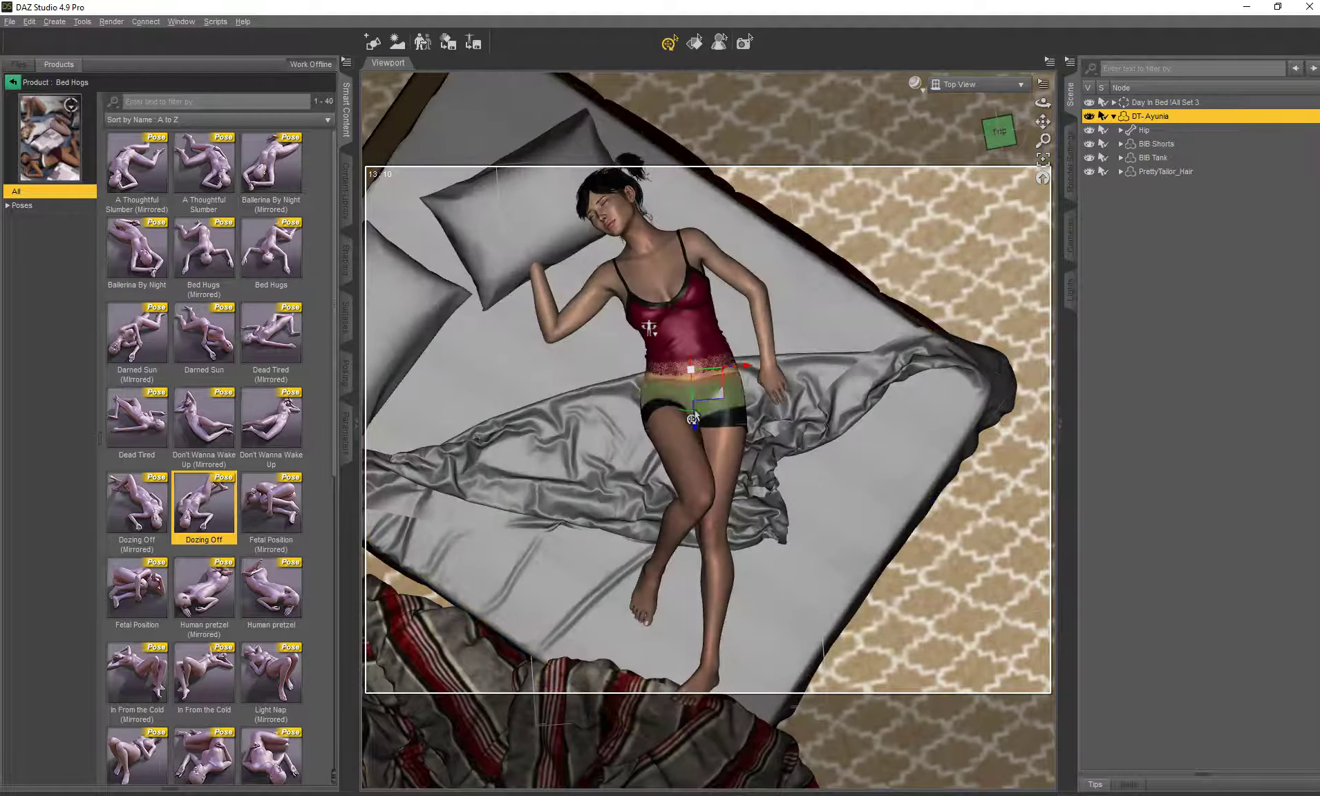
{"action": "left_click_drag", "start_coordinate": [698, 418], "coordinate": [707, 413]}
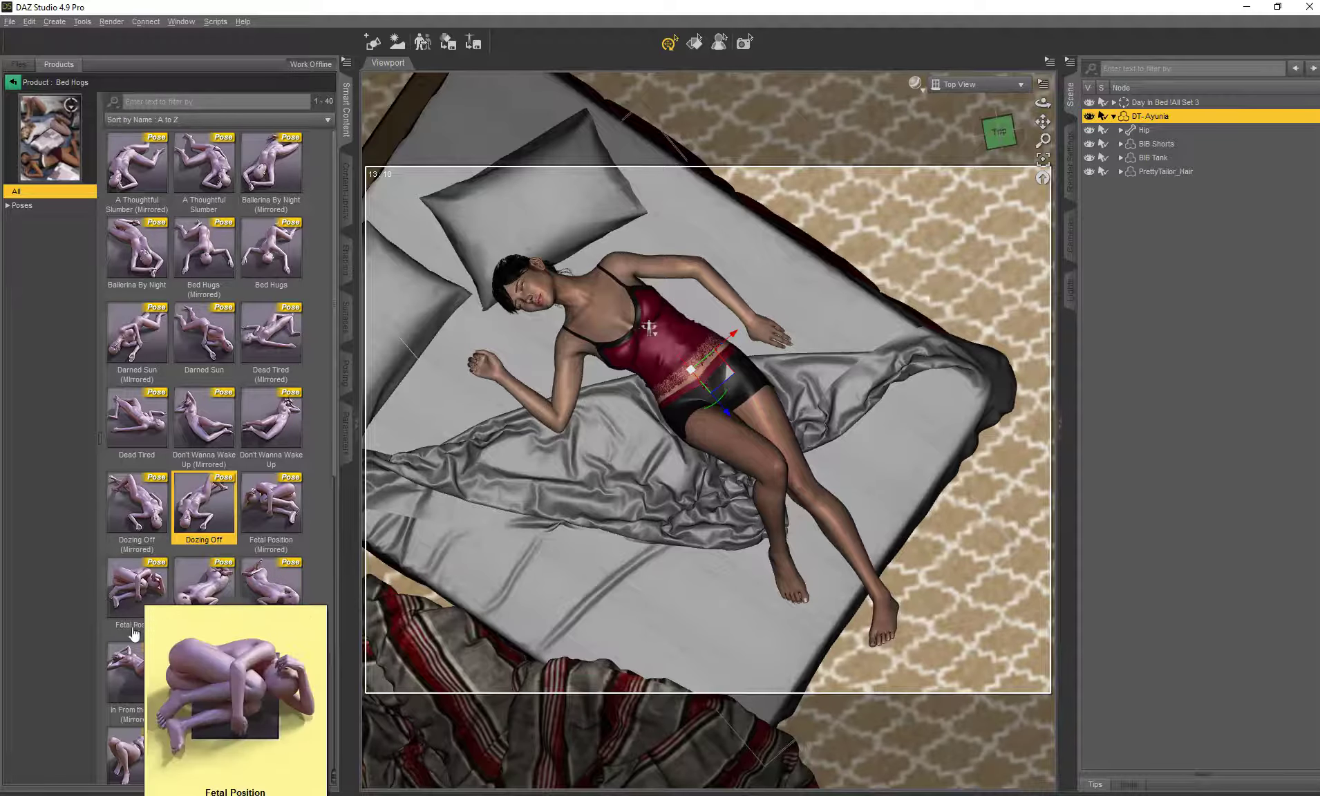
- Apply Fetal Position, inspect it by orbiting in Perspective View, then return to Top View
{"action": "double_click", "coordinate": [134, 593]}
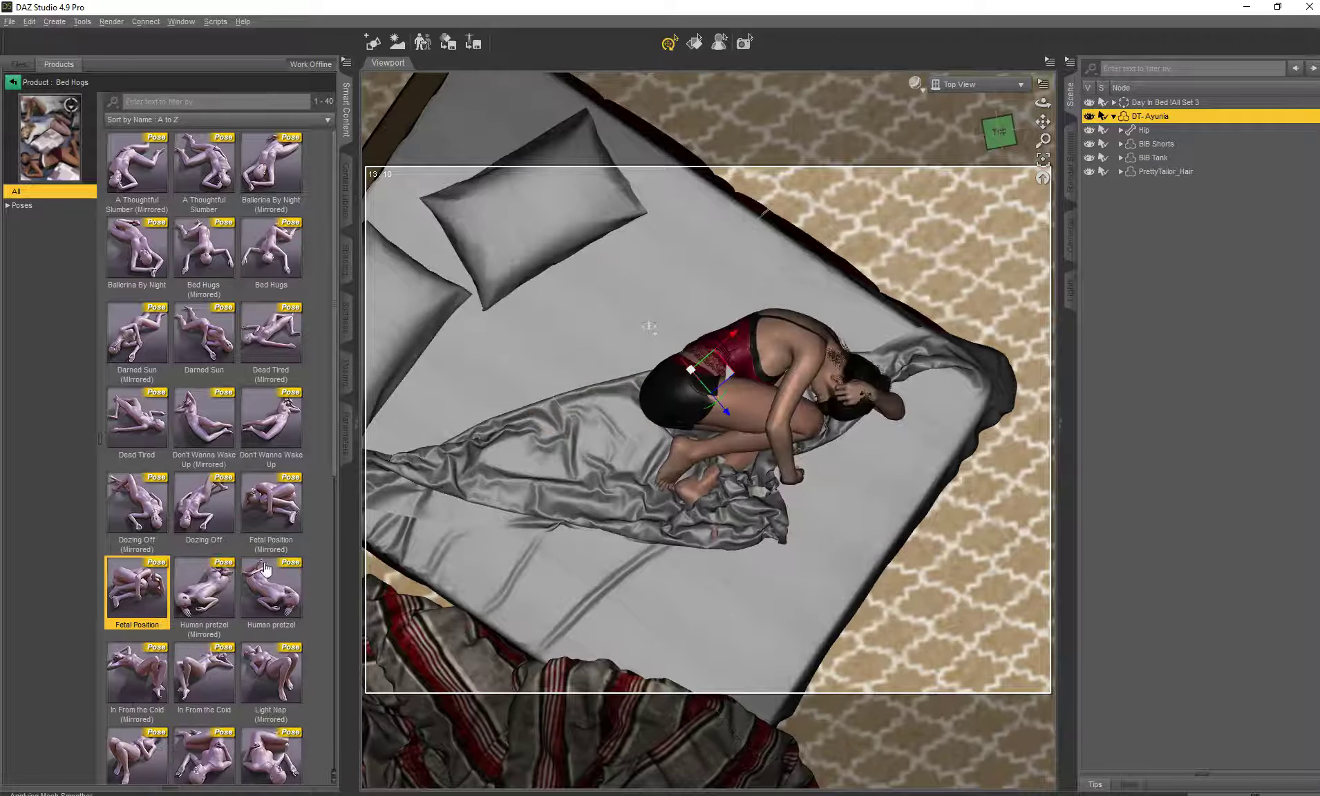
{"action": "left_click", "coordinate": [980, 86]}
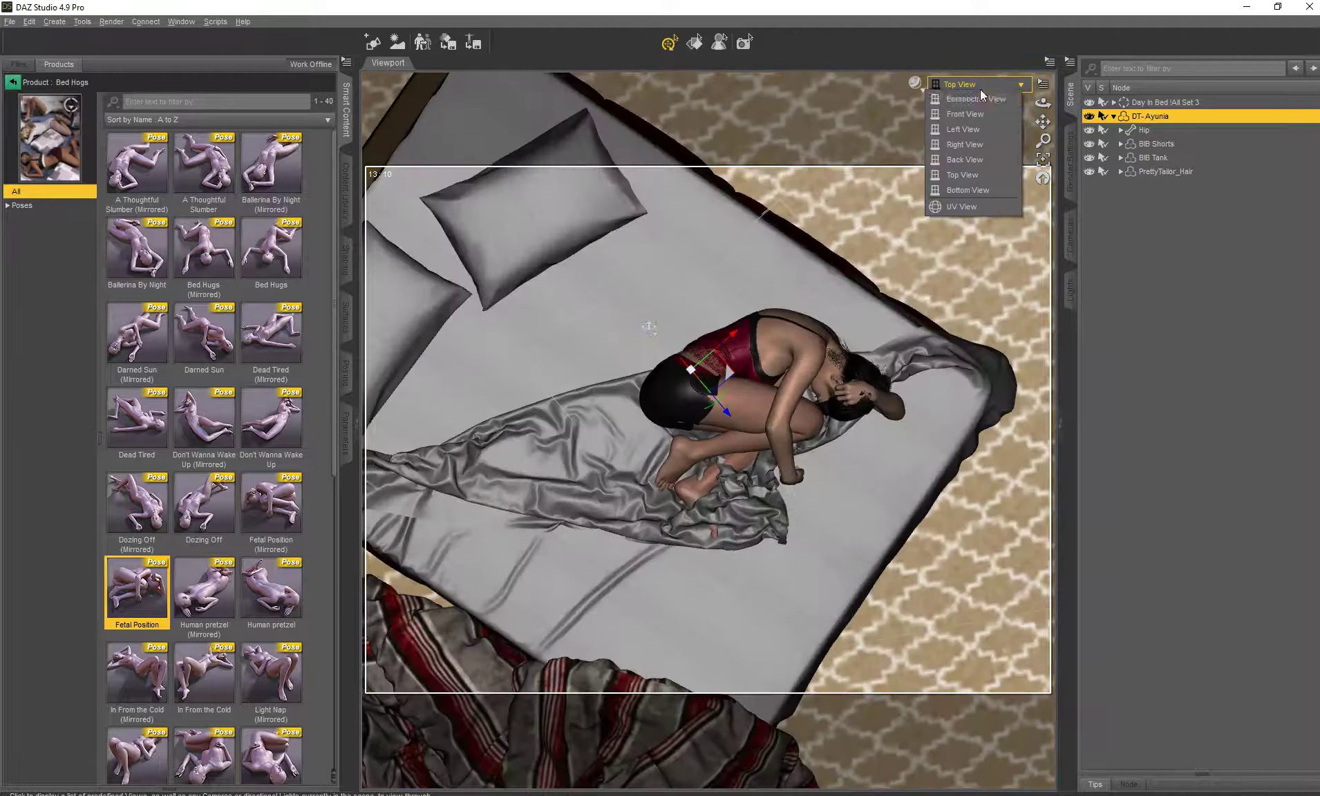
{"action": "left_click", "coordinate": [980, 99]}
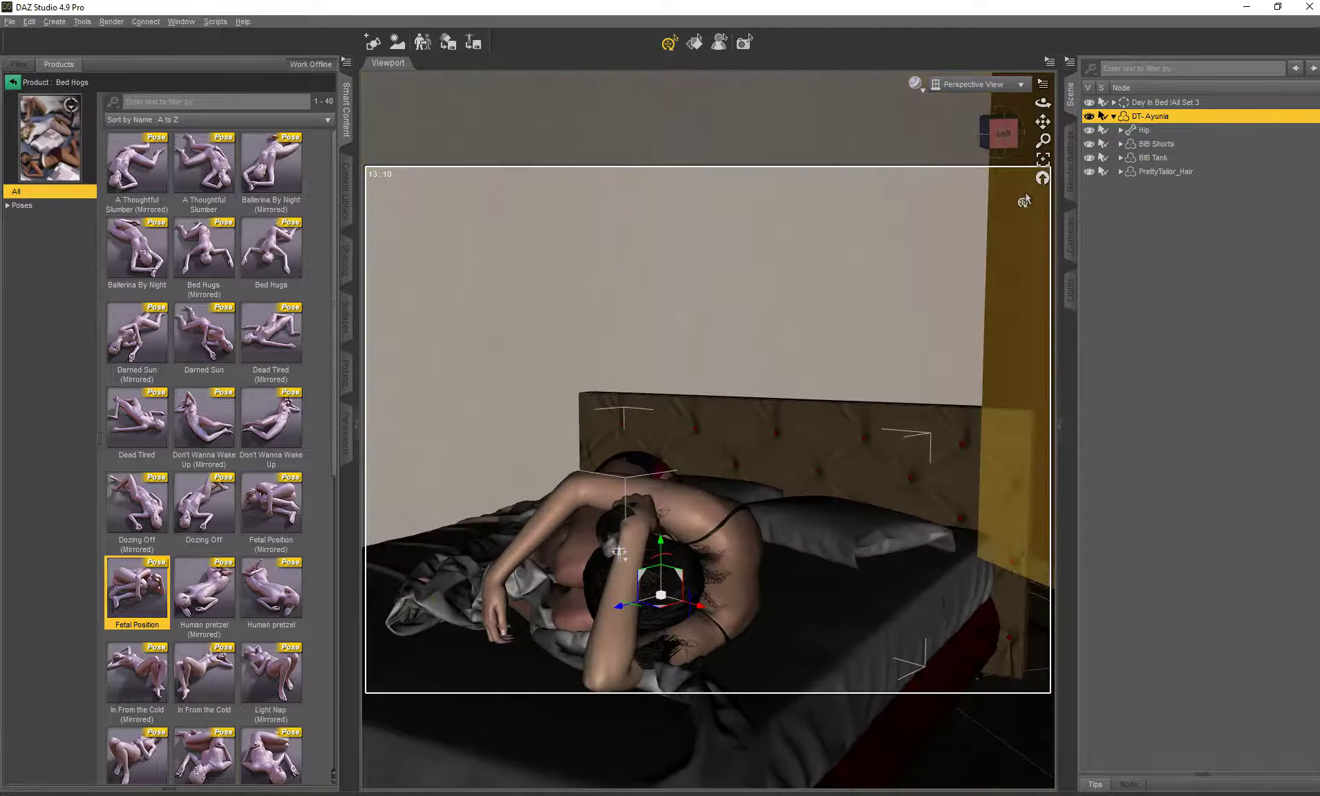
{"action": "left_click_drag", "start_coordinate": [1025, 201], "coordinate": [1024, 201]}
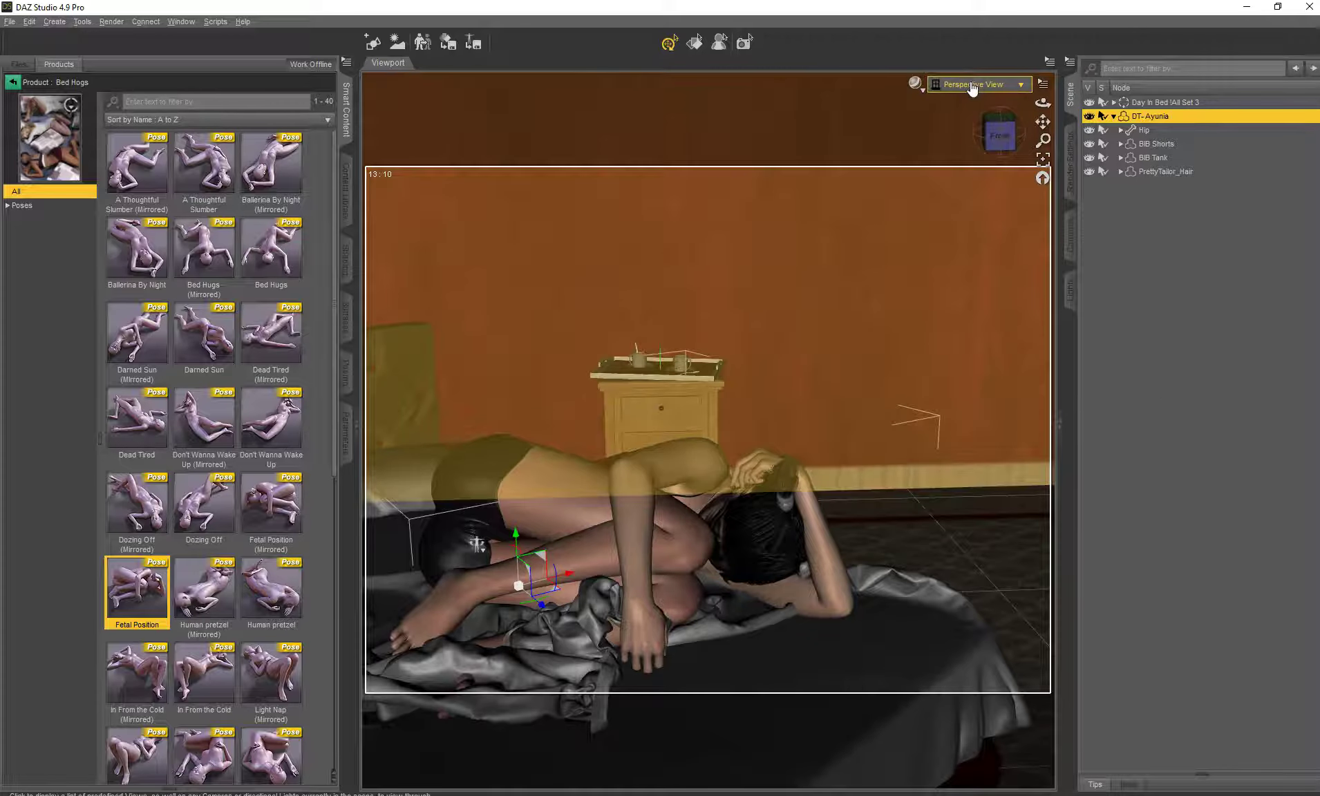
{"action": "left_click", "coordinate": [971, 85]}
{"action": "left_click", "coordinate": [953, 167]}
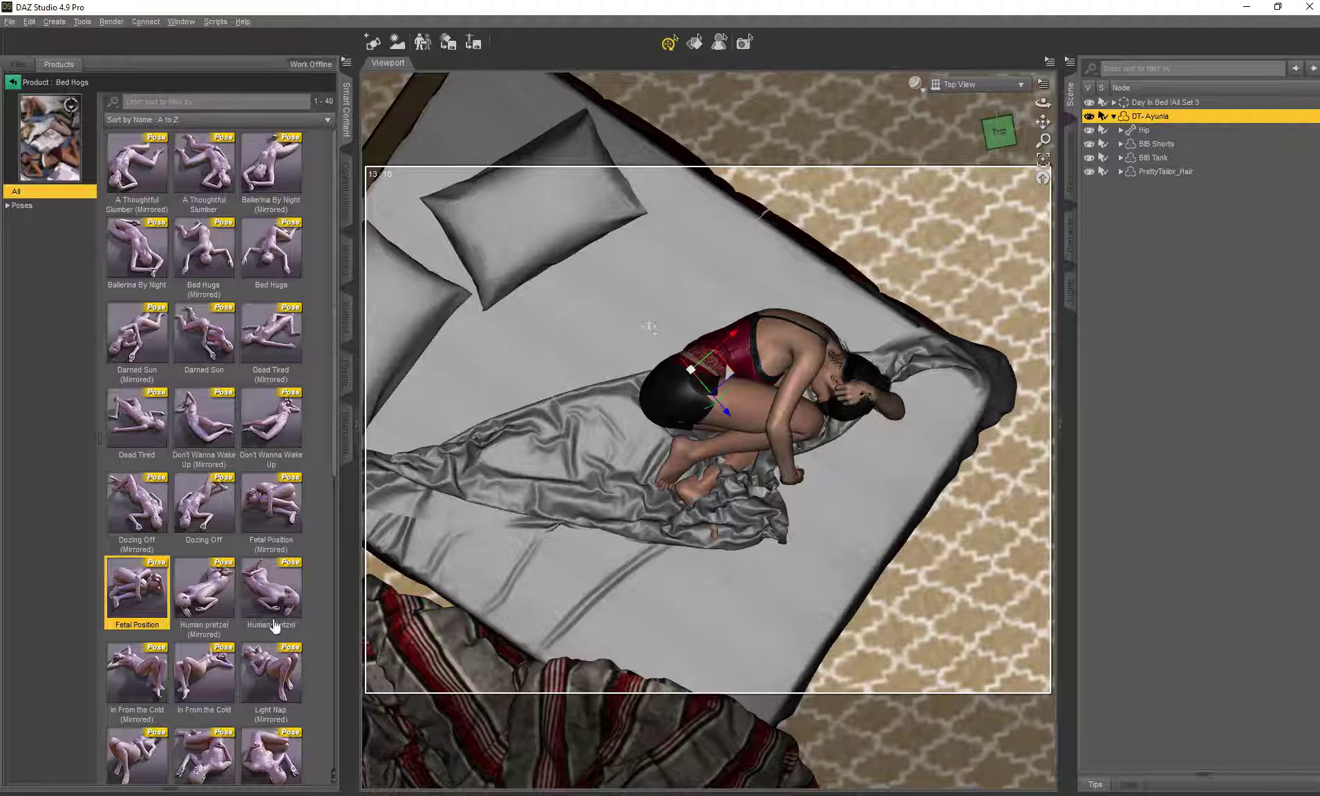
- Apply Human pretzel and turn the figure about 180° at the hip toward the pillows
{"action": "double_click", "coordinate": [276, 596]}
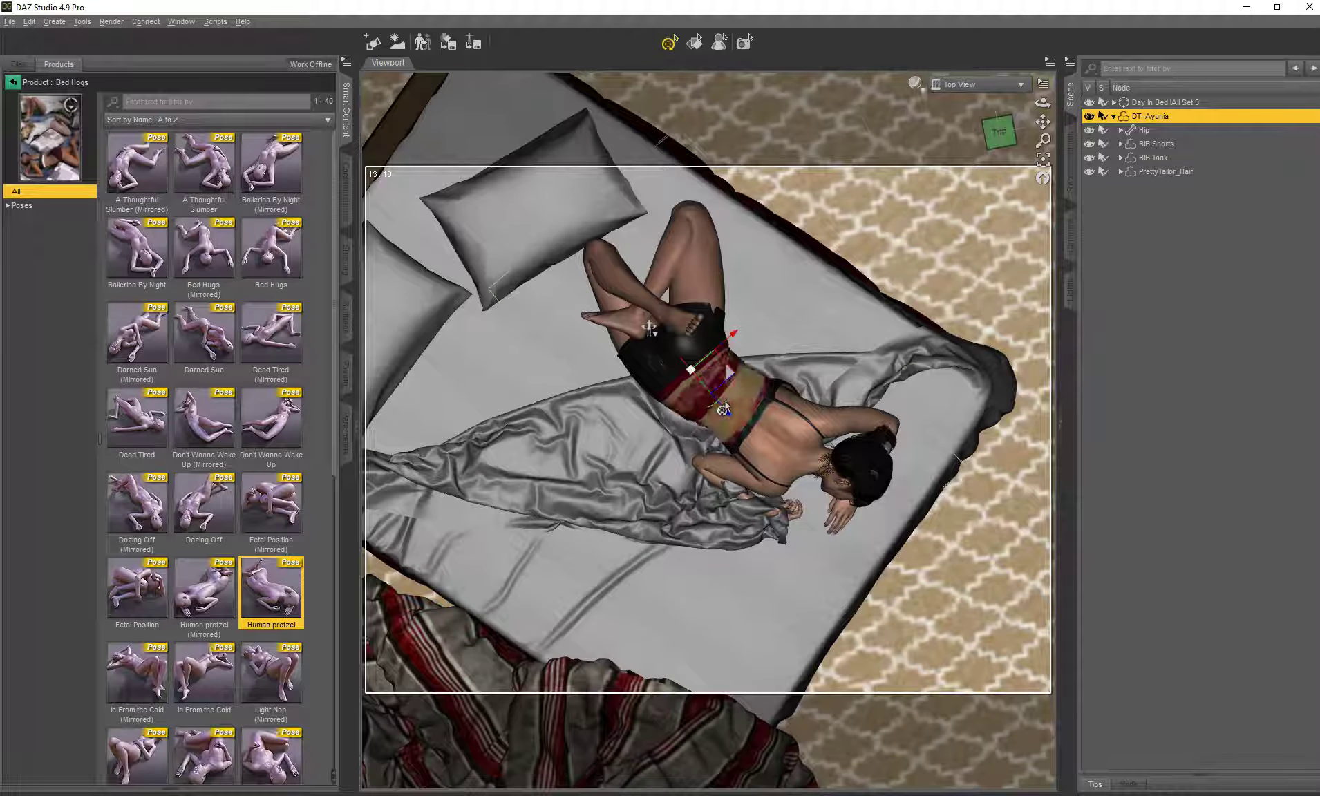
{"action": "left_click_drag", "start_coordinate": [719, 405], "coordinate": [680, 423]}
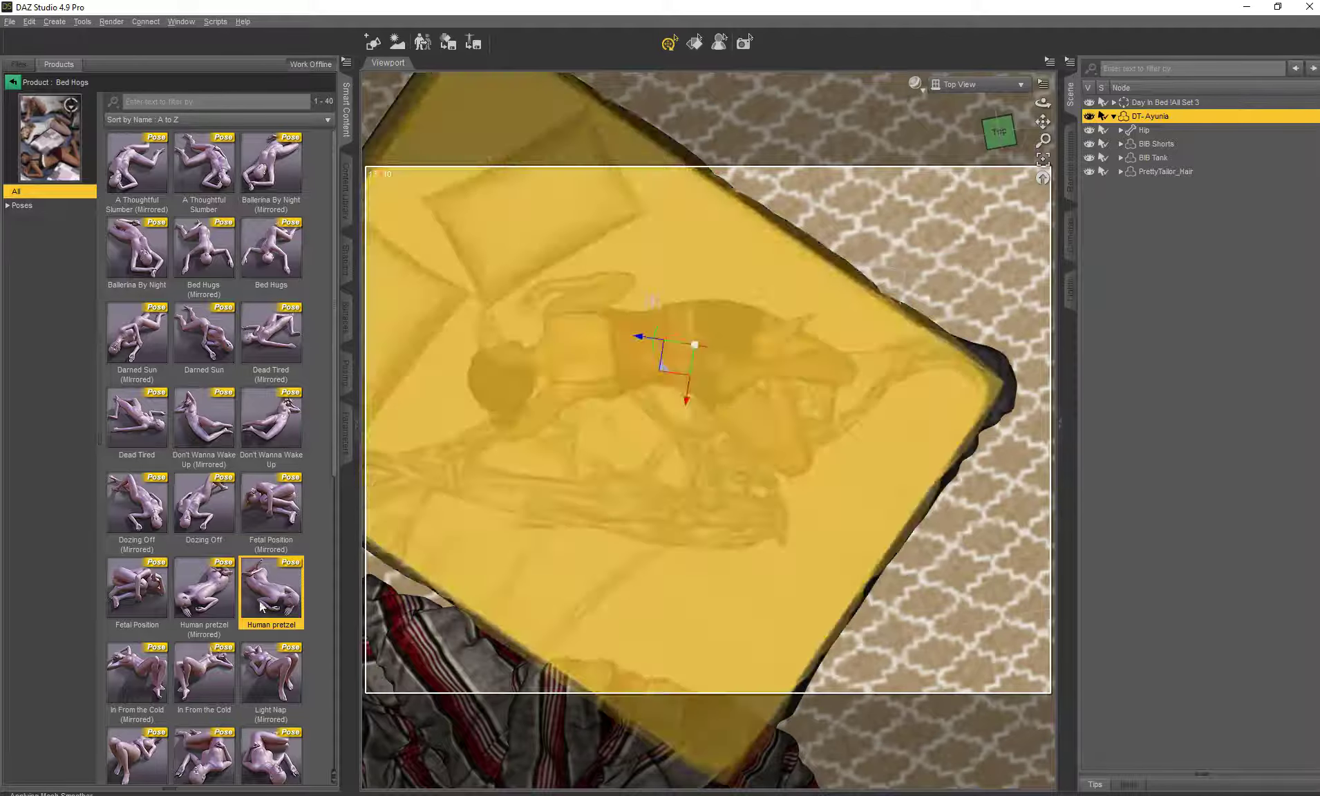
- Apply In From the Cold and turn the figure about 135° at the hip, head toward the right
{"action": "scroll", "coordinate": [187, 669], "scroll_direction": "down", "scroll_amount": 8}
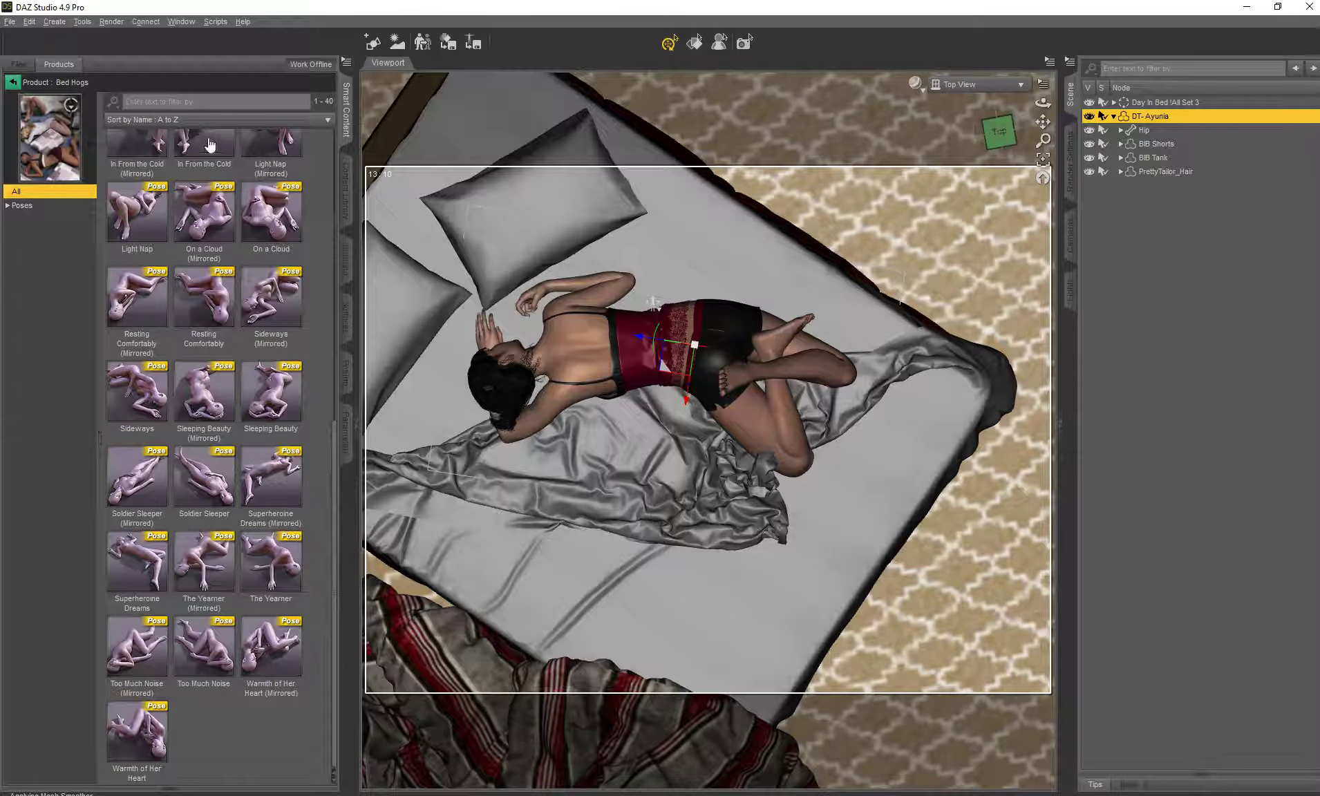
{"action": "double_click", "coordinate": [210, 144]}
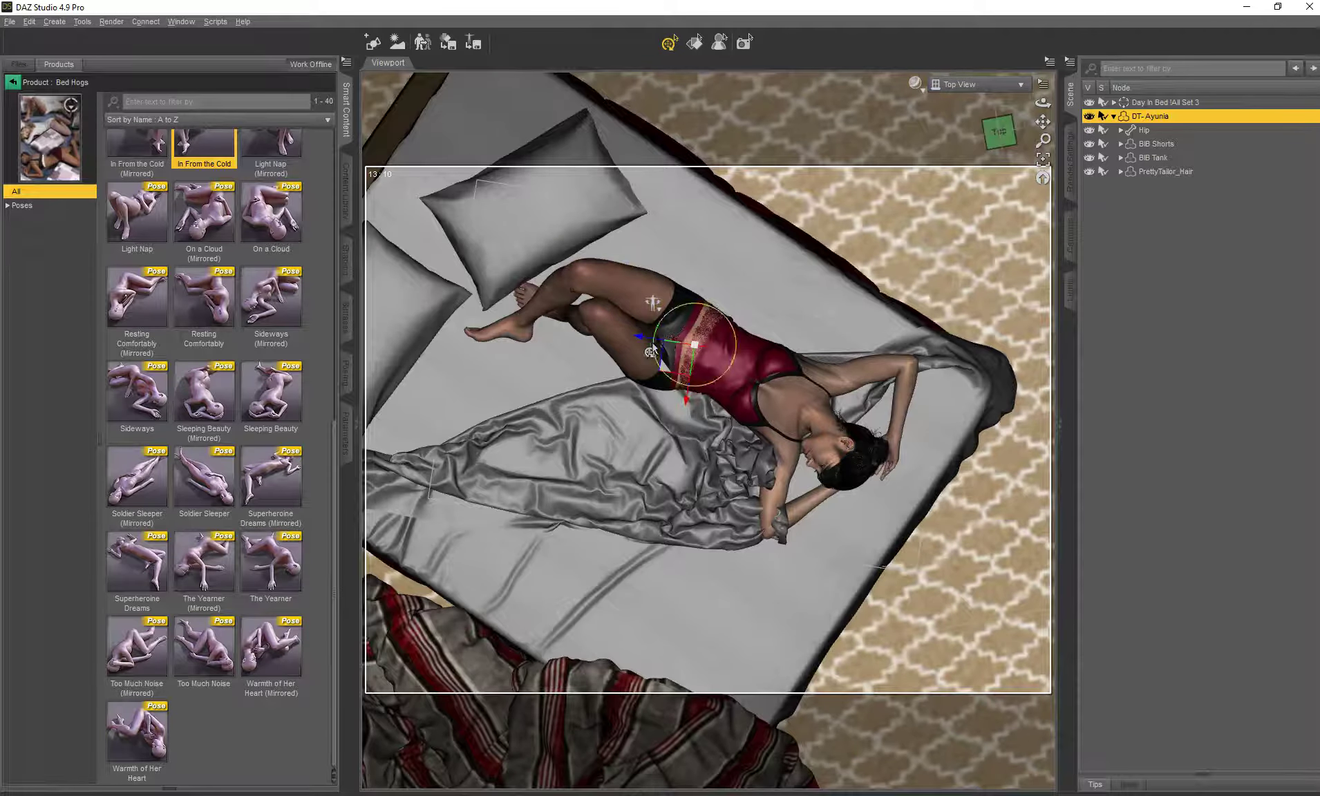
{"action": "mouse_move", "coordinate": [651, 352]}
{"action": "left_mouse_down"}
{"action": "mouse_move", "coordinate": [702, 330]}
{"action": "mouse_move", "coordinate": [663, 348]}
{"action": "left_mouse_up"}
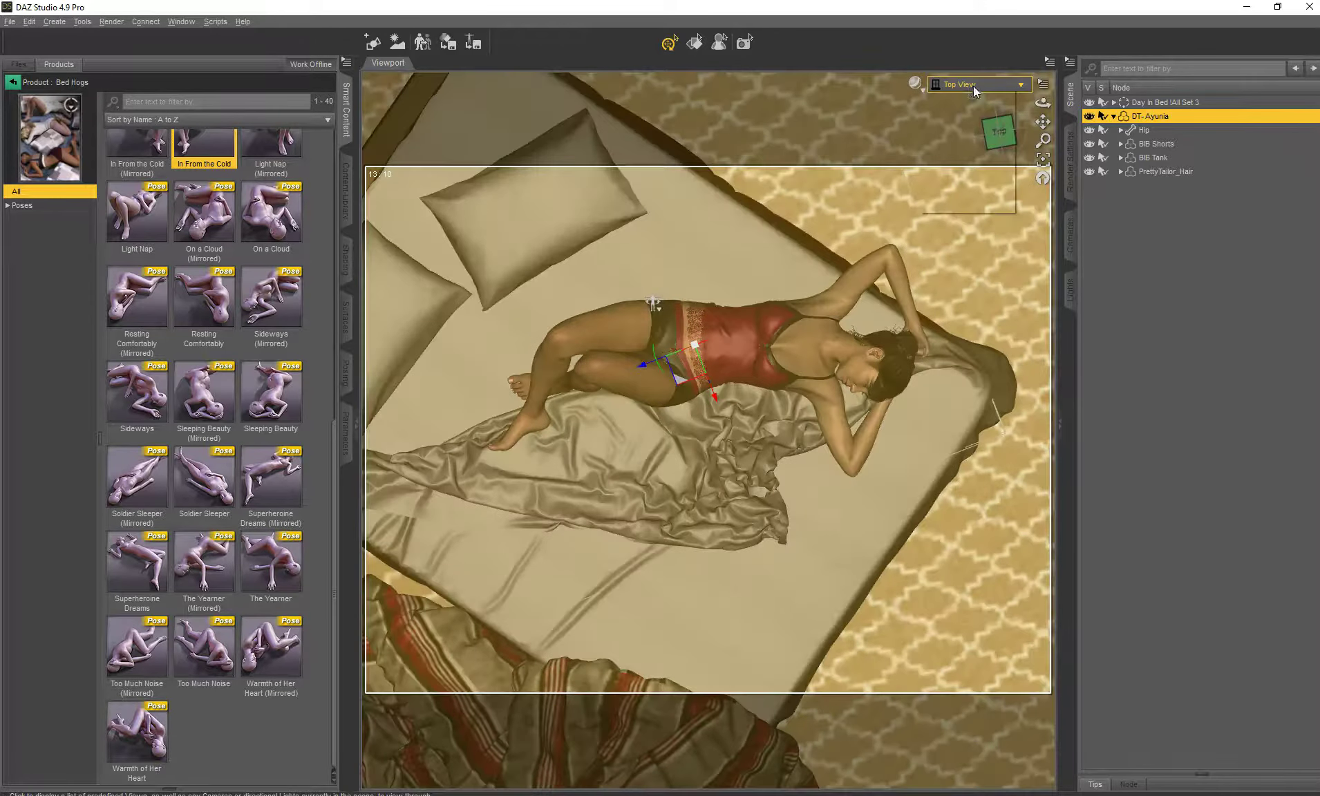
- Switch to Perspective View and apply the Light Nap pose
{"action": "left_click", "coordinate": [974, 85]}
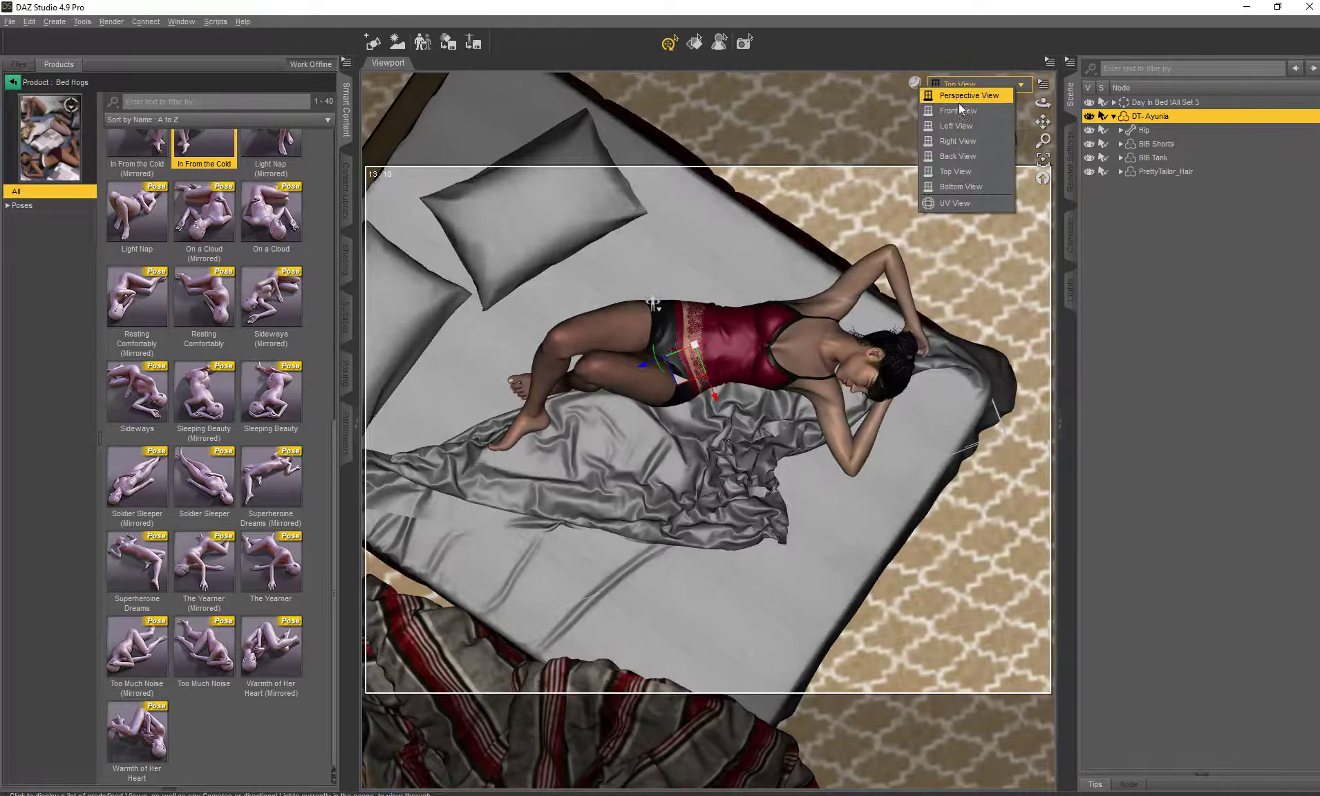
{"action": "left_click", "coordinate": [957, 176]}
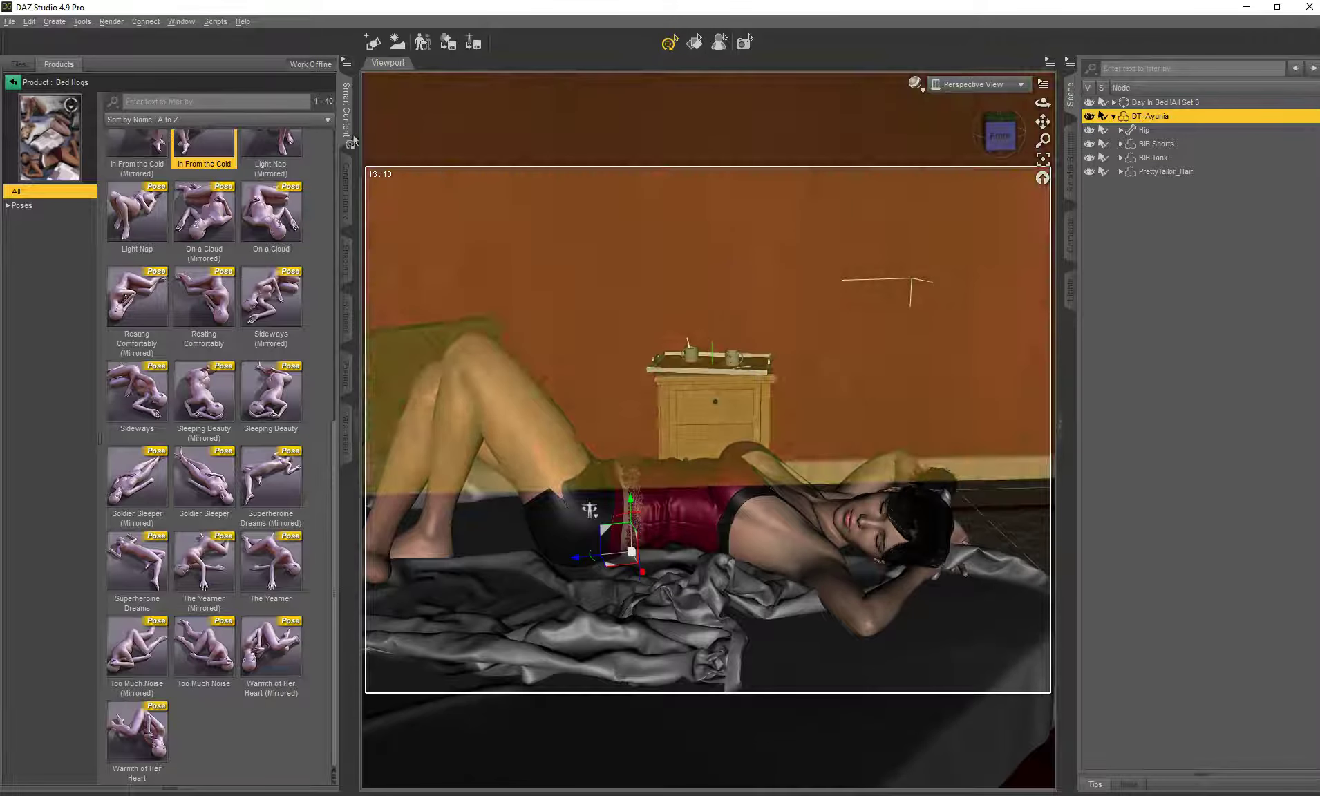
{"action": "left_click", "coordinate": [142, 219]}
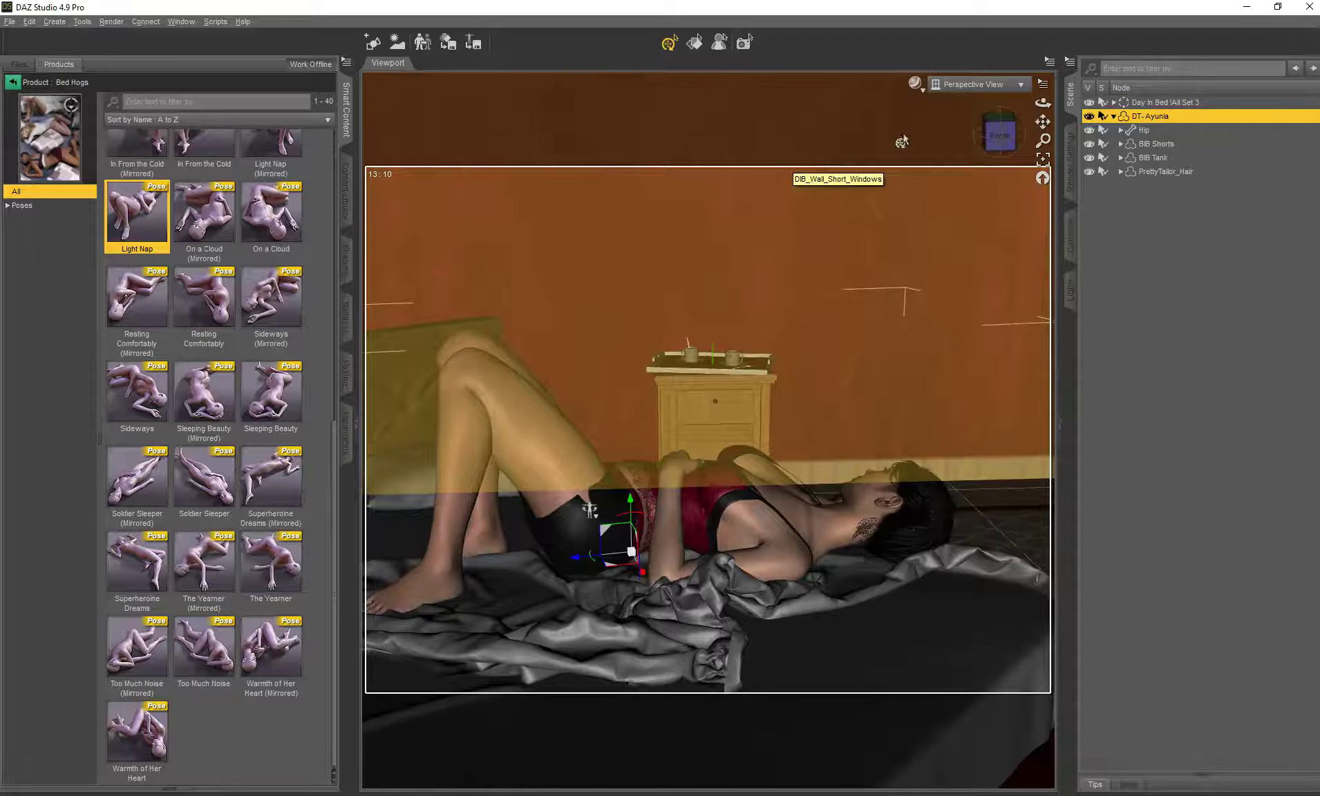
- Try On a Cloud, its mirror, and Resting Comfortably's mirror, settling on Resting Comfortably
{"action": "double_click", "coordinate": [280, 223]}
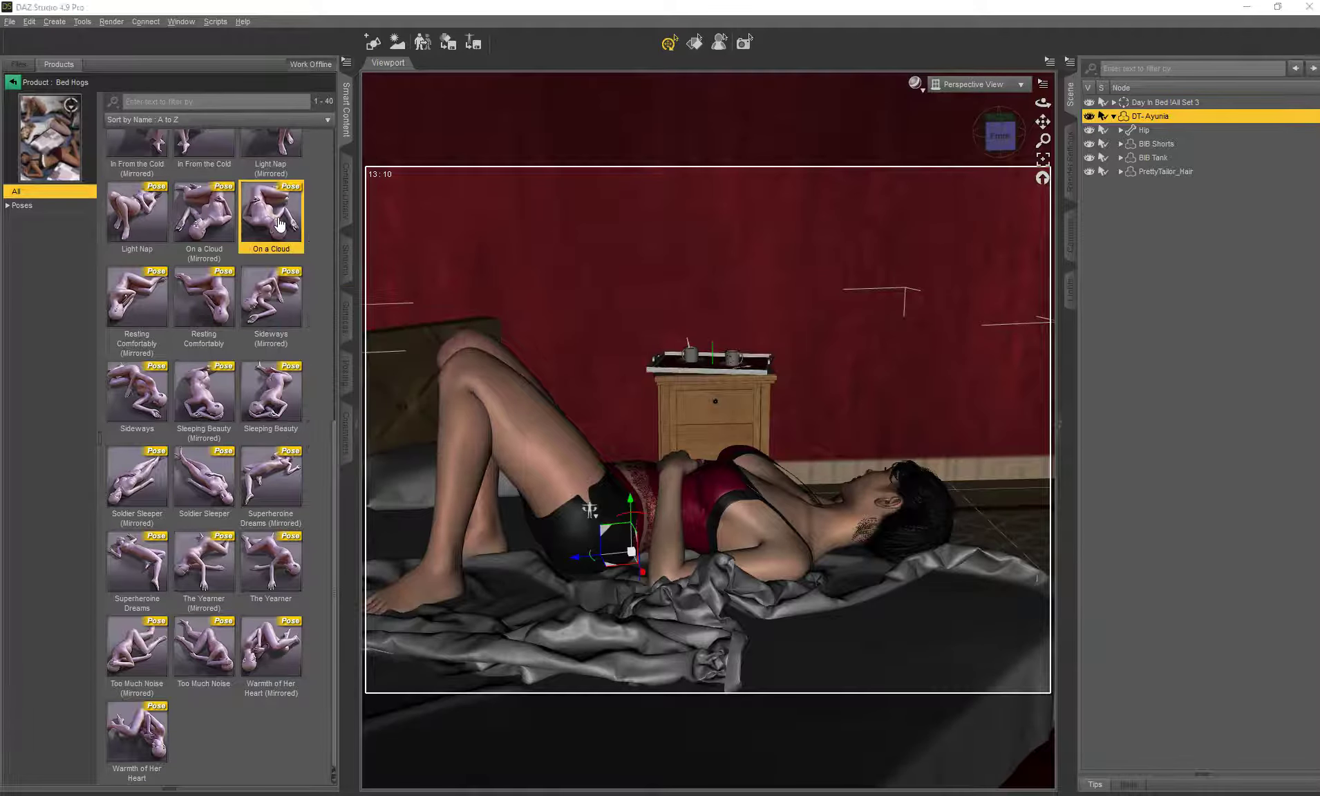
{"action": "double_click", "coordinate": [205, 219]}
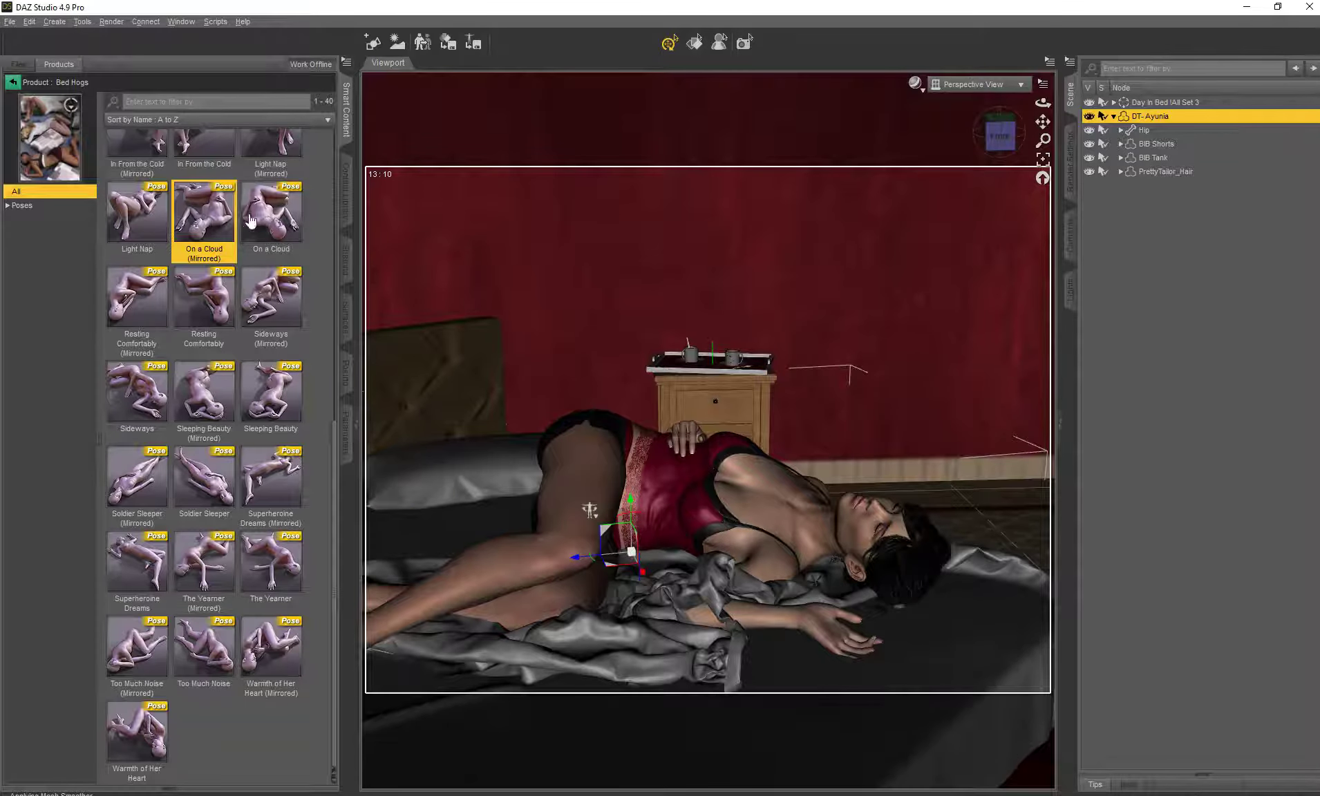
{"action": "mouse_move", "coordinate": [217, 220]}
{"action": "double_click", "coordinate": [205, 298]}
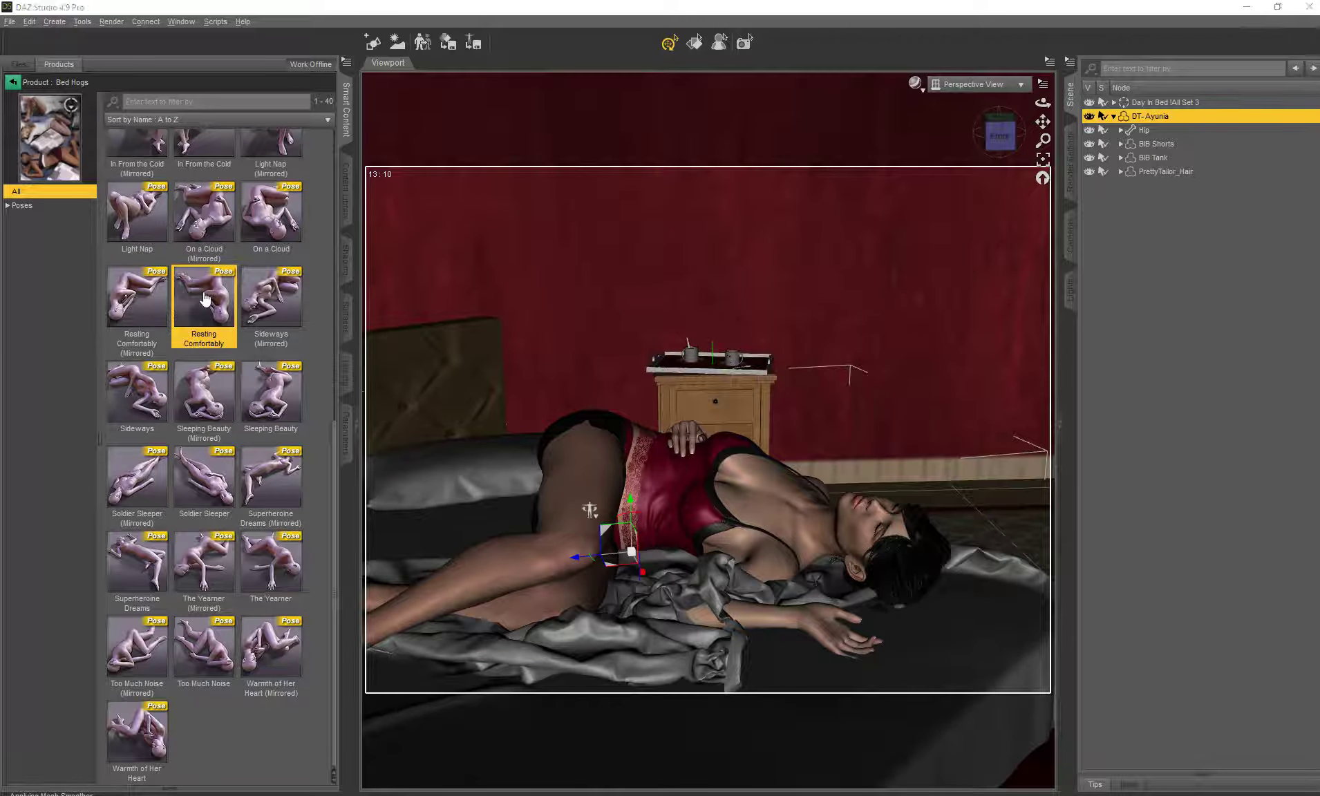
{"action": "double_click", "coordinate": [142, 306]}
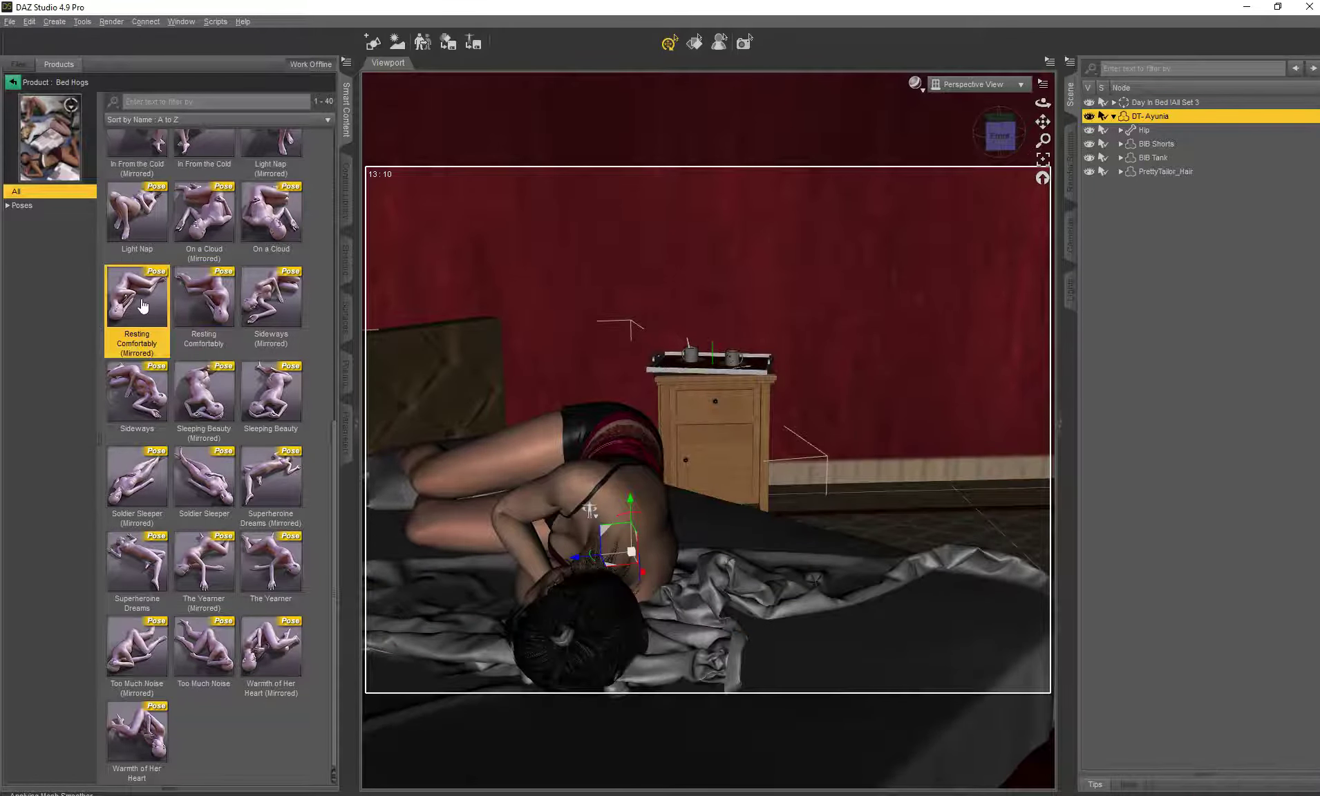
{"action": "double_click", "coordinate": [199, 302]}
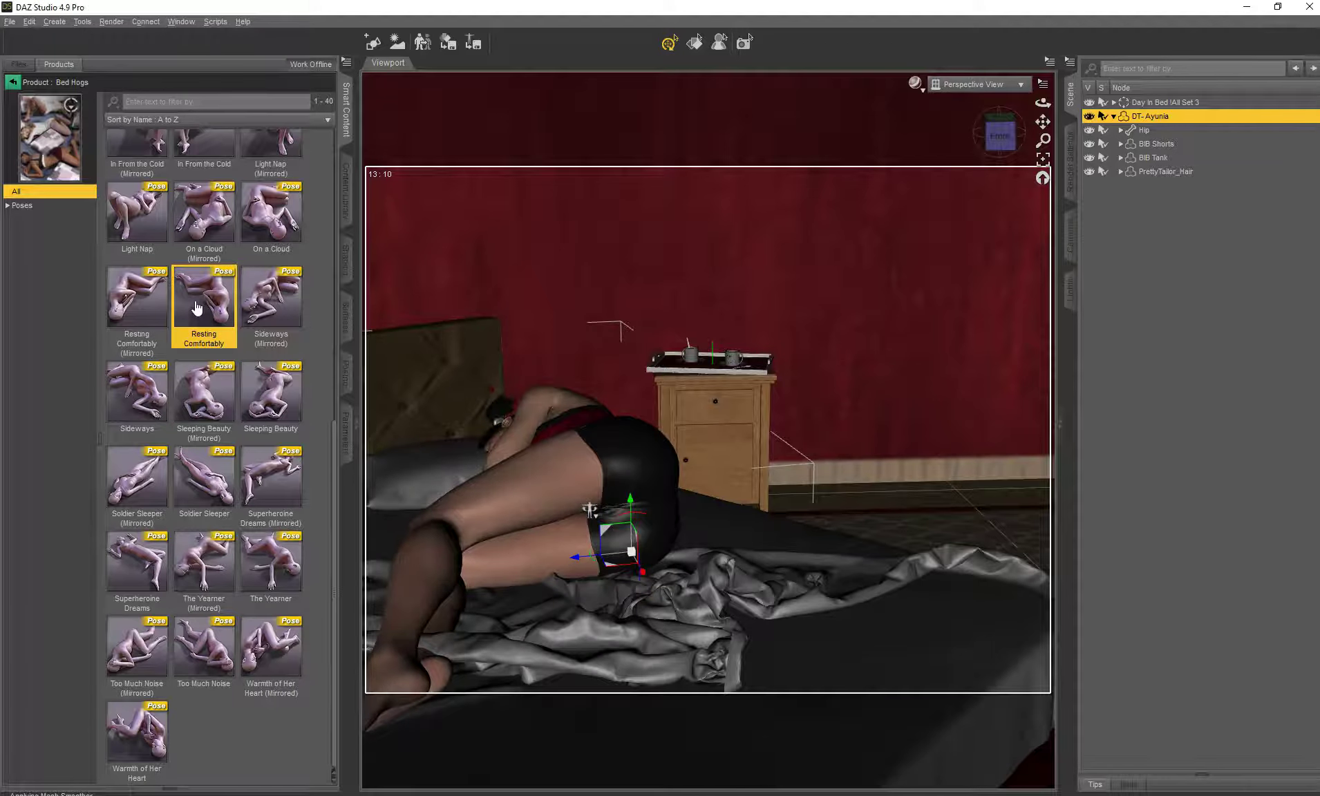
- In Top View, turn the figure about 88° at the hip
{"action": "left_click", "coordinate": [975, 85]}
{"action": "left_click", "coordinate": [966, 166]}
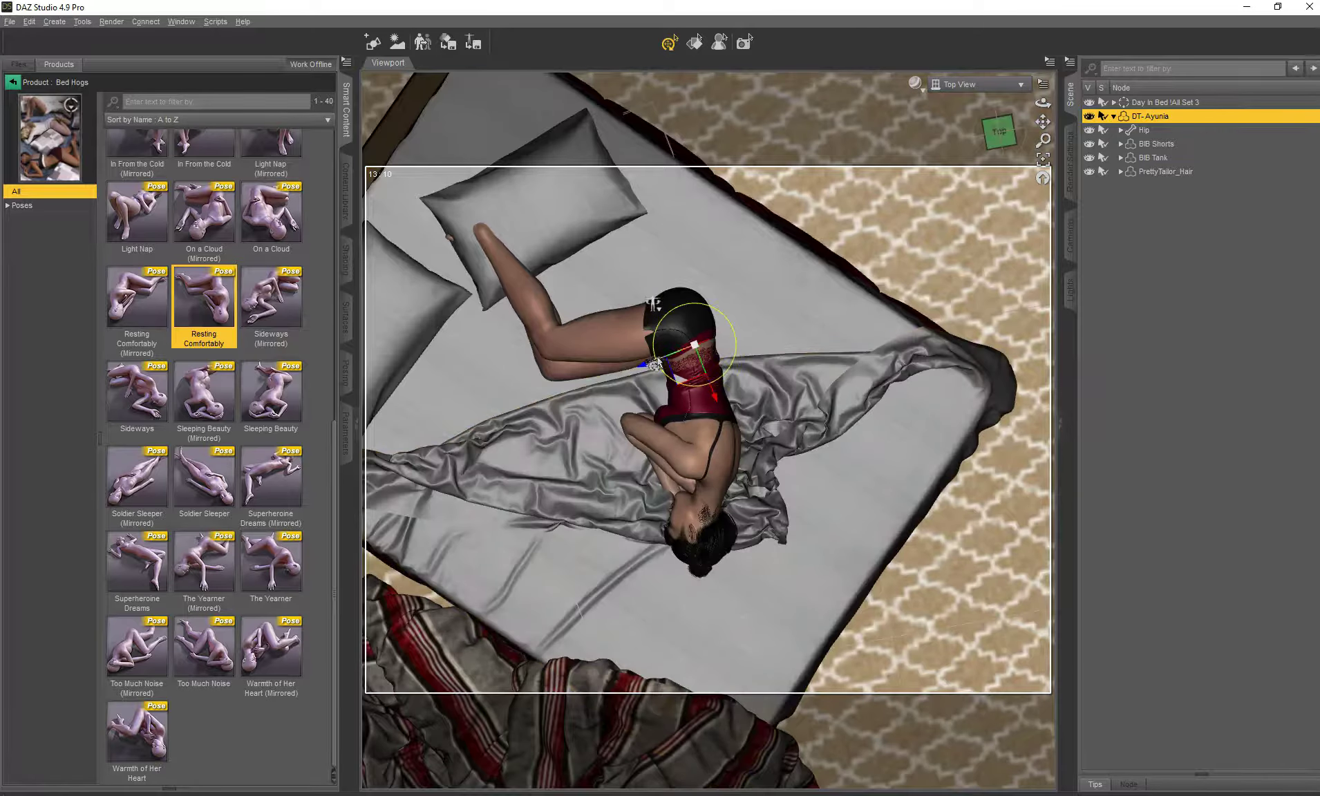
{"action": "left_click_drag", "start_coordinate": [654, 365], "coordinate": [688, 389]}
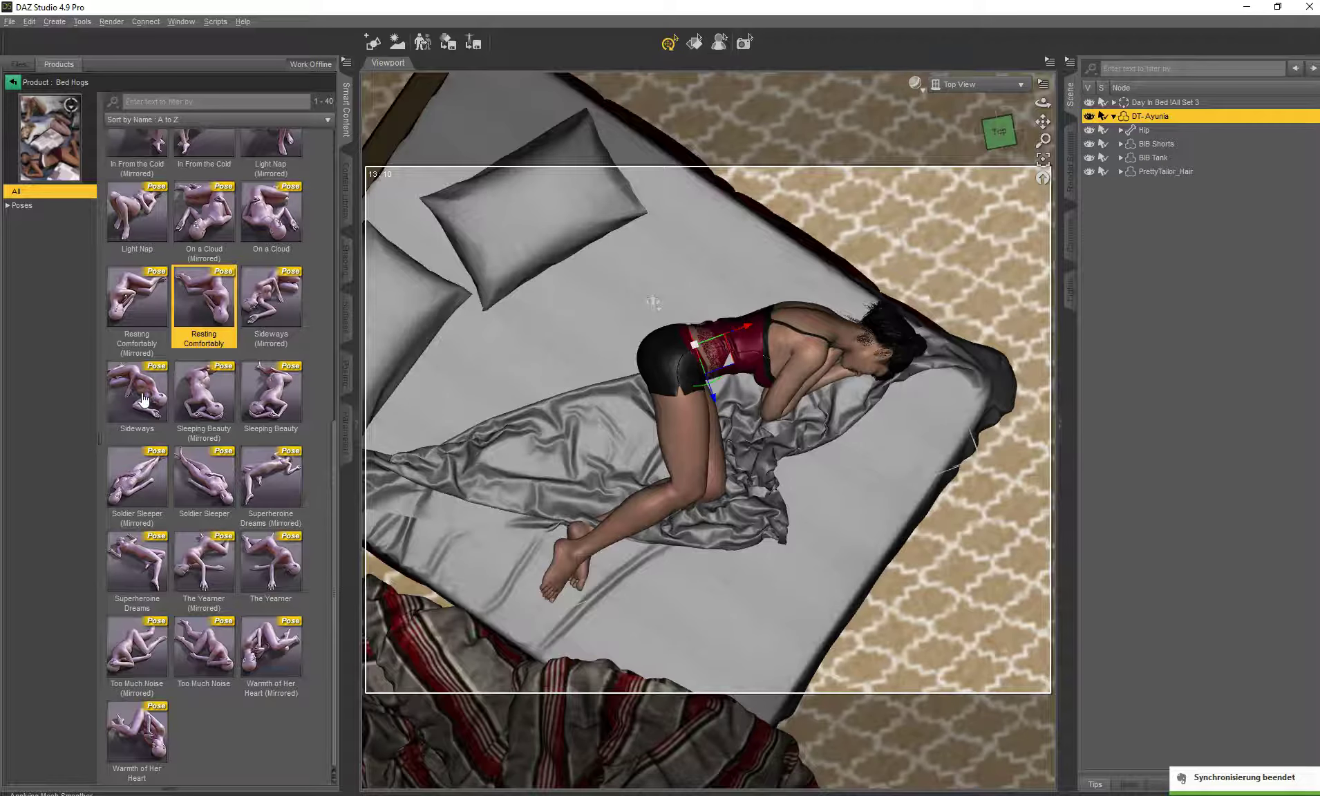
- Apply the Sideways pose and return to Perspective View
{"action": "double_click", "coordinate": [141, 400]}
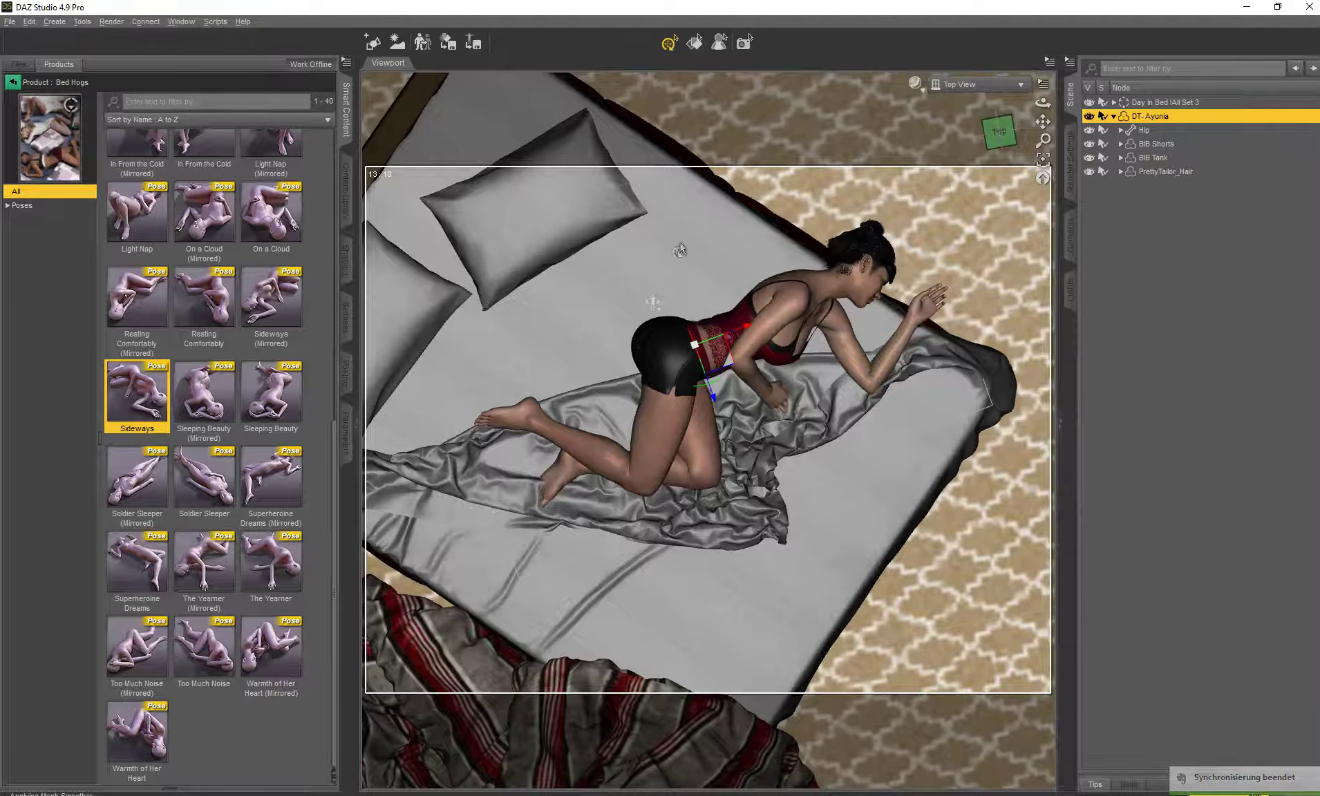
{"action": "left_click", "coordinate": [982, 85]}
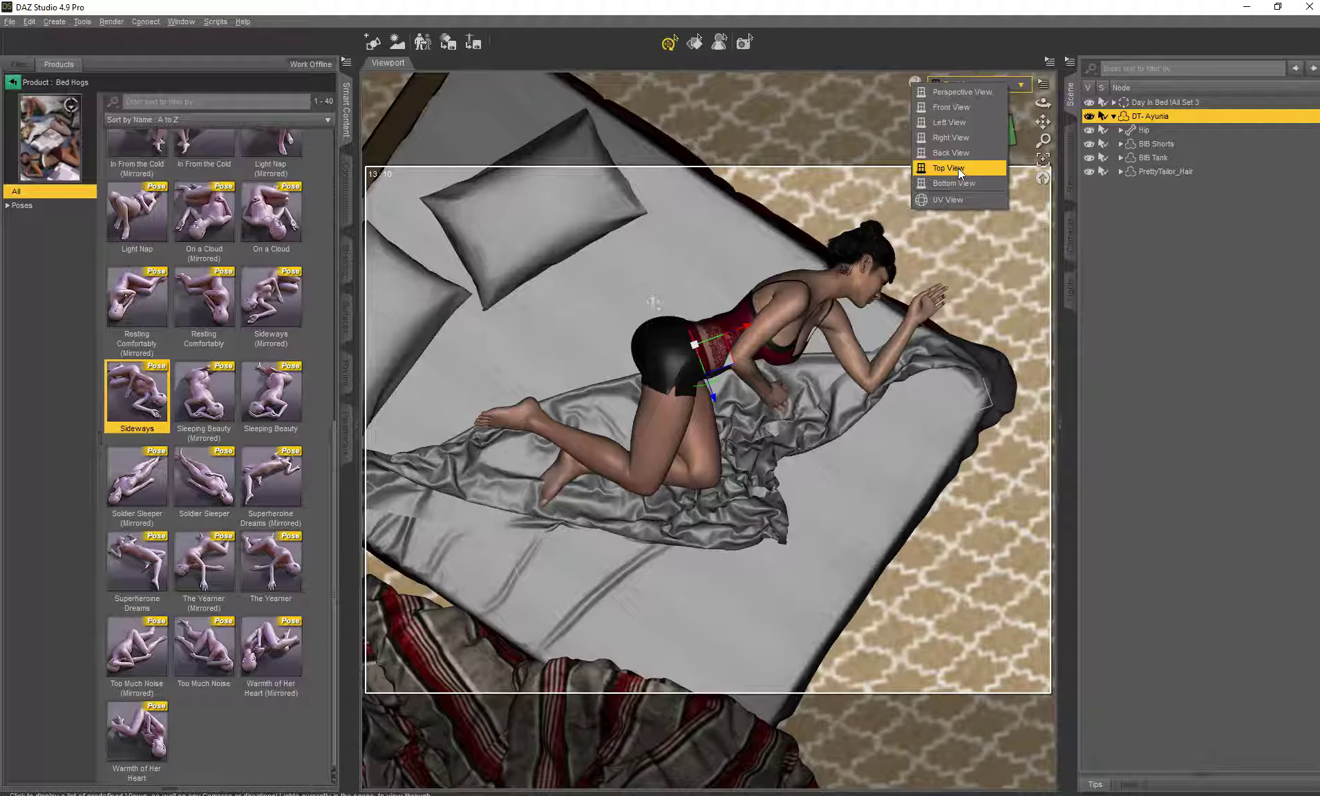
{"action": "left_click", "coordinate": [957, 92]}
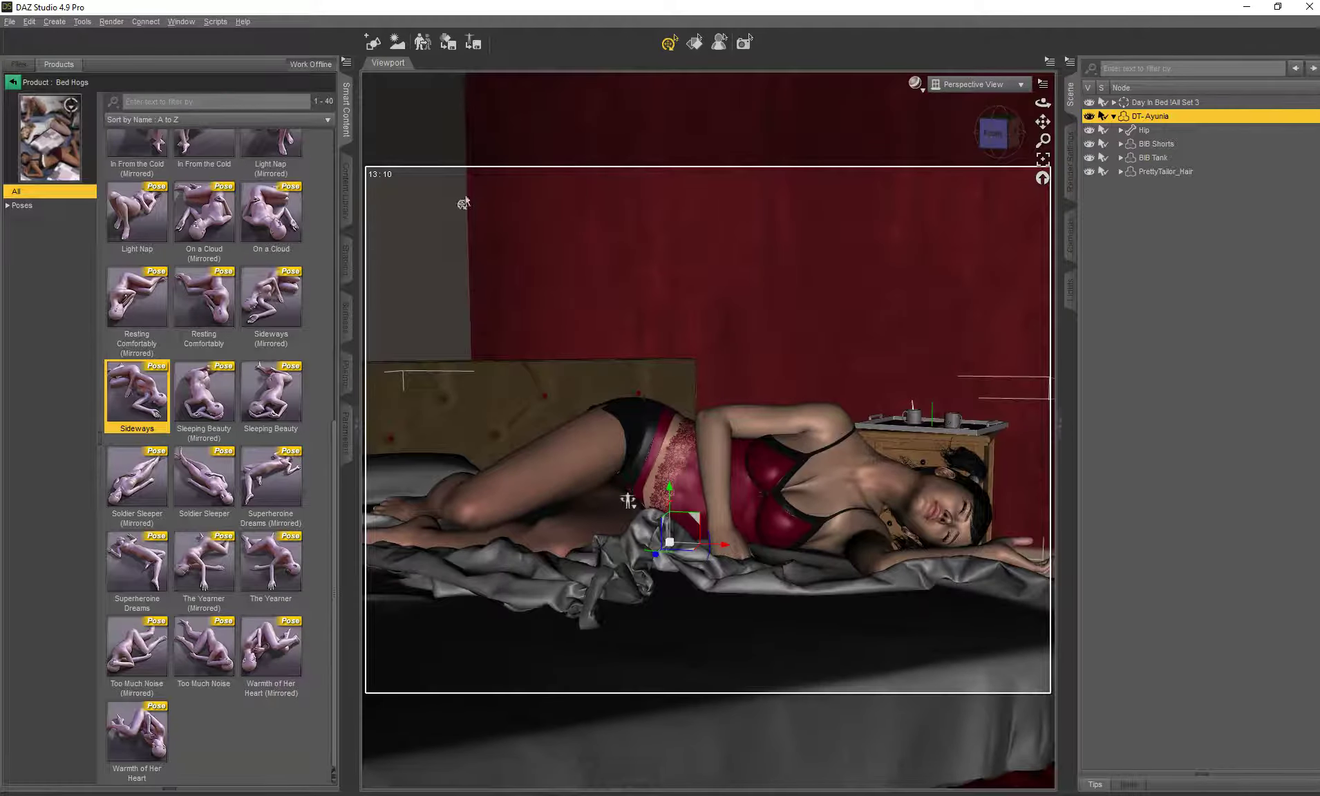
- Apply Sleeping Beauty, turn her around on the bed, and preview in NVIDIA Iray draw style
{"action": "double_click", "coordinate": [264, 396]}
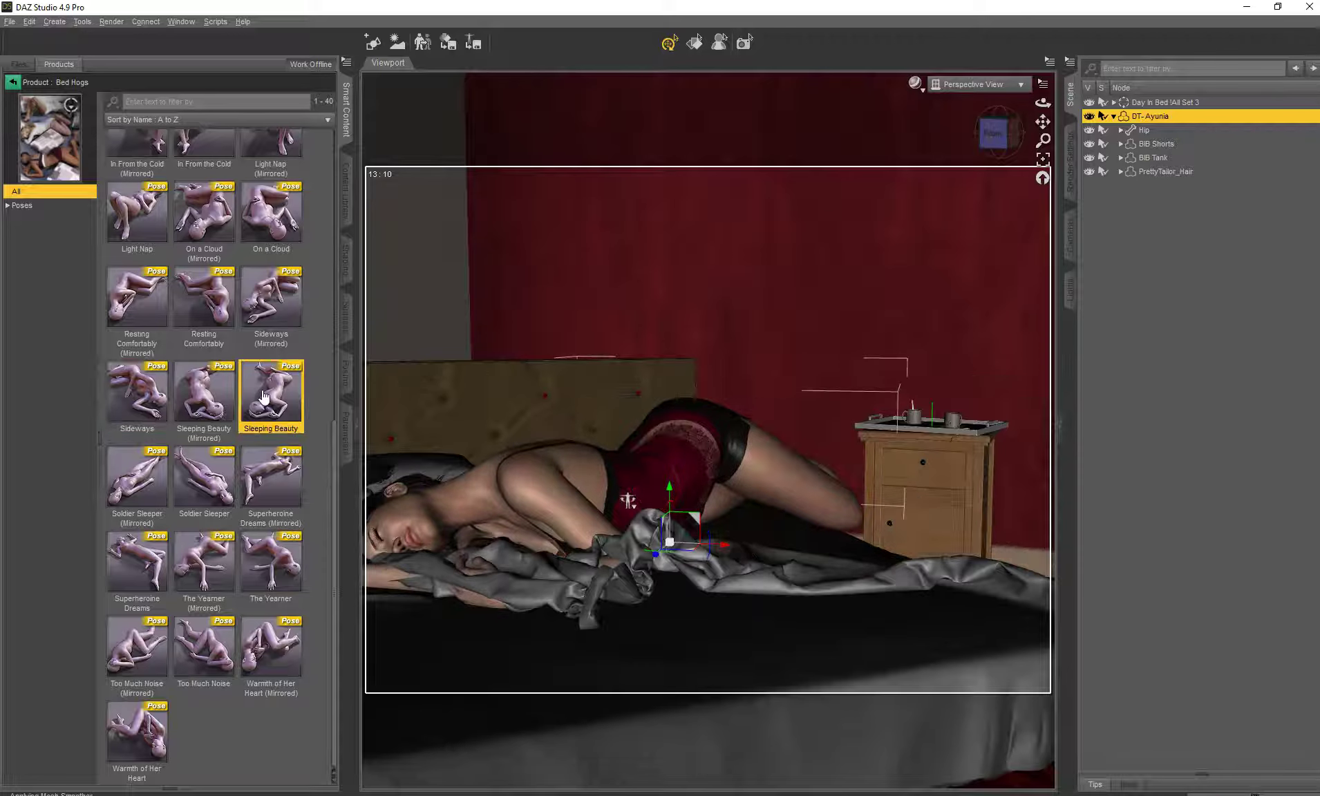
{"action": "mouse_move", "coordinate": [284, 365]}
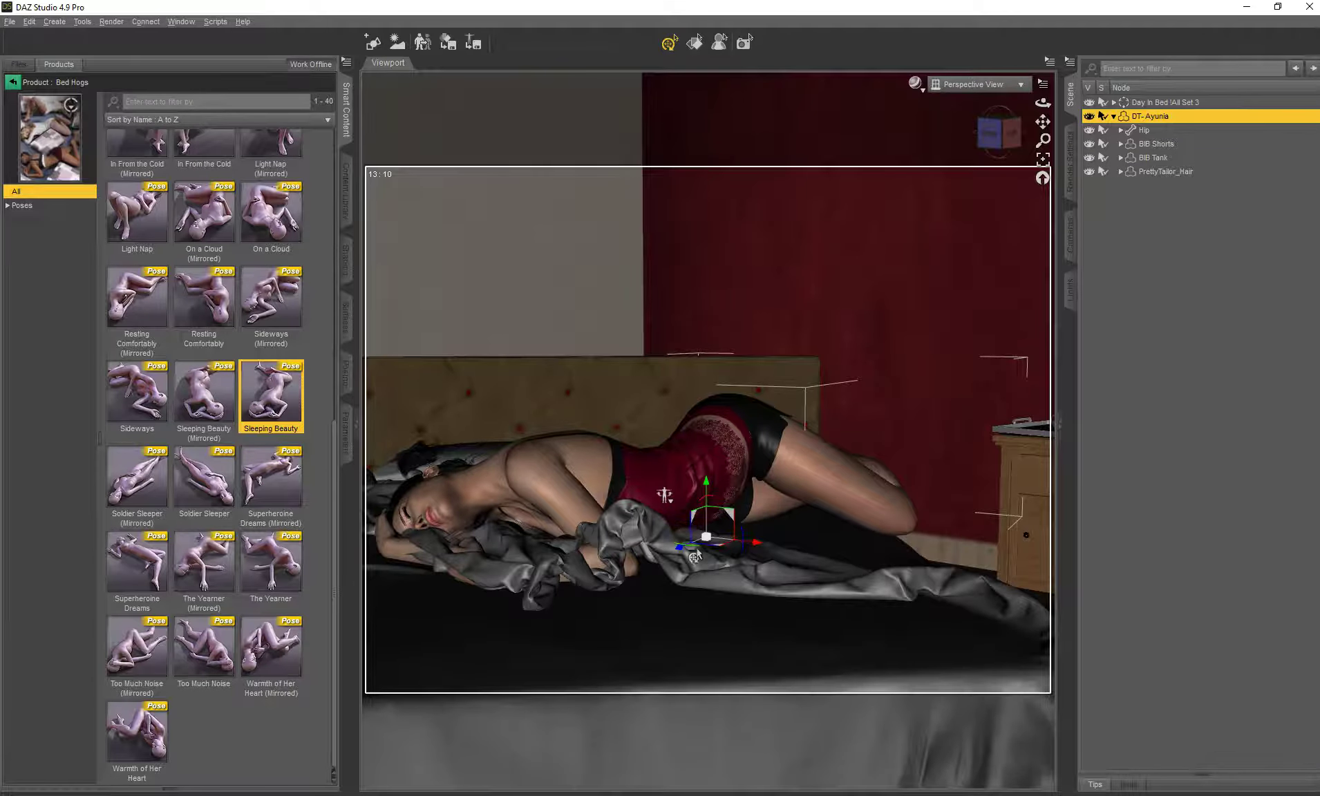
{"action": "left_click_drag", "start_coordinate": [692, 553], "coordinate": [673, 557]}
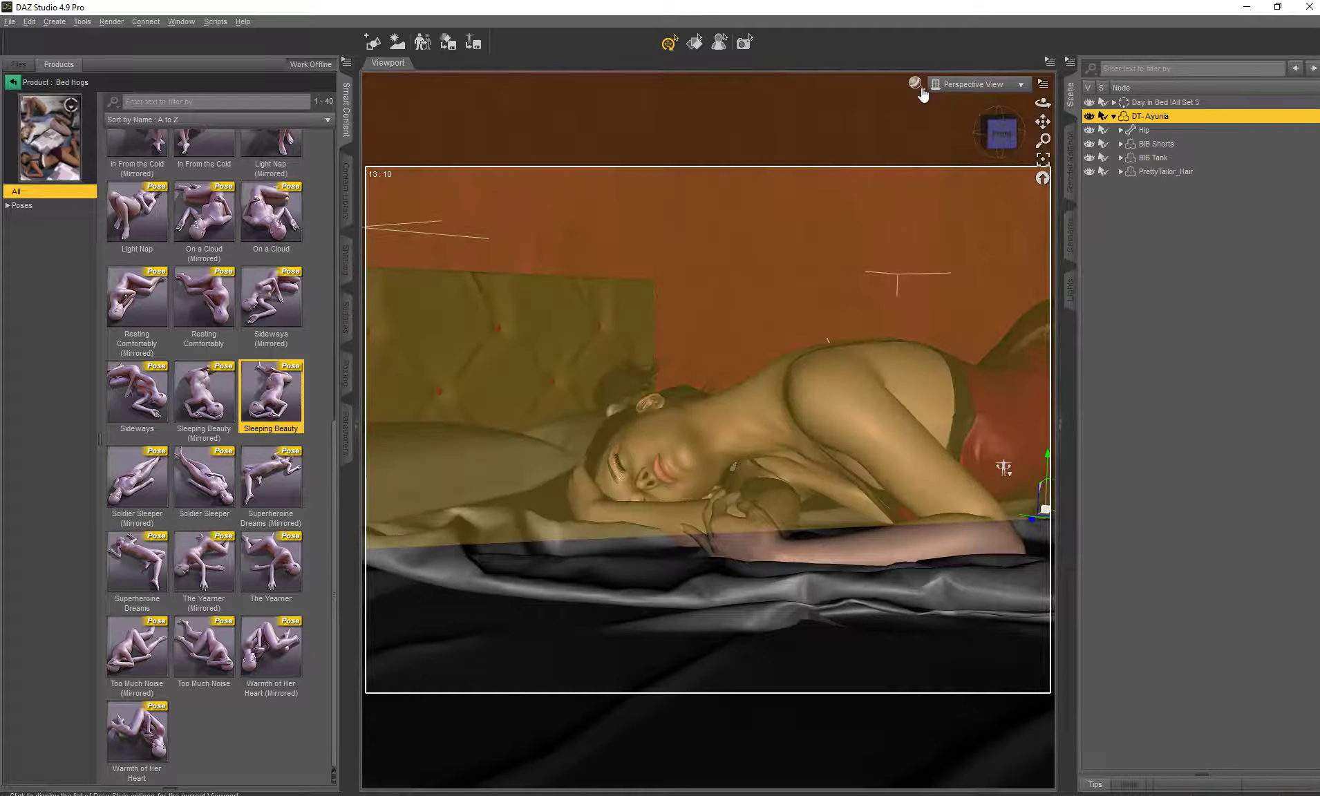
{"action": "left_click", "coordinate": [915, 83]}
{"action": "left_click", "coordinate": [909, 251]}
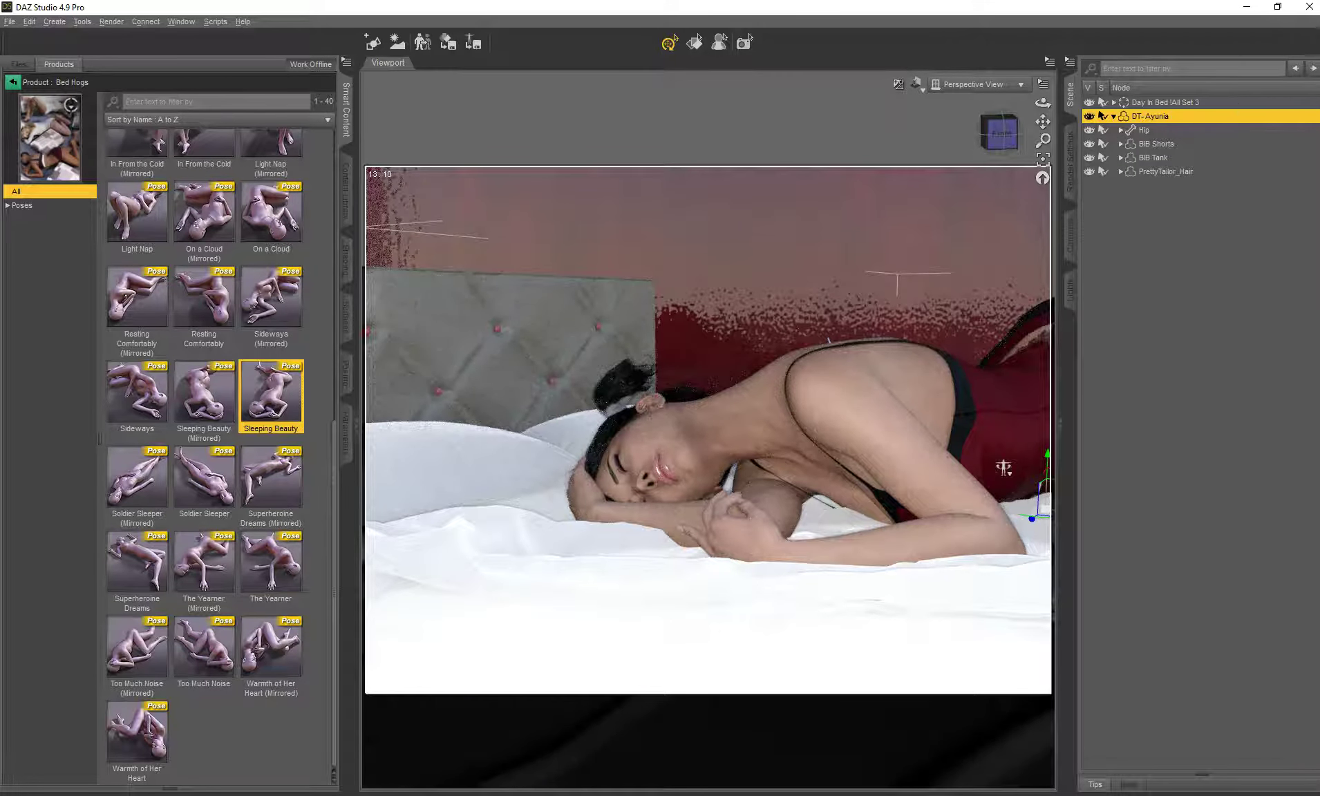
- Return to Texture Shaded display and apply Soldier Sleeper, then Soldier Sleeper (Mirrored)
{"action": "left_click", "coordinate": [917, 83]}
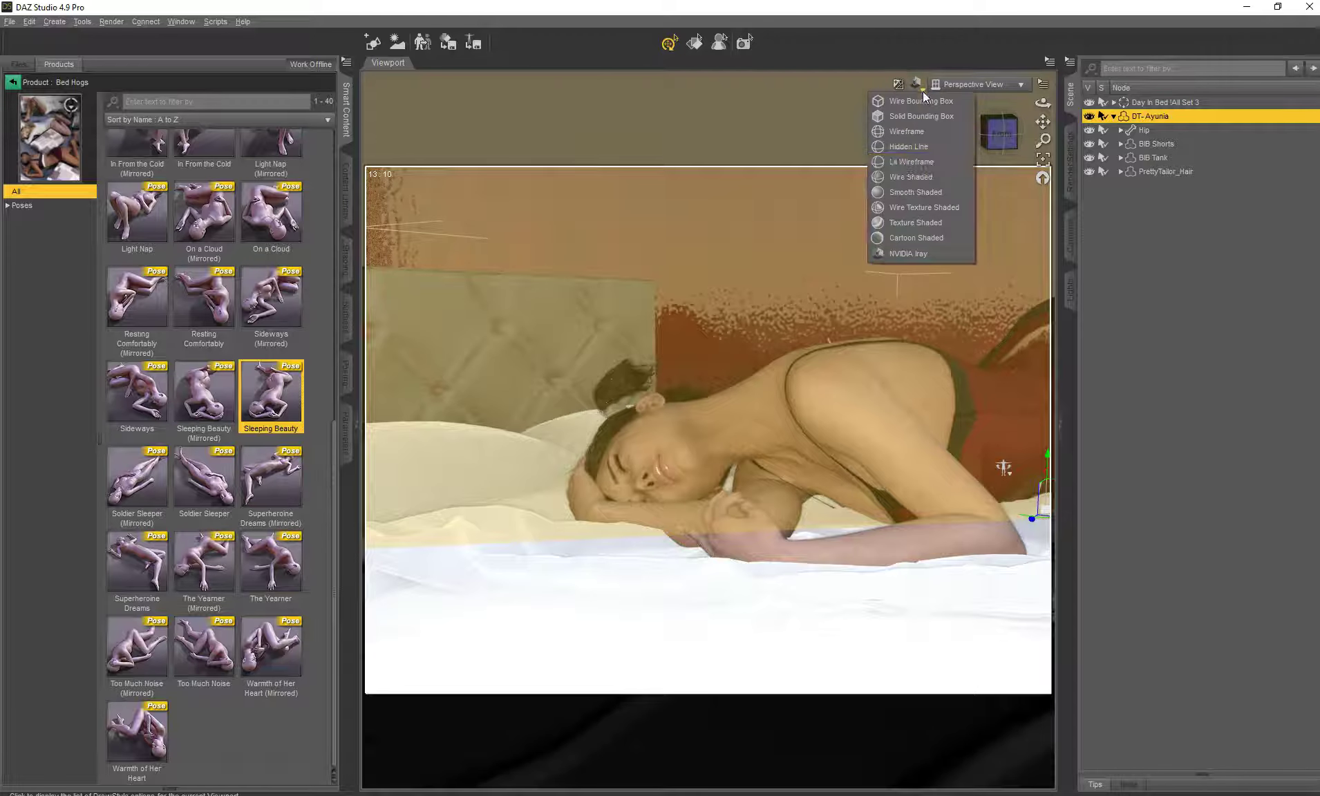
{"action": "left_click", "coordinate": [930, 222]}
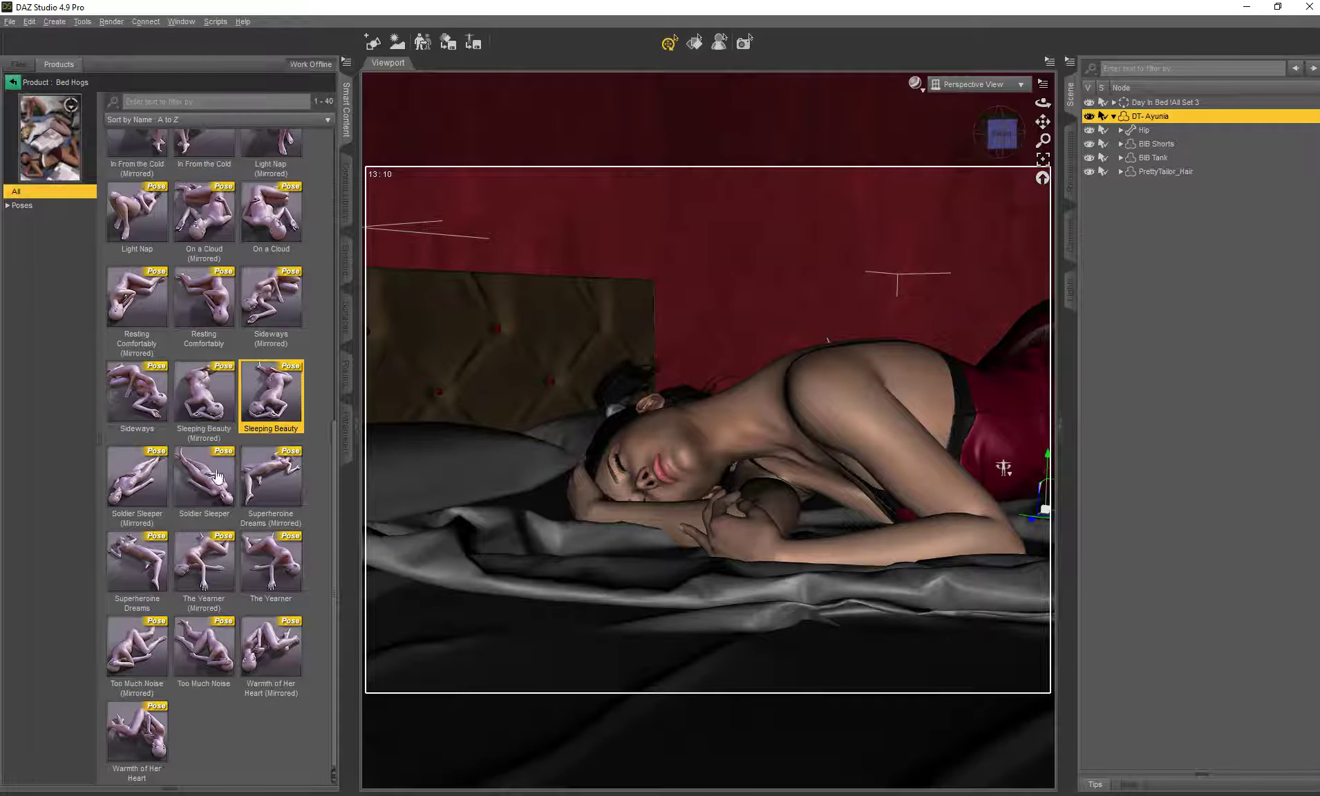
{"action": "left_click", "coordinate": [207, 477]}
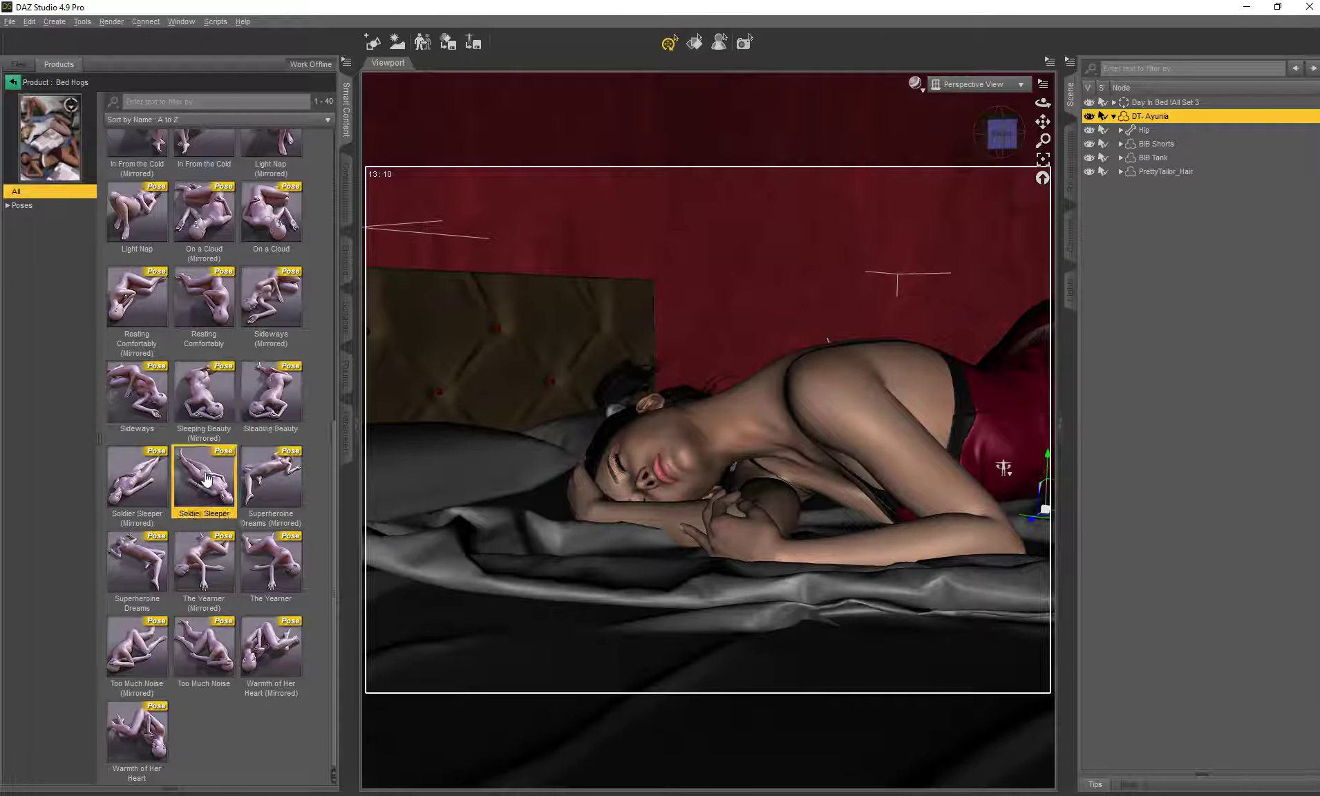
{"action": "double_click", "coordinate": [207, 477]}
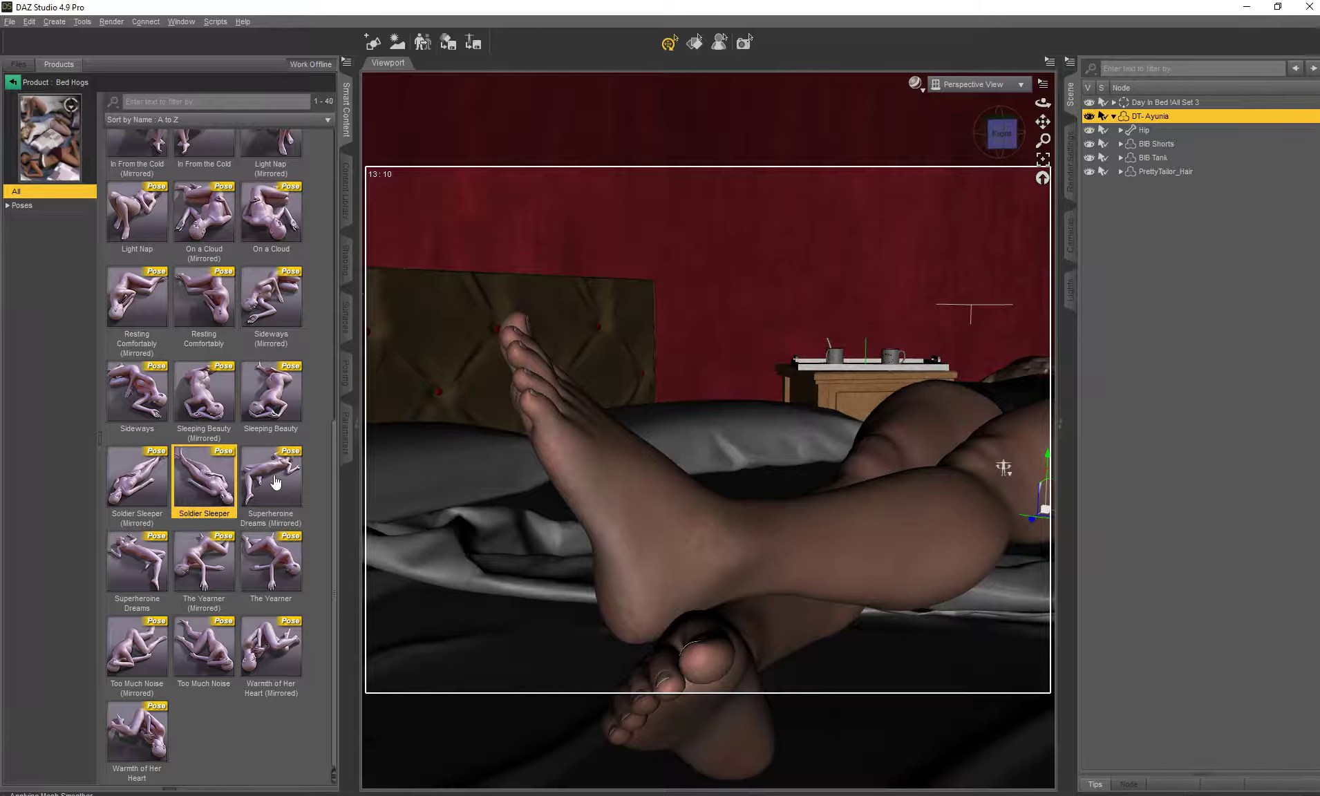
{"action": "double_click", "coordinate": [133, 491]}
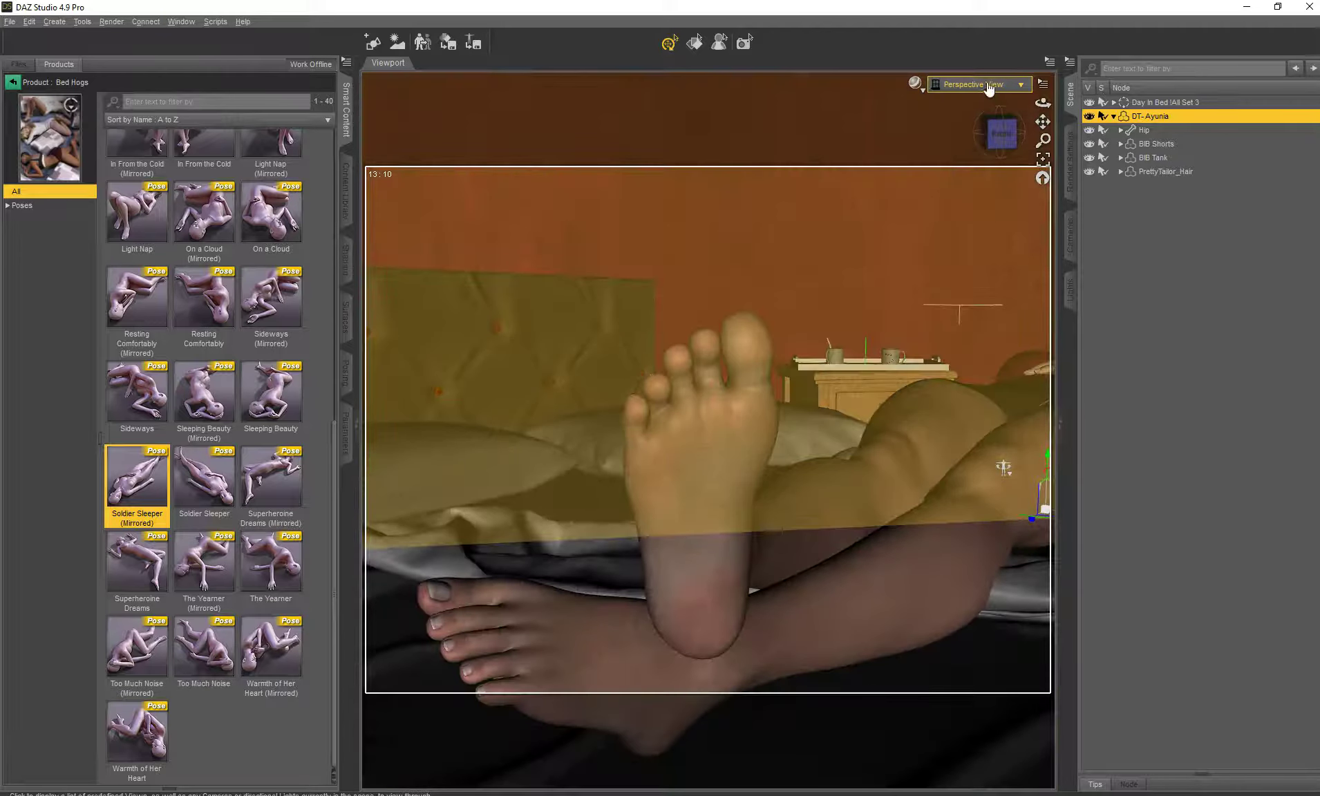
- From Top View, rotate the figure to lie across the bed, head toward the left pillows
{"action": "left_click", "coordinate": [985, 83]}
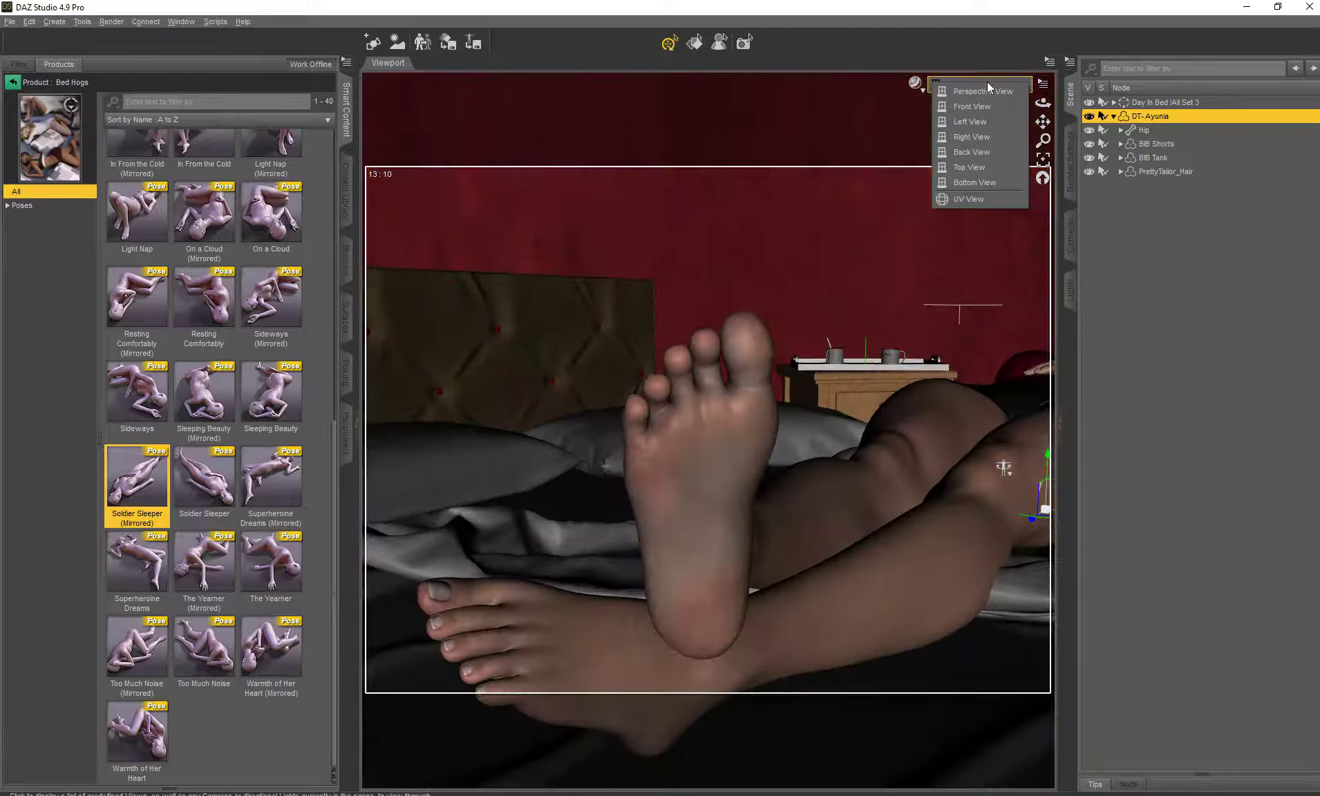
{"action": "left_click", "coordinate": [984, 167]}
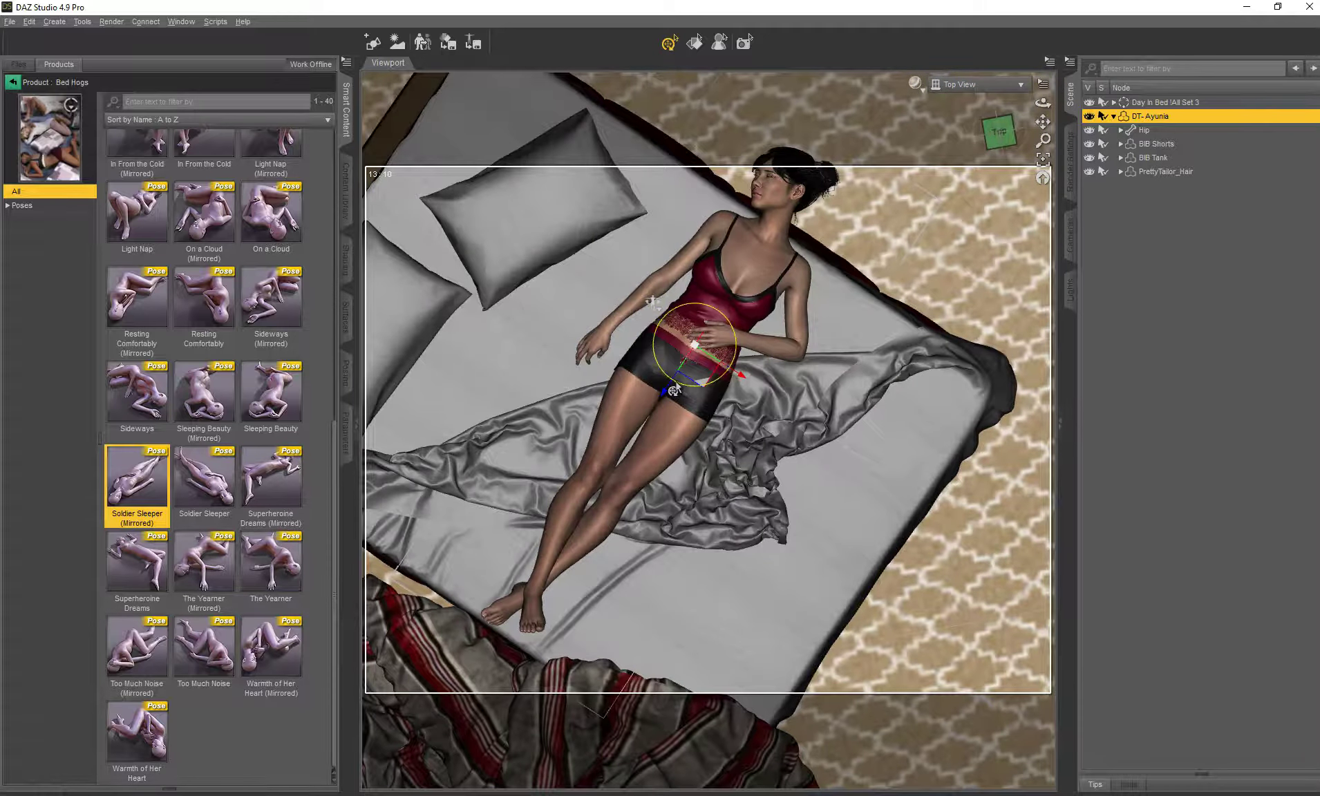
{"action": "left_click_drag", "start_coordinate": [676, 389], "coordinate": [653, 285]}
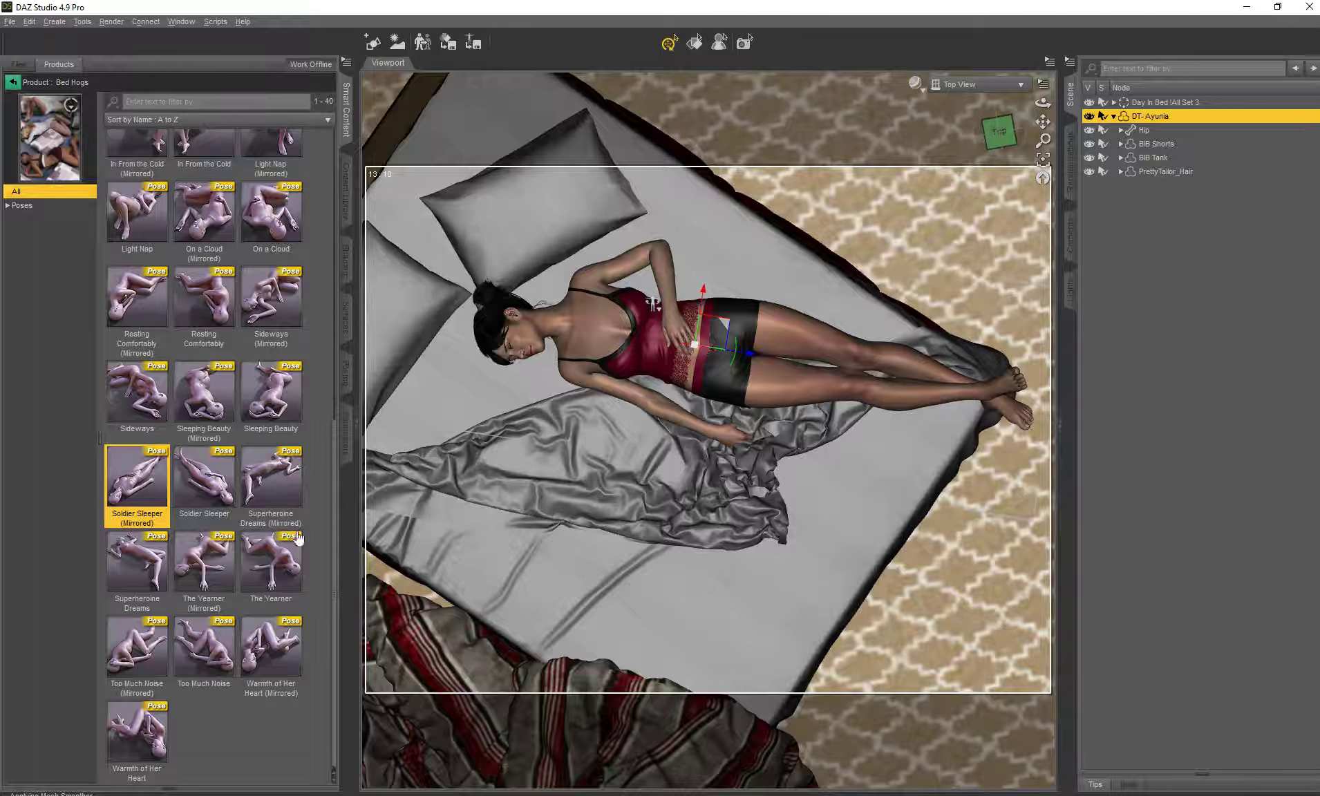
- Try Superheroine Dreams and its mirrored version, then apply The Yearner
{"action": "double_click", "coordinate": [151, 563]}
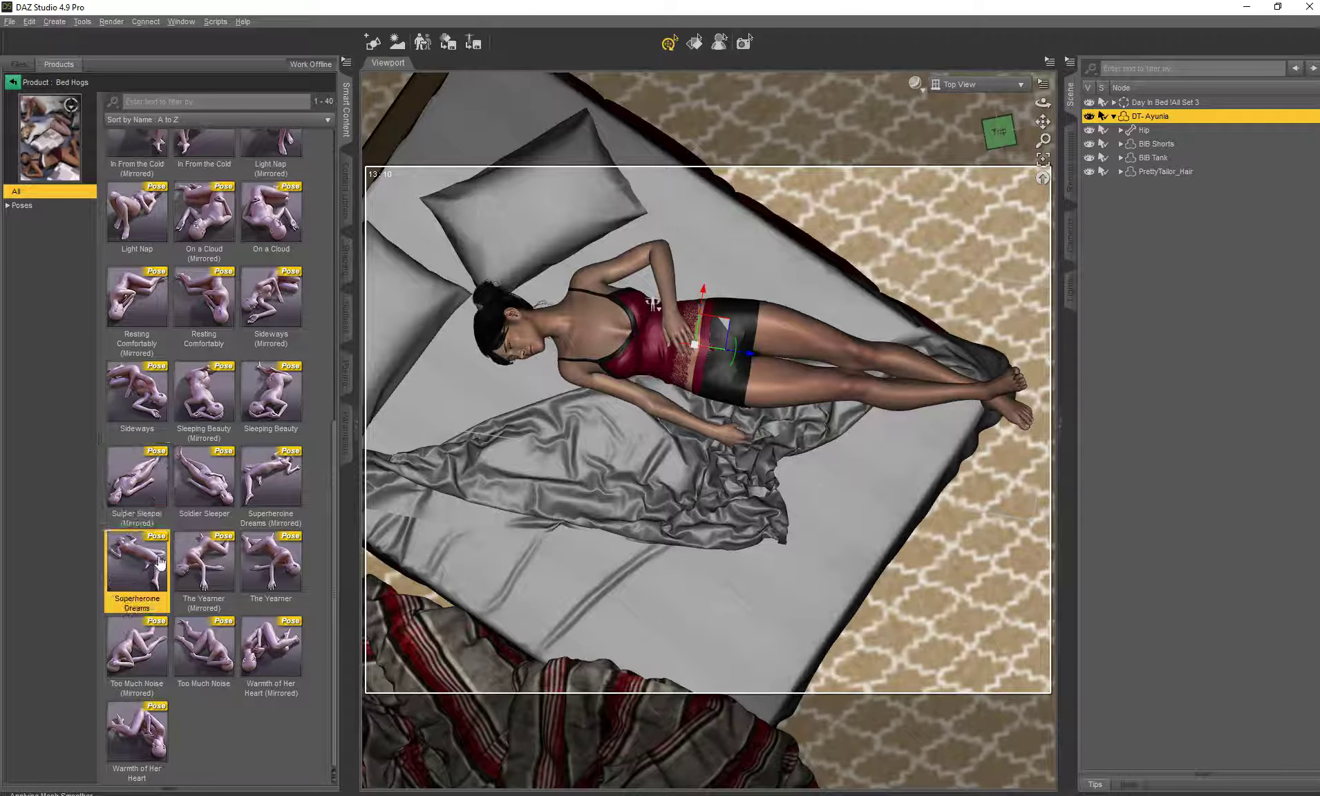
{"action": "left_click", "coordinate": [300, 476]}
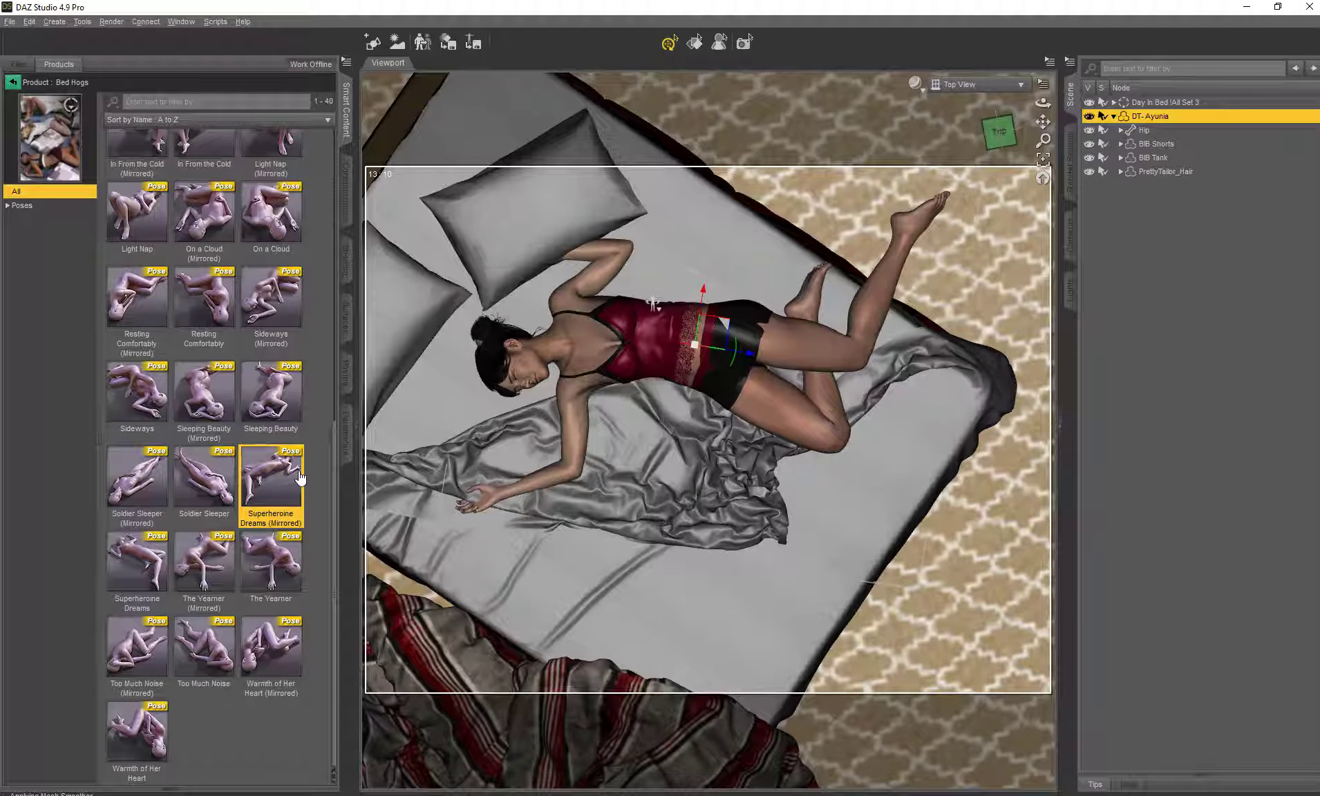
{"action": "left_click", "coordinate": [276, 565]}
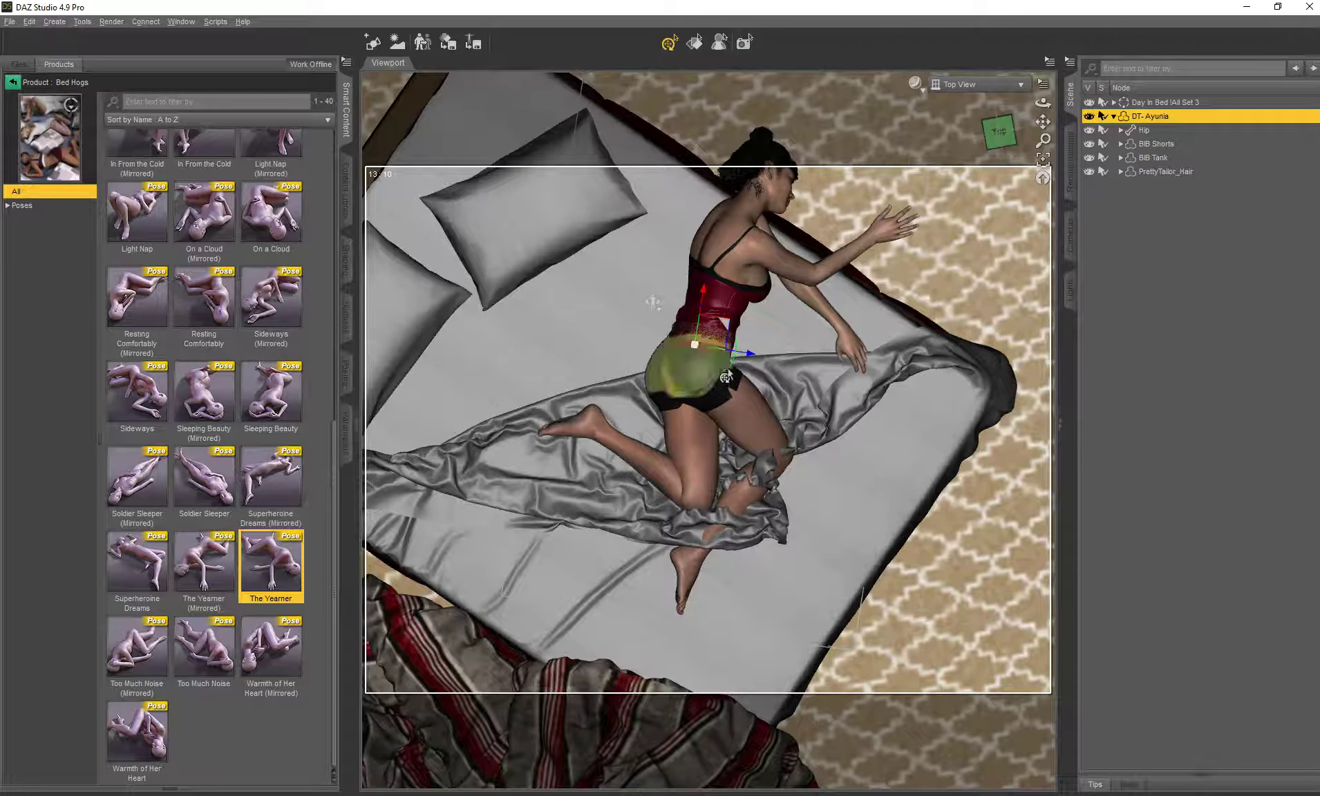
- Rotate her about 79° at the hip, then frame her close in Perspective View
{"action": "left_click_drag", "start_coordinate": [730, 371], "coordinate": [718, 386]}
{"action": "left_click", "coordinate": [987, 85]}
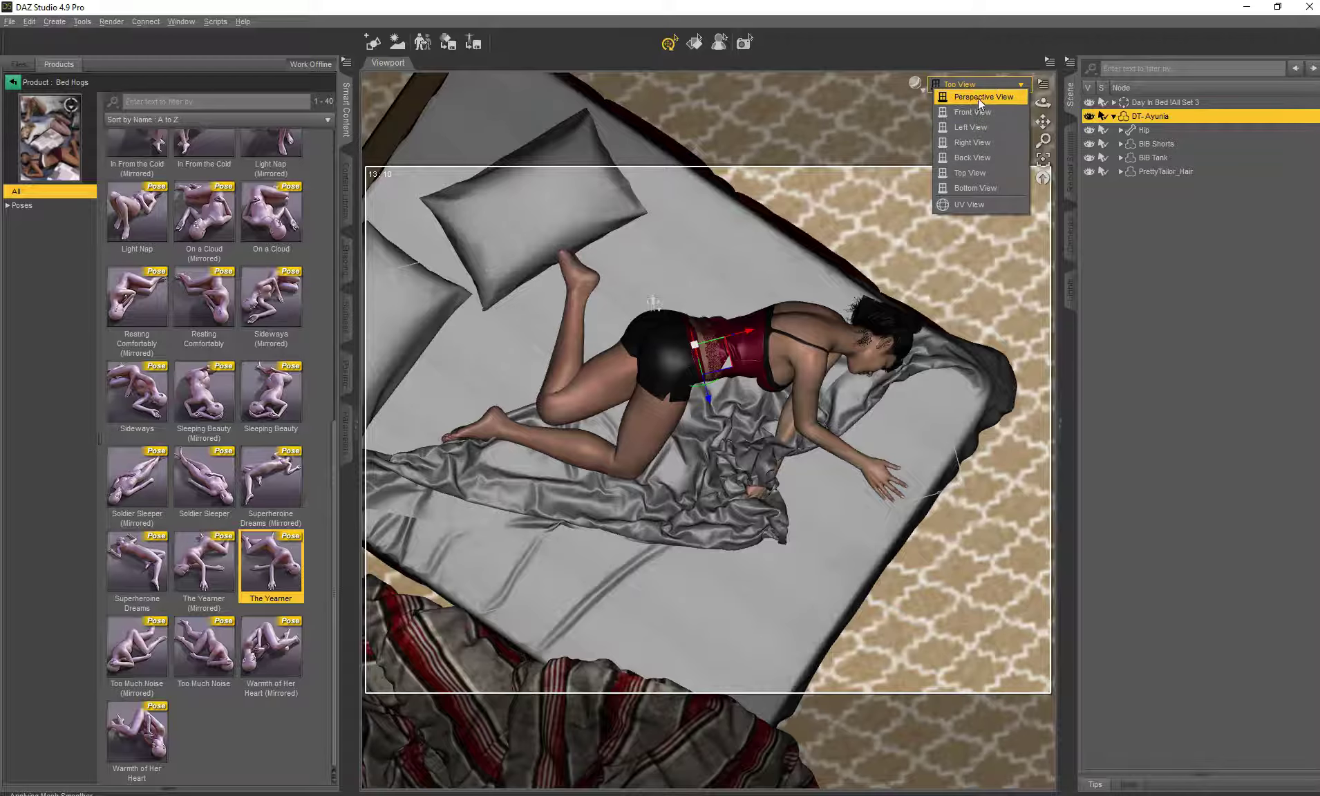
{"action": "left_click", "coordinate": [978, 98]}
{"action": "key", "text": "ctrl+f"}
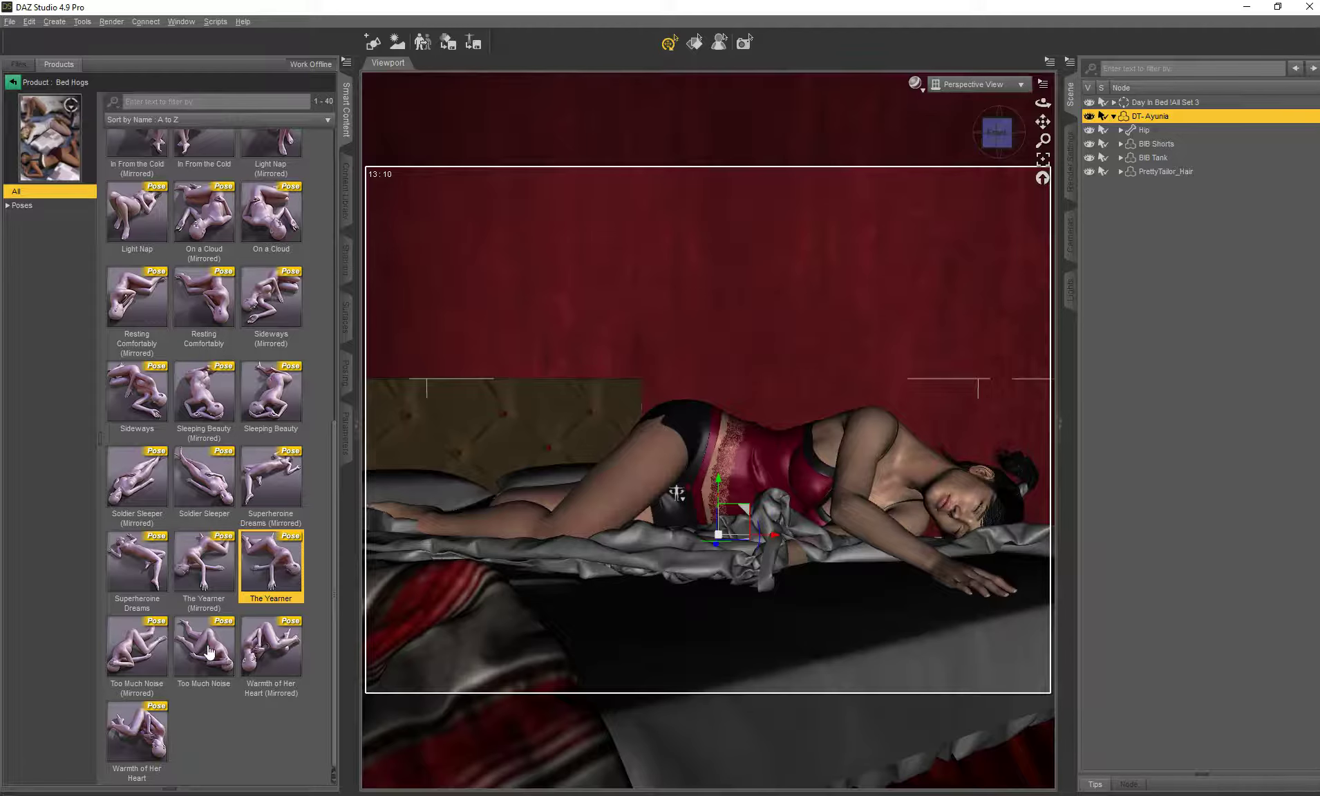
- After trying Too Much Noise, apply Warmth of Her Heart (Mirrored), orbit, and slide her right
{"action": "double_click", "coordinate": [209, 651]}
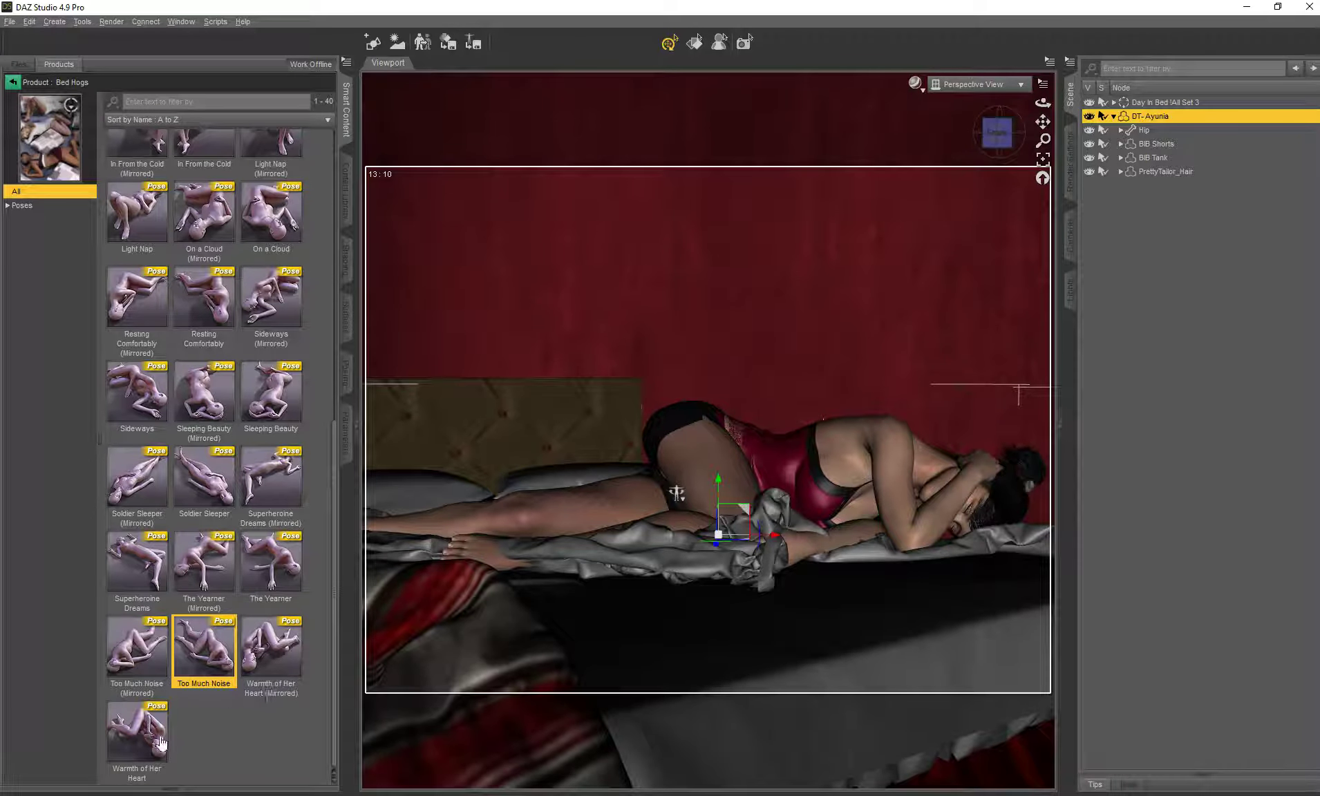
{"action": "left_click", "coordinate": [137, 743]}
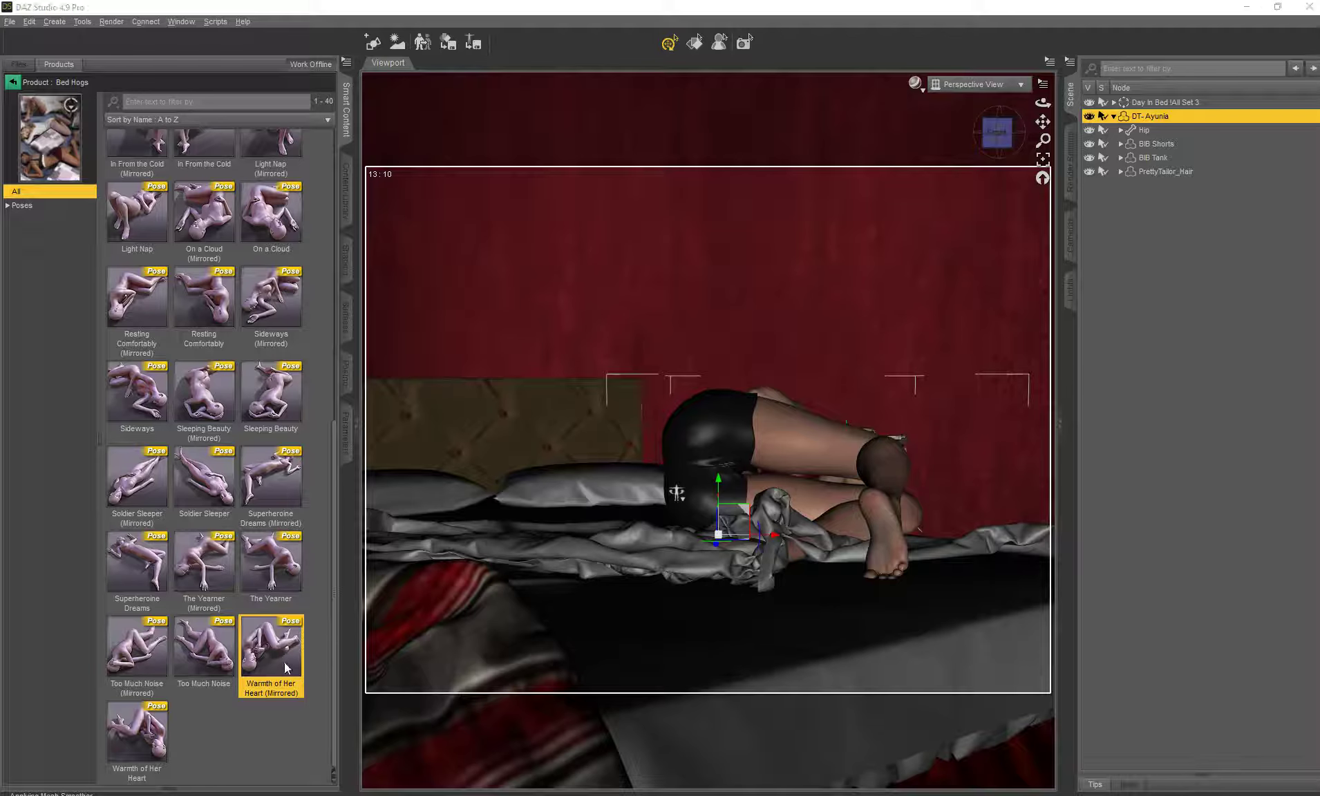
{"action": "left_click", "coordinate": [286, 669]}
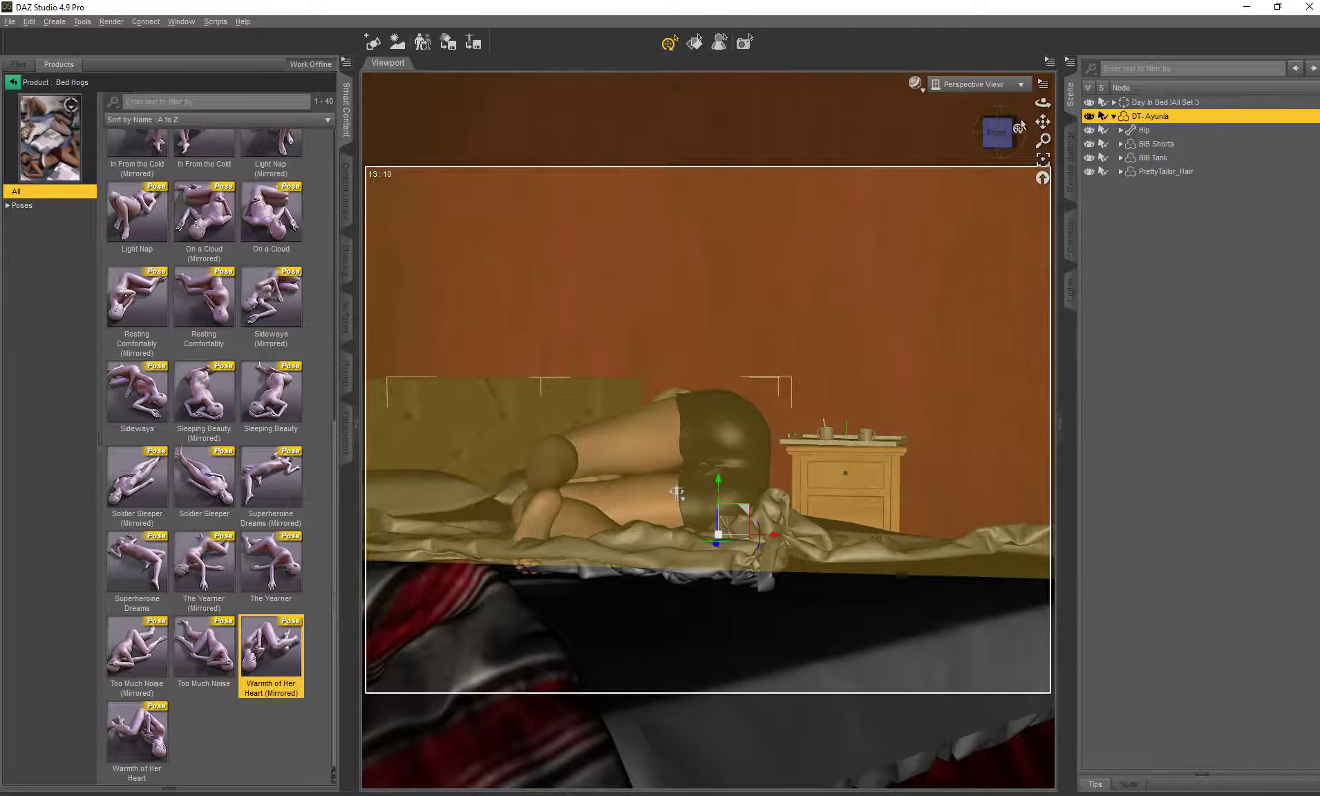
{"action": "left_click_drag", "start_coordinate": [1020, 126], "coordinate": [995, 147]}
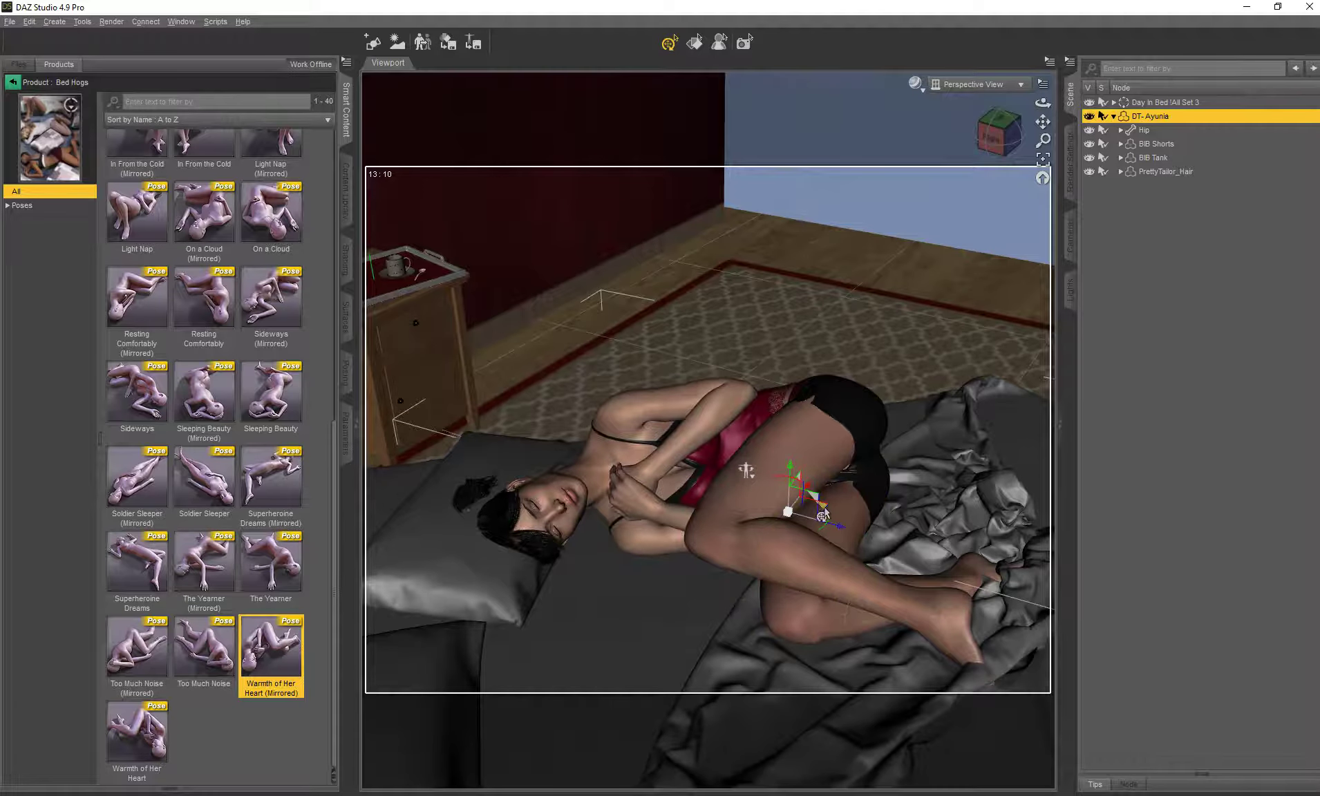
{"action": "left_click_drag", "start_coordinate": [824, 514], "coordinate": [922, 519]}
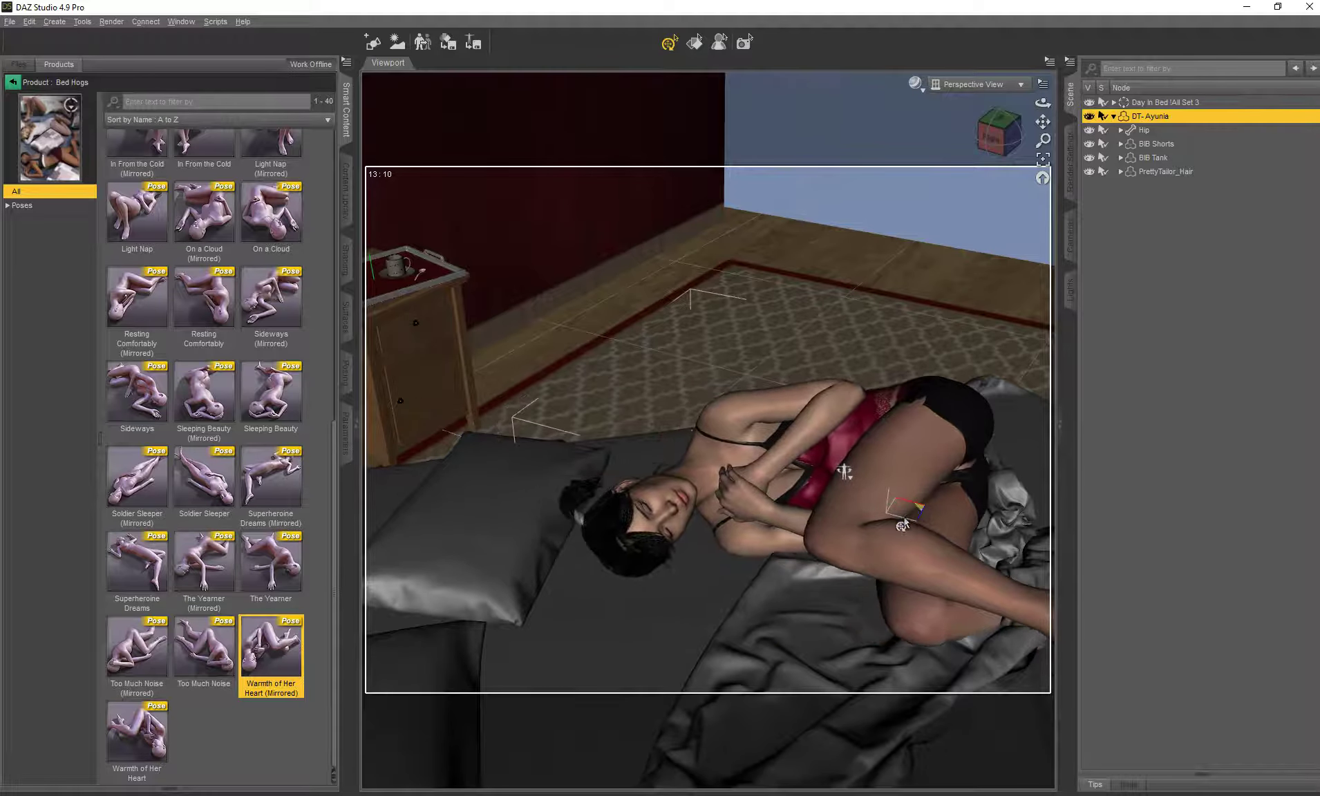